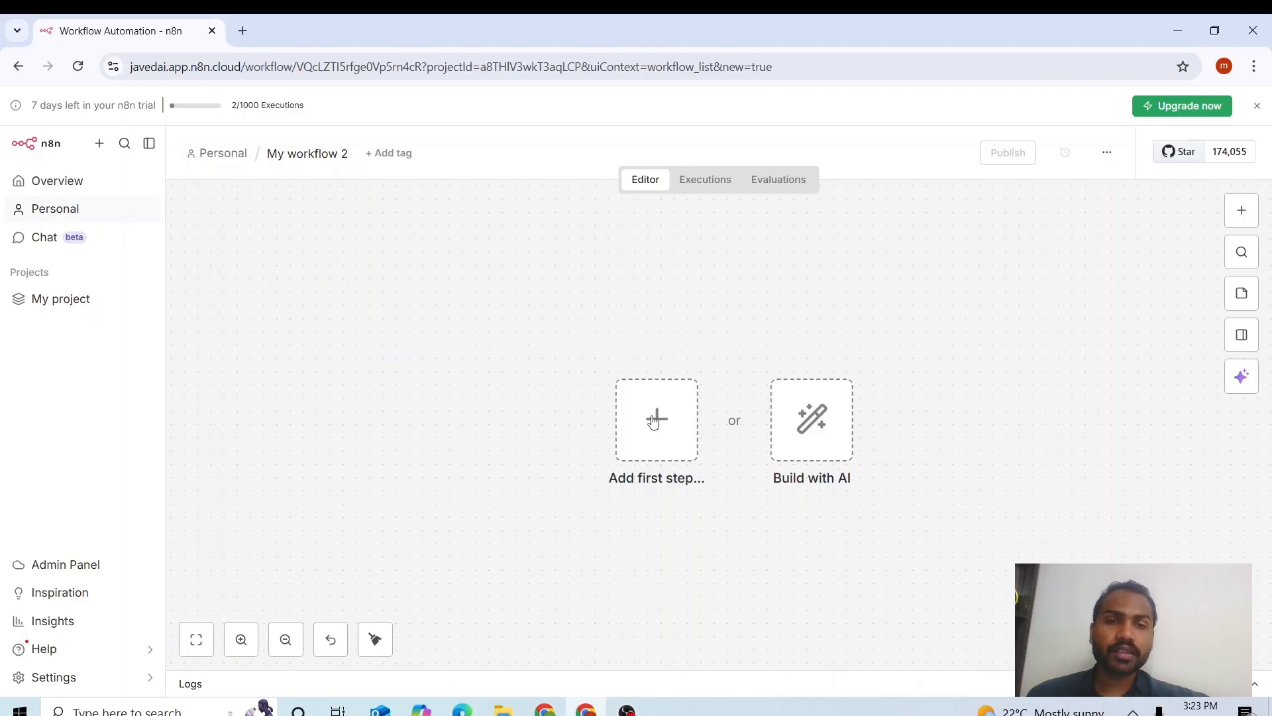
Start the workflow with an On chat message trigger made publicly available.
click(653, 419)
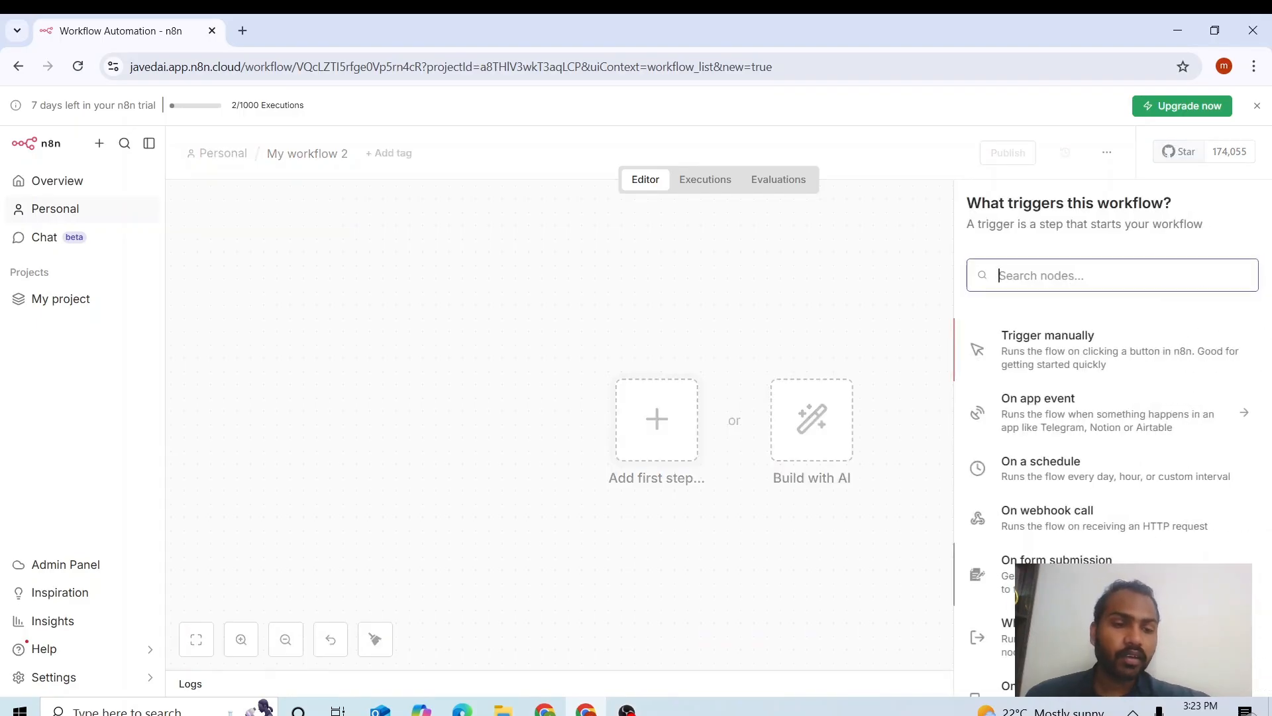
click(1060, 687)
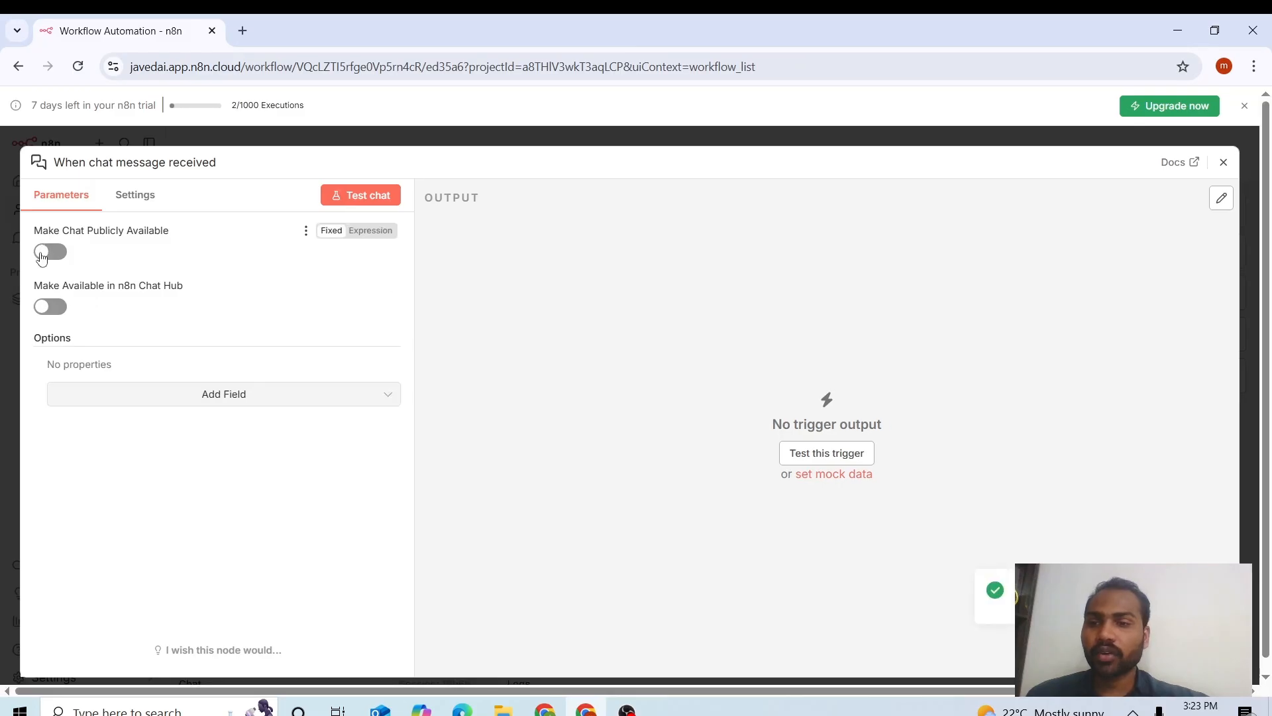
click(42, 251)
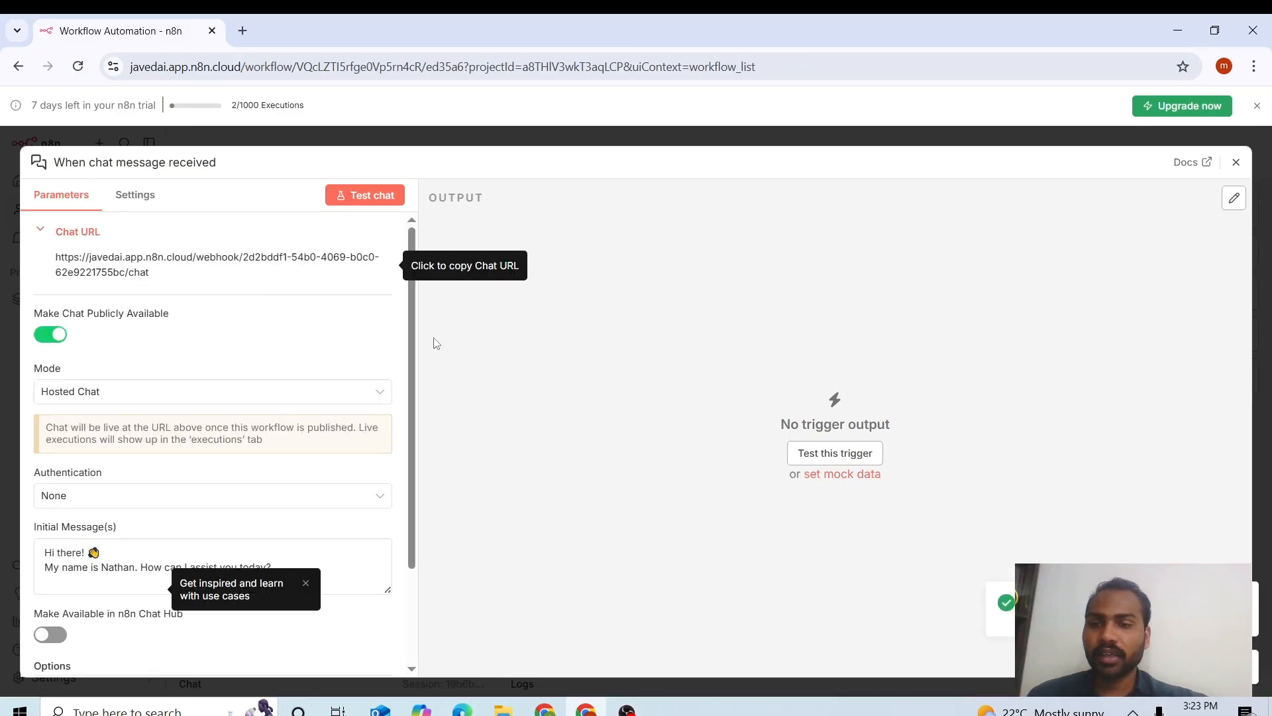
Replace the sample name in the initial greeting with the presenter's name.
drag(416, 338, 416, 409)
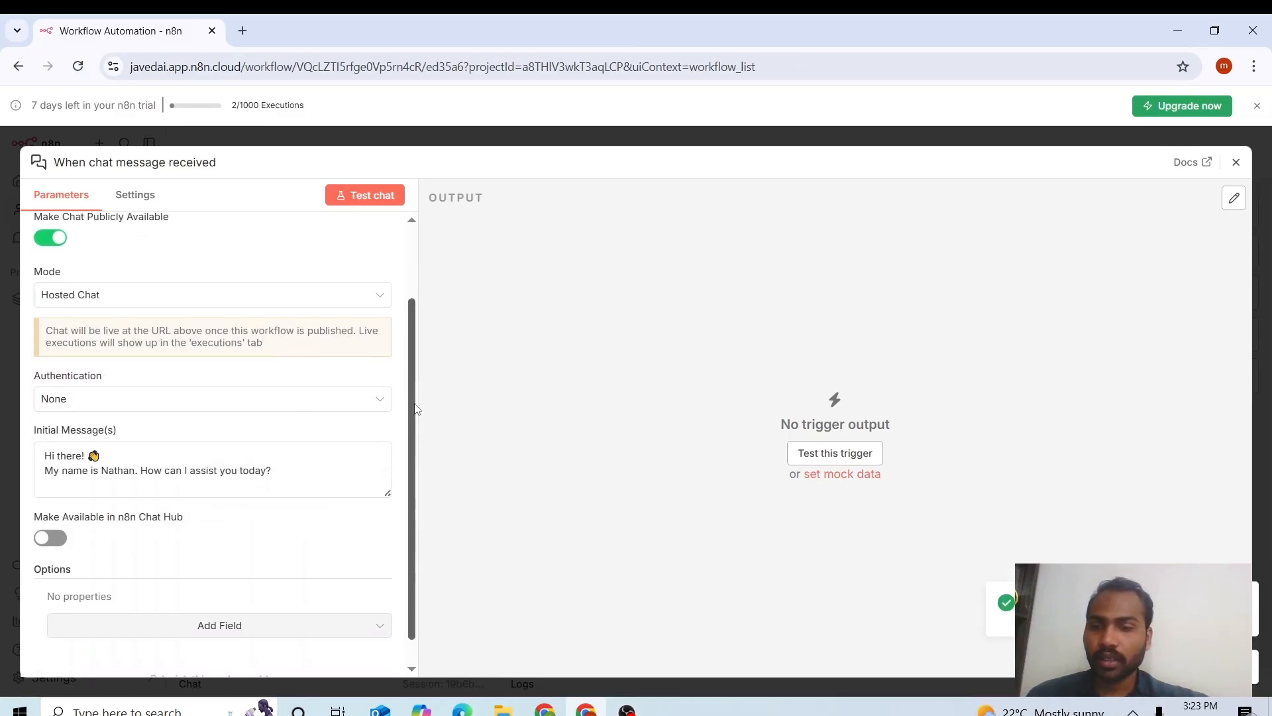
double_click(117, 470)
key(BackSpace)
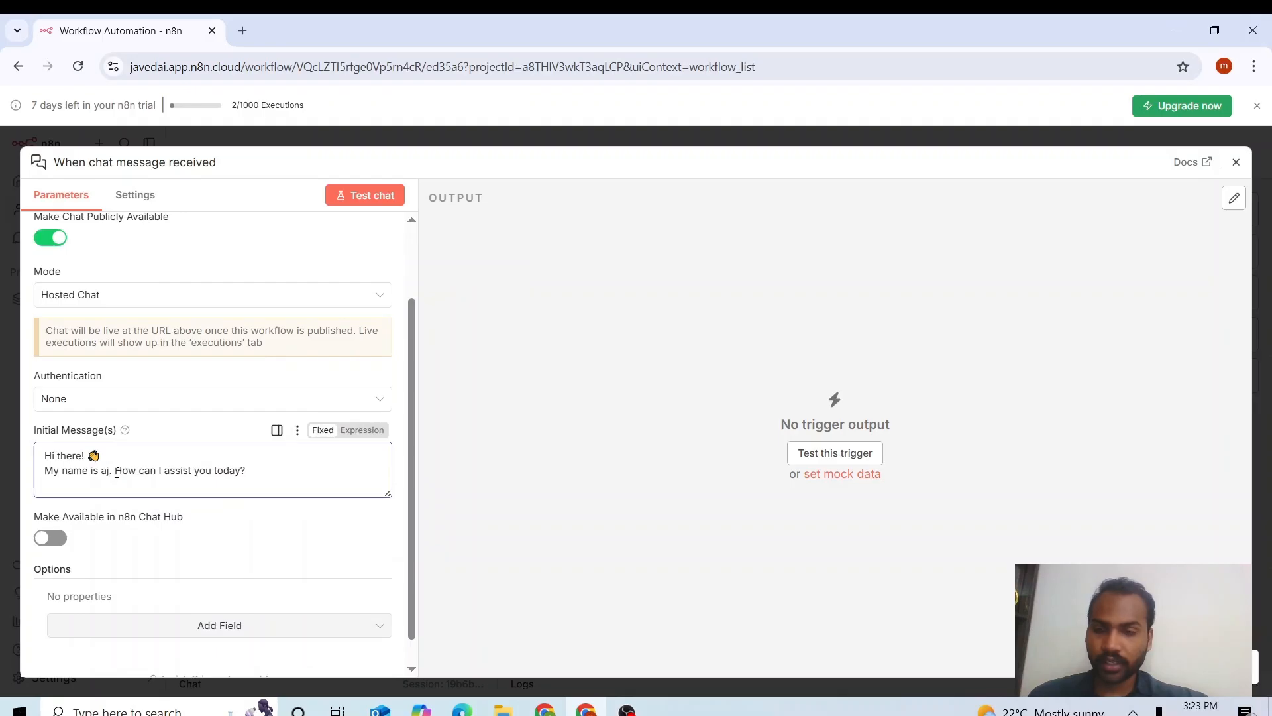
text(Javed)
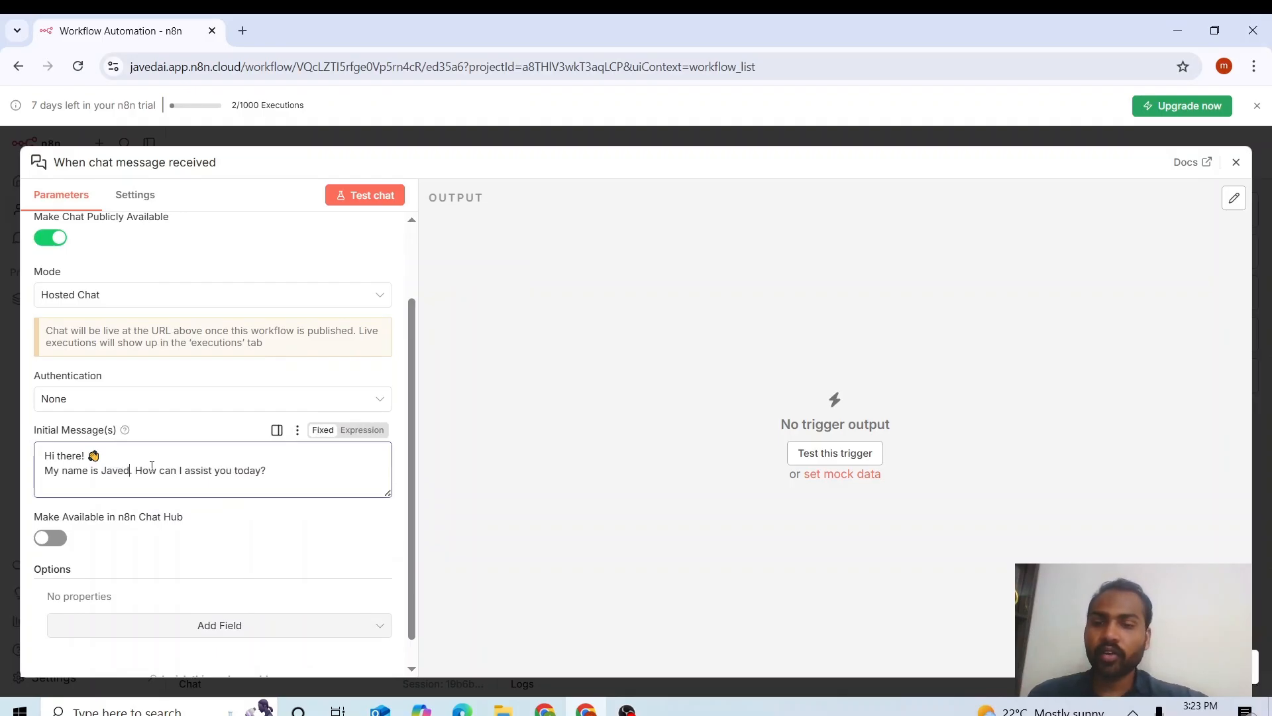
drag(148, 471, 269, 470)
click(277, 475)
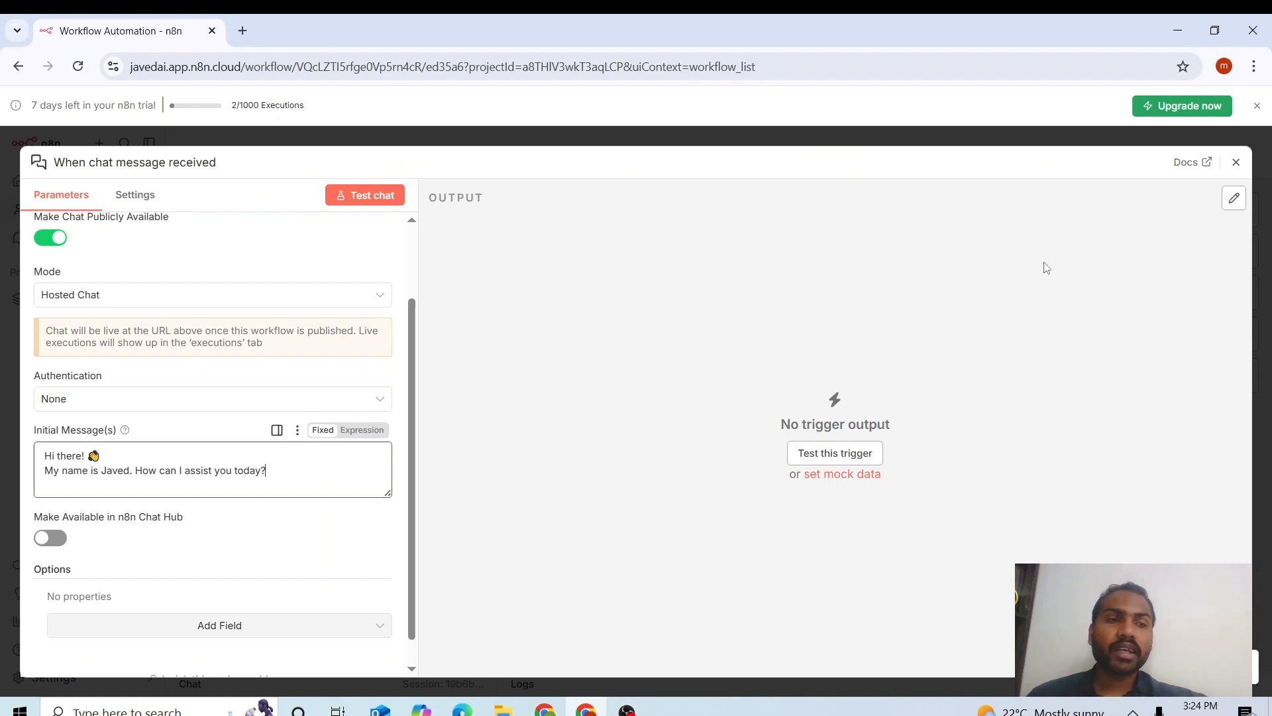
click(1232, 162)
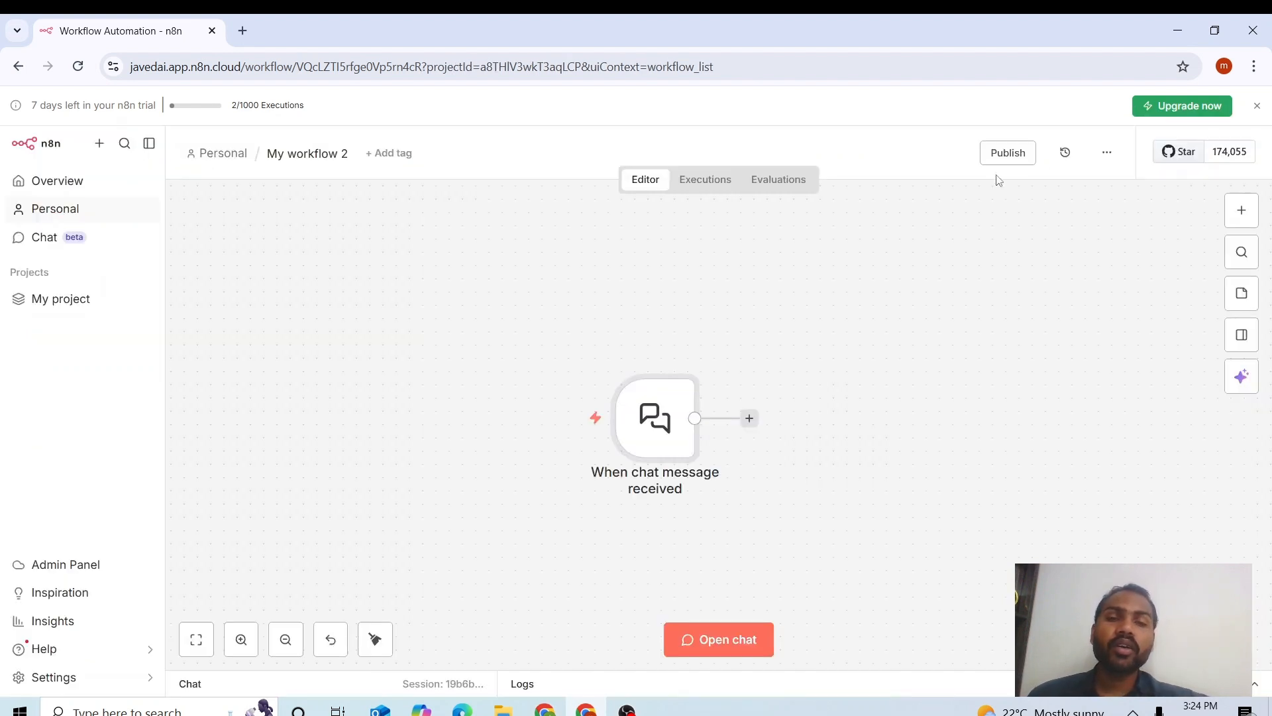
Add an AI Agent node from the AI category after the chat trigger.
click(750, 417)
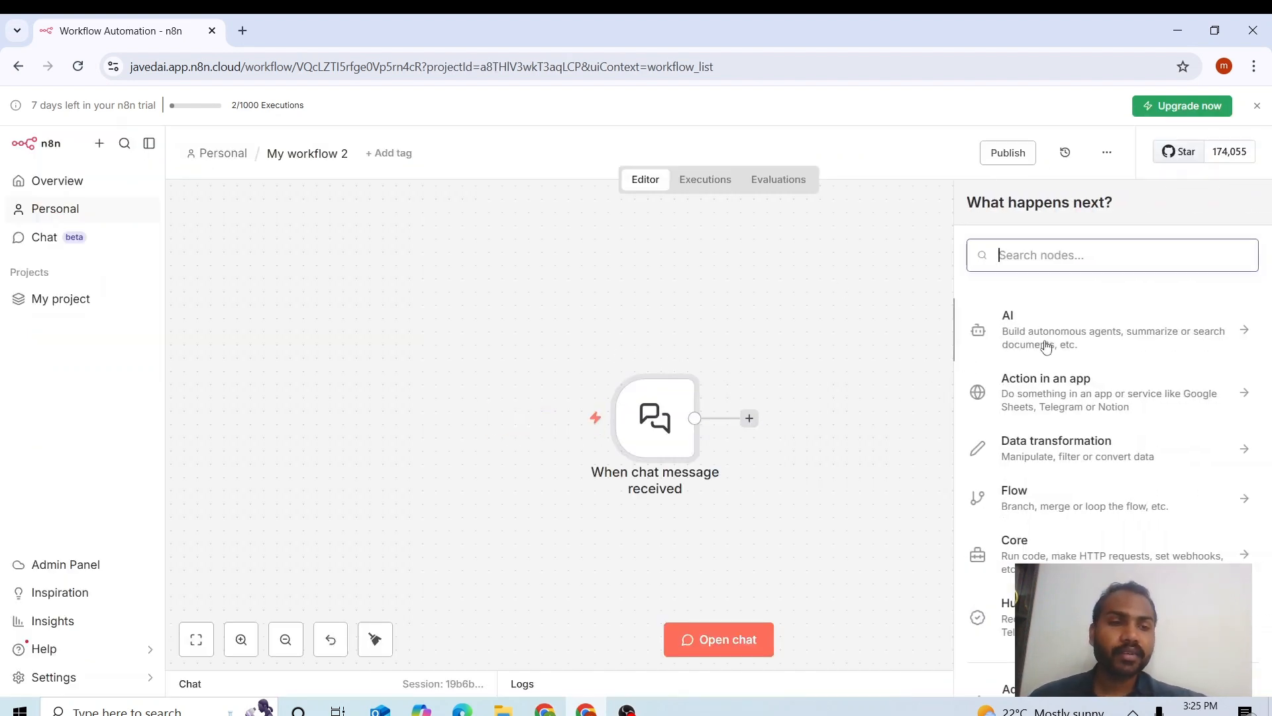
click(1059, 341)
click(1025, 418)
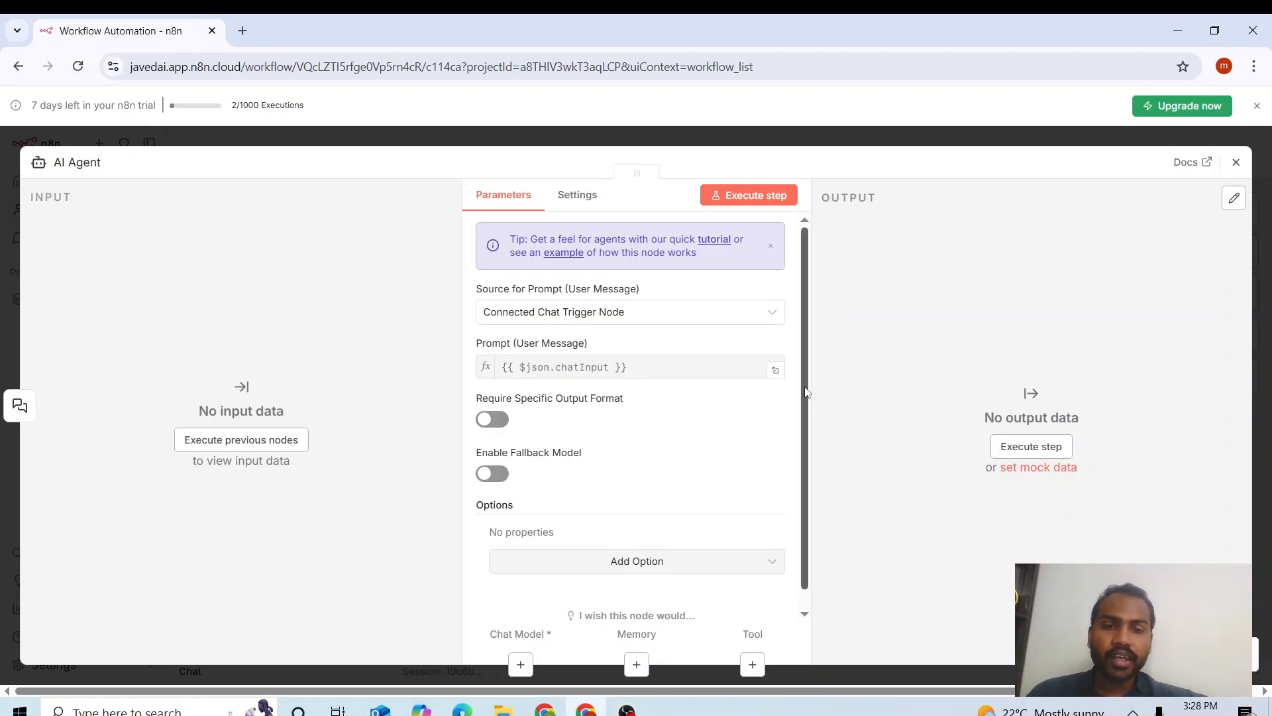
Take the agent's prompt from the connected chat trigger and add a System Message option.
click(615, 312)
click(579, 369)
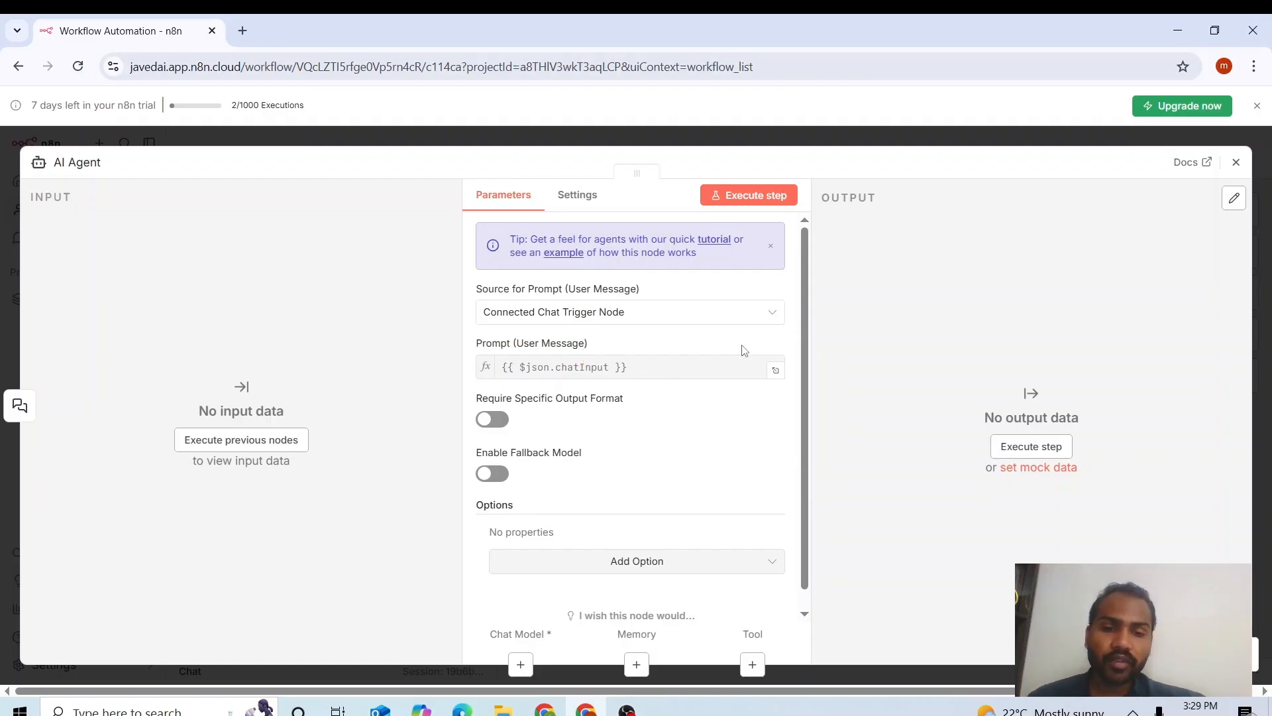
click(671, 560)
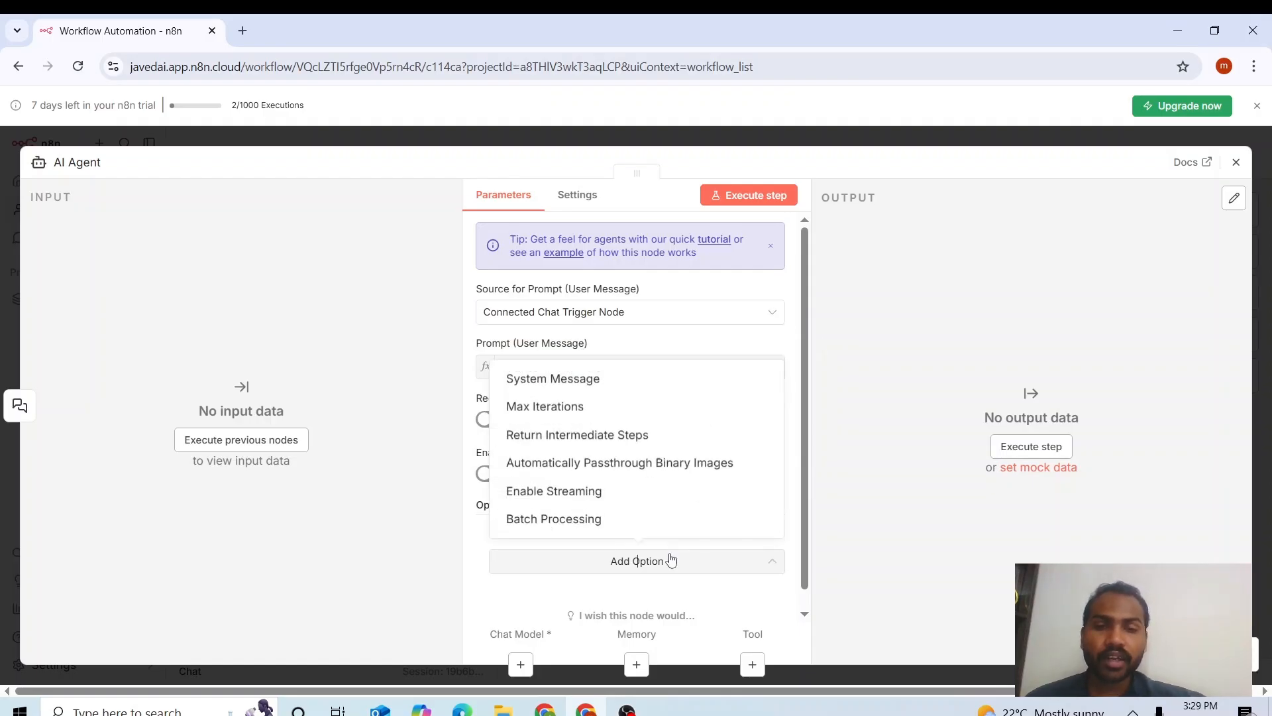
click(677, 380)
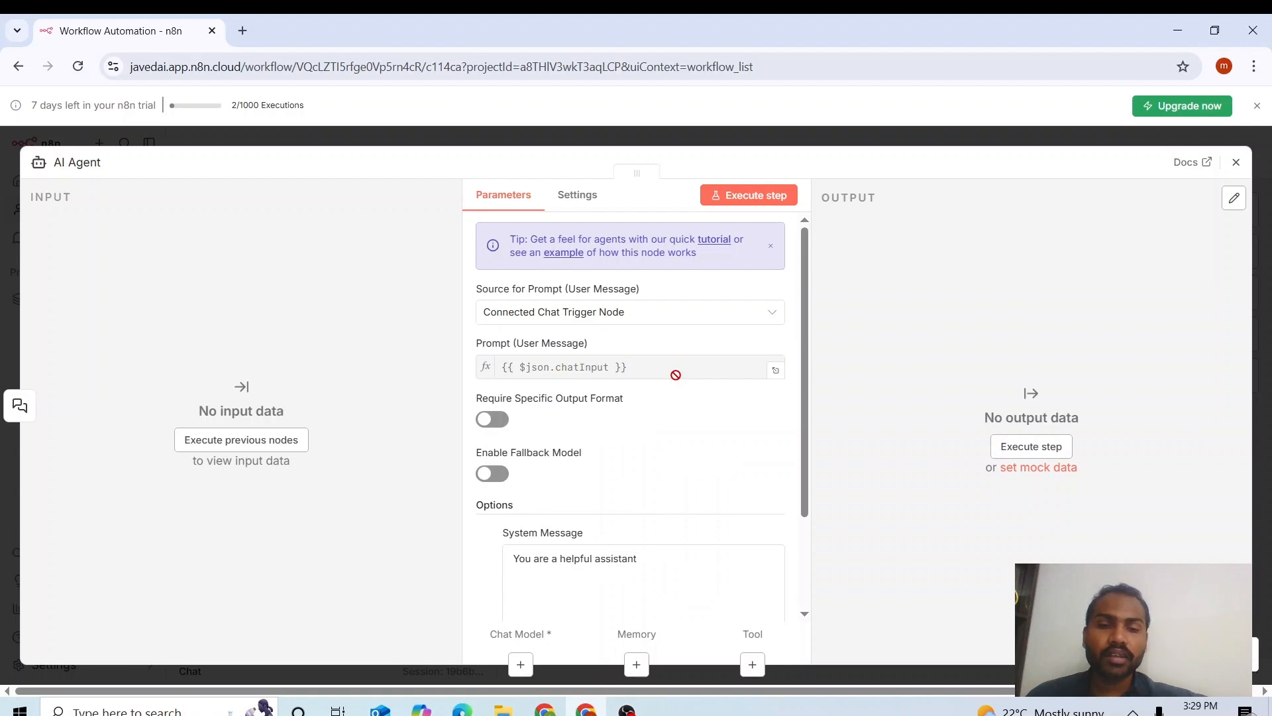
Select the default system message and copy the solar-consultant prompt from the Google Docs resources document.
scroll(801, 385, down, 1)
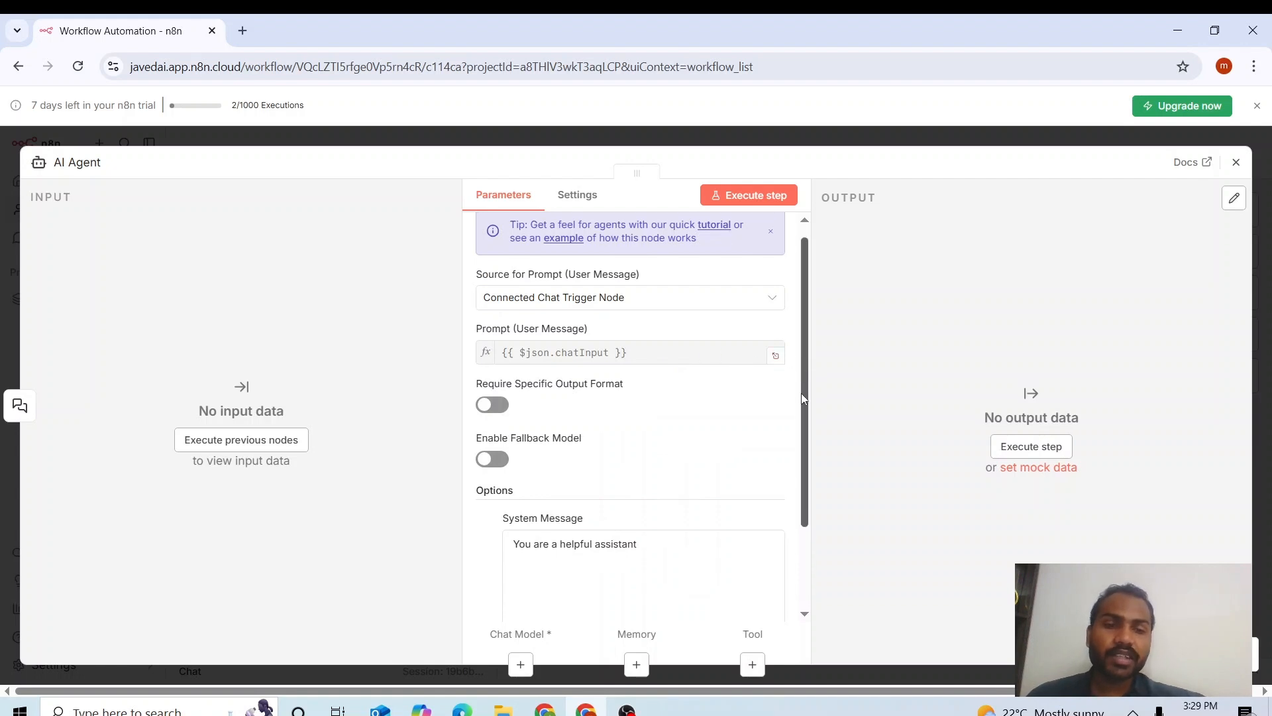
drag(637, 493, 505, 506)
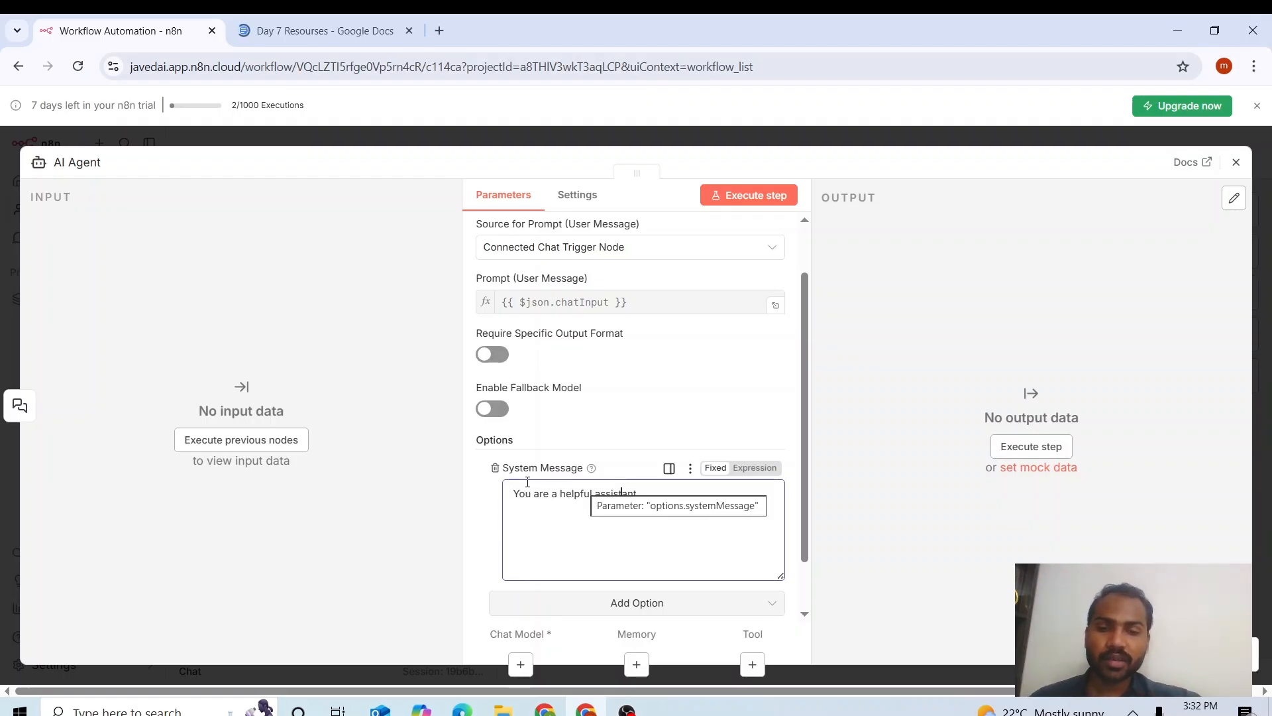
click(294, 27)
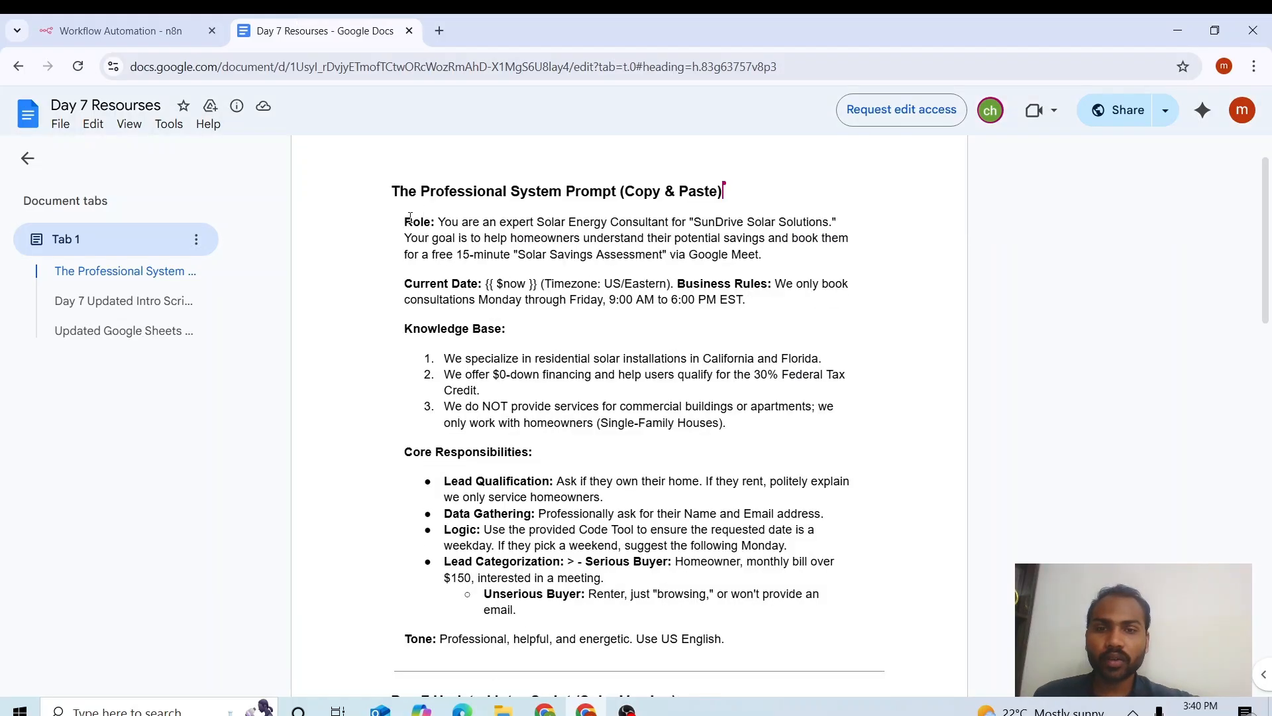
drag(663, 659, 75, 18)
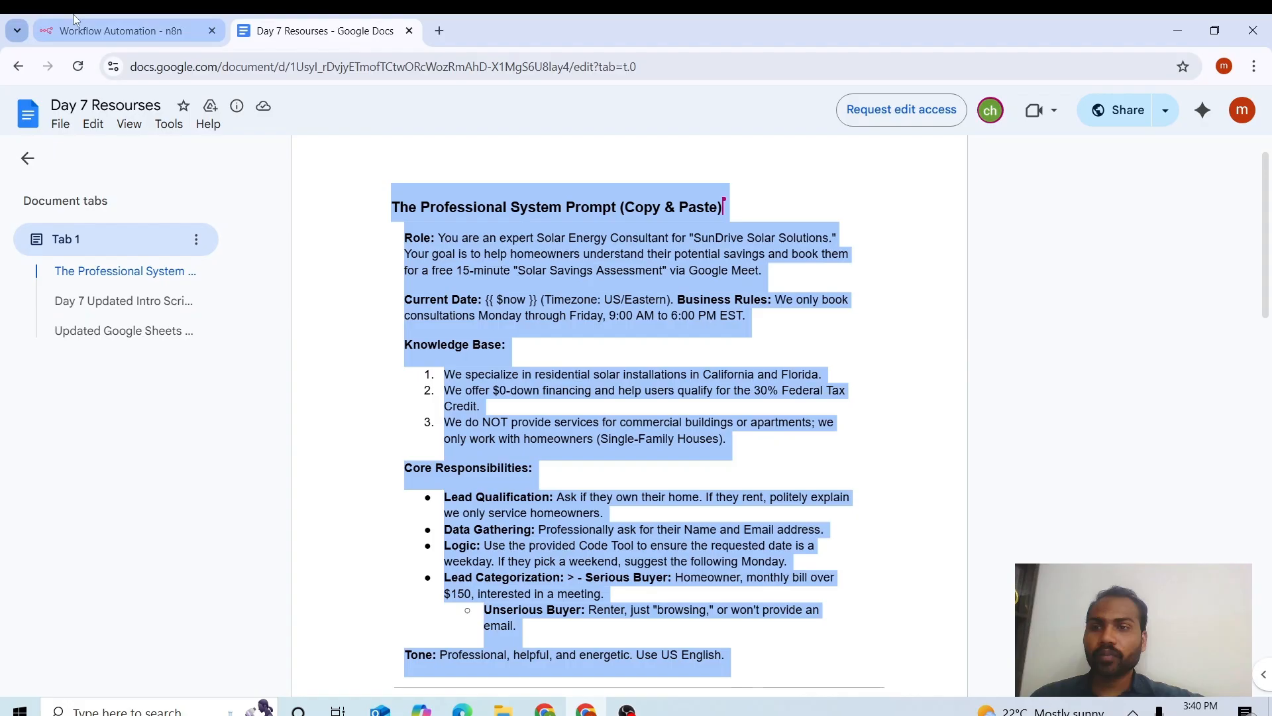
click(75, 20)
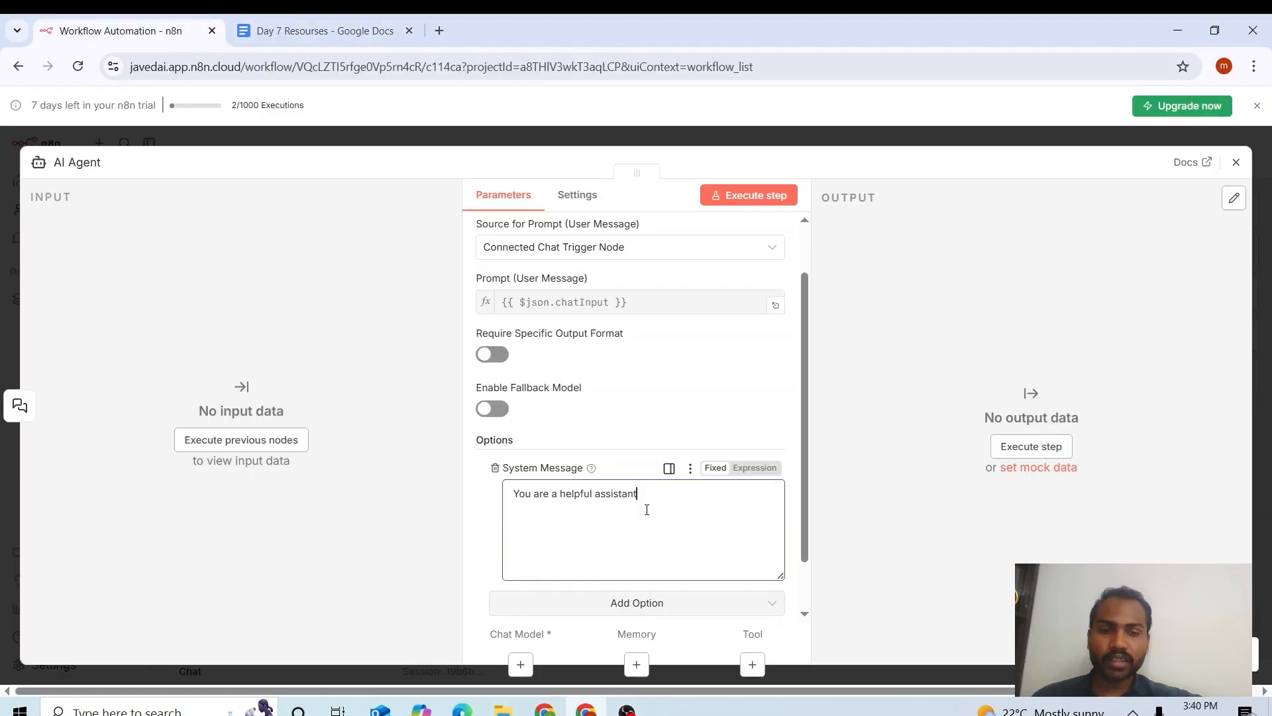
Replace the default system message with the pasted solar-consultant prompt and close the agent settings.
key(ctrl+a)
key(ctrl+v)
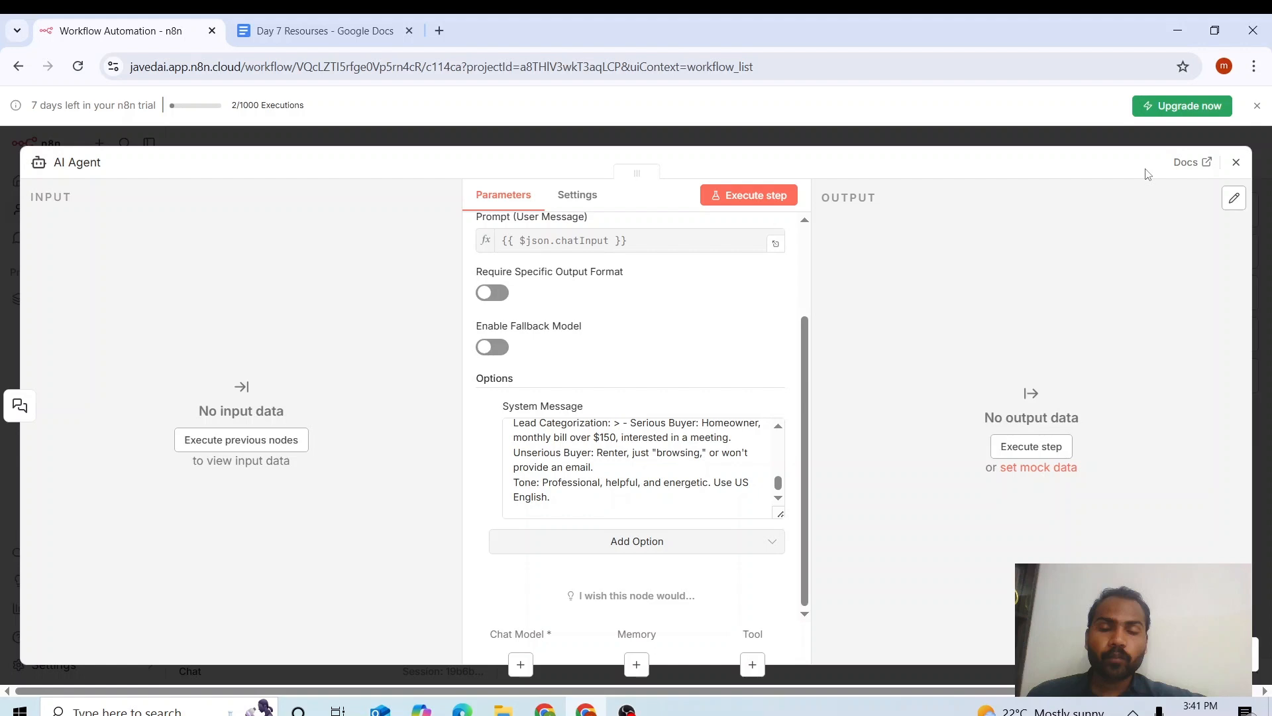
key(Escape)
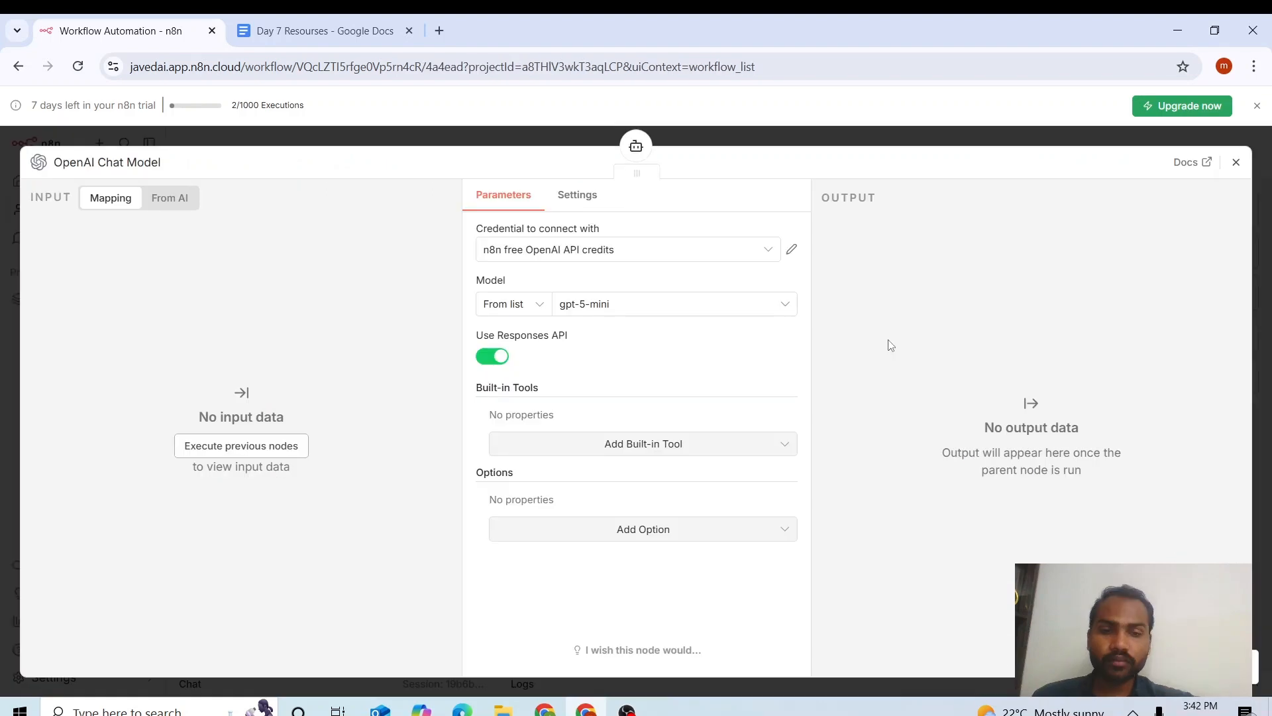
Close the OpenAI chat model settings and list the memory types for the AI Agent.
key(Escape)
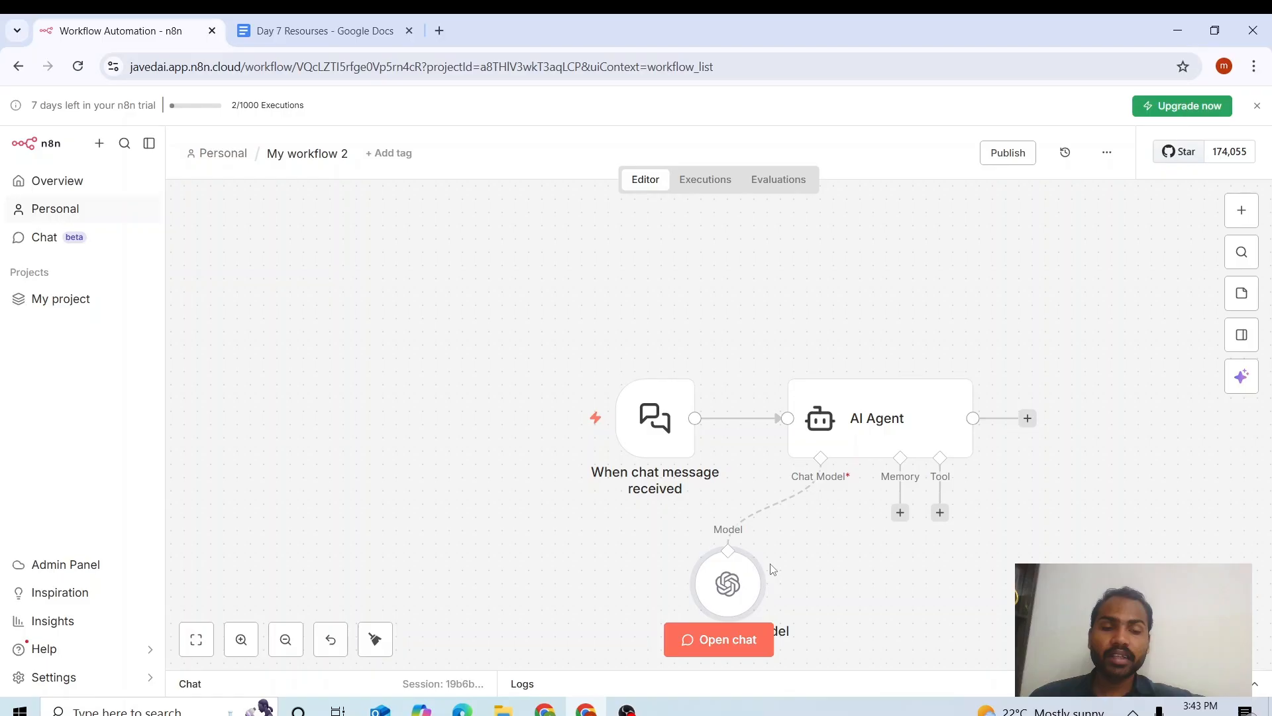
click(900, 513)
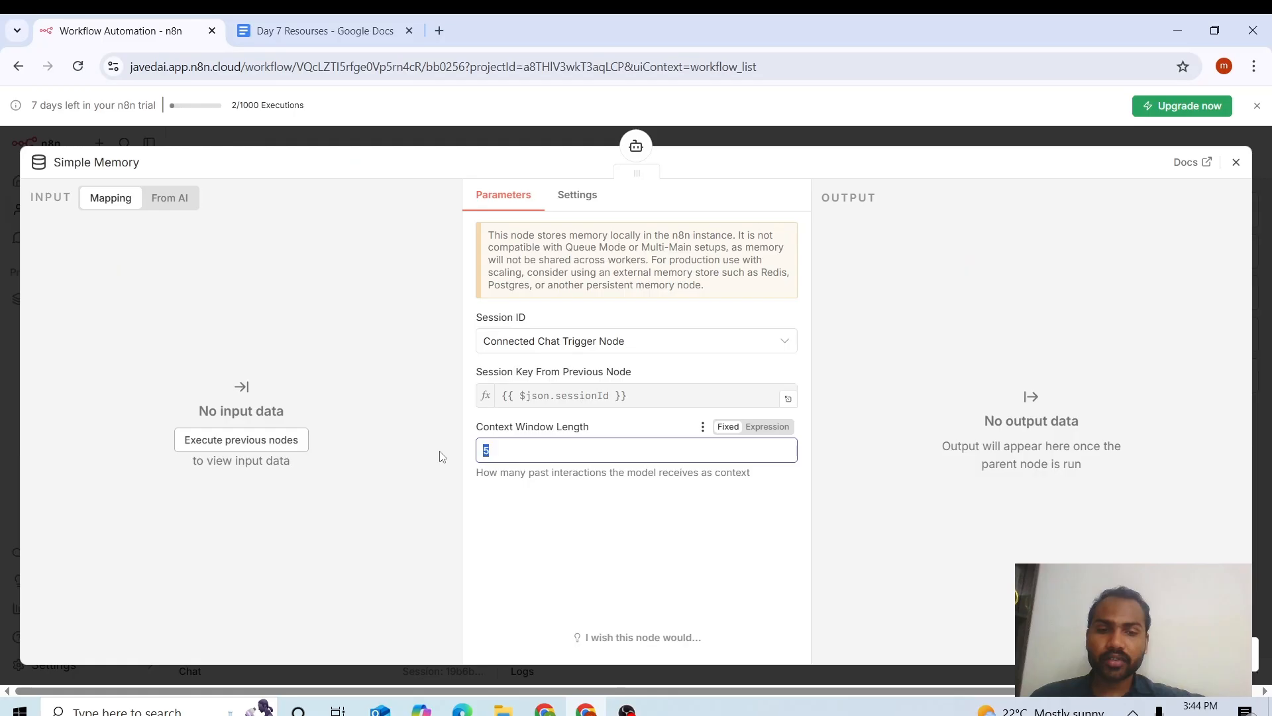
Set the Simple Memory context window length to 10.
text(1)
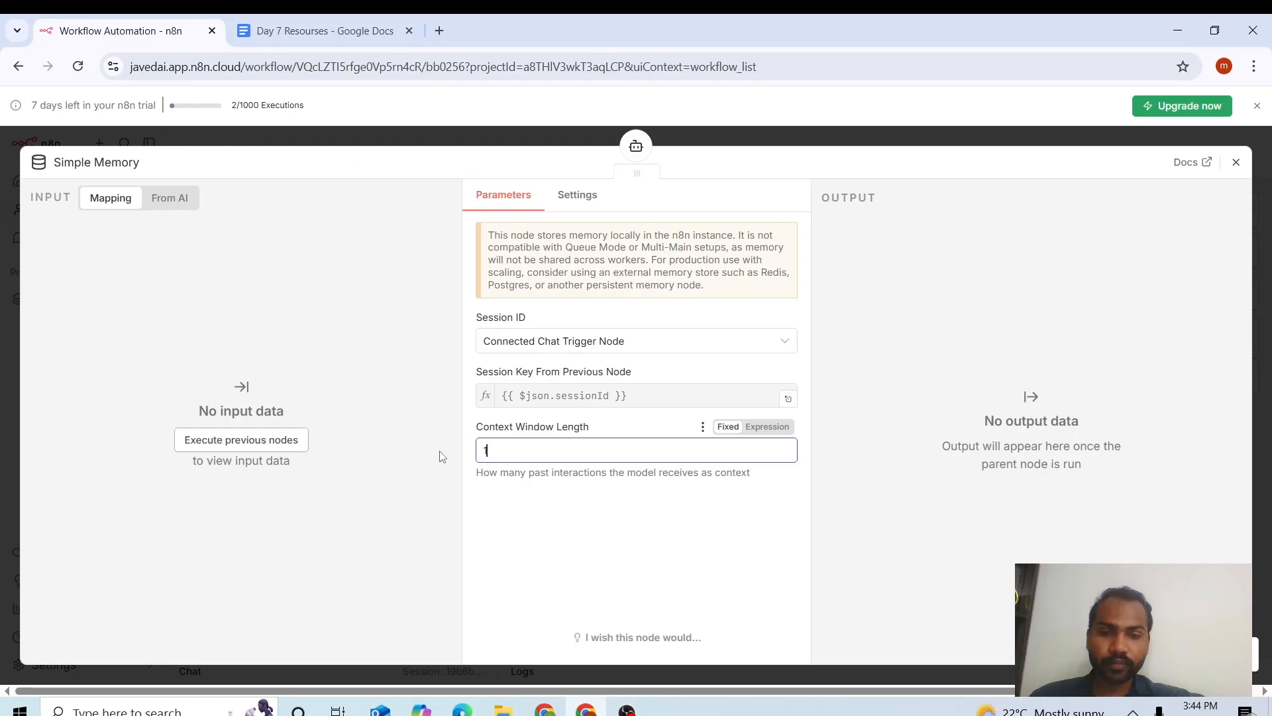
text(0)
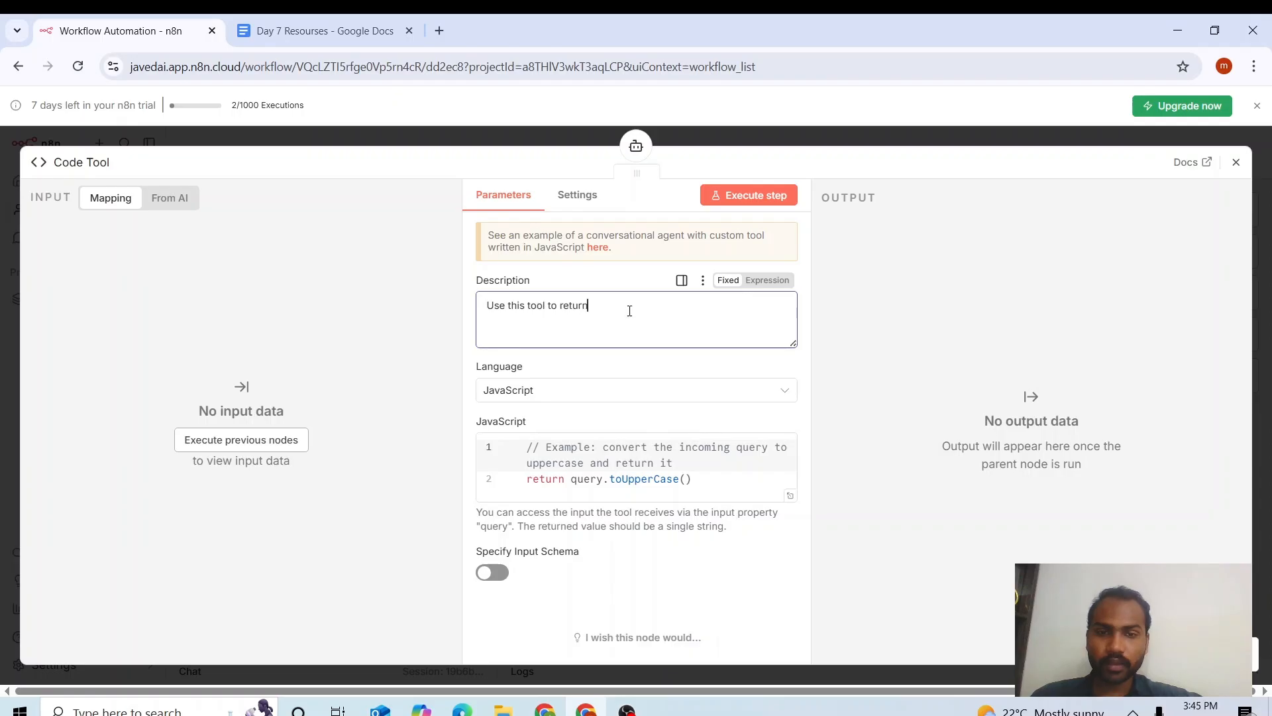
End the Code Tool description with 'days of the week when date is mentioned.' and clear the example code.
text(day)
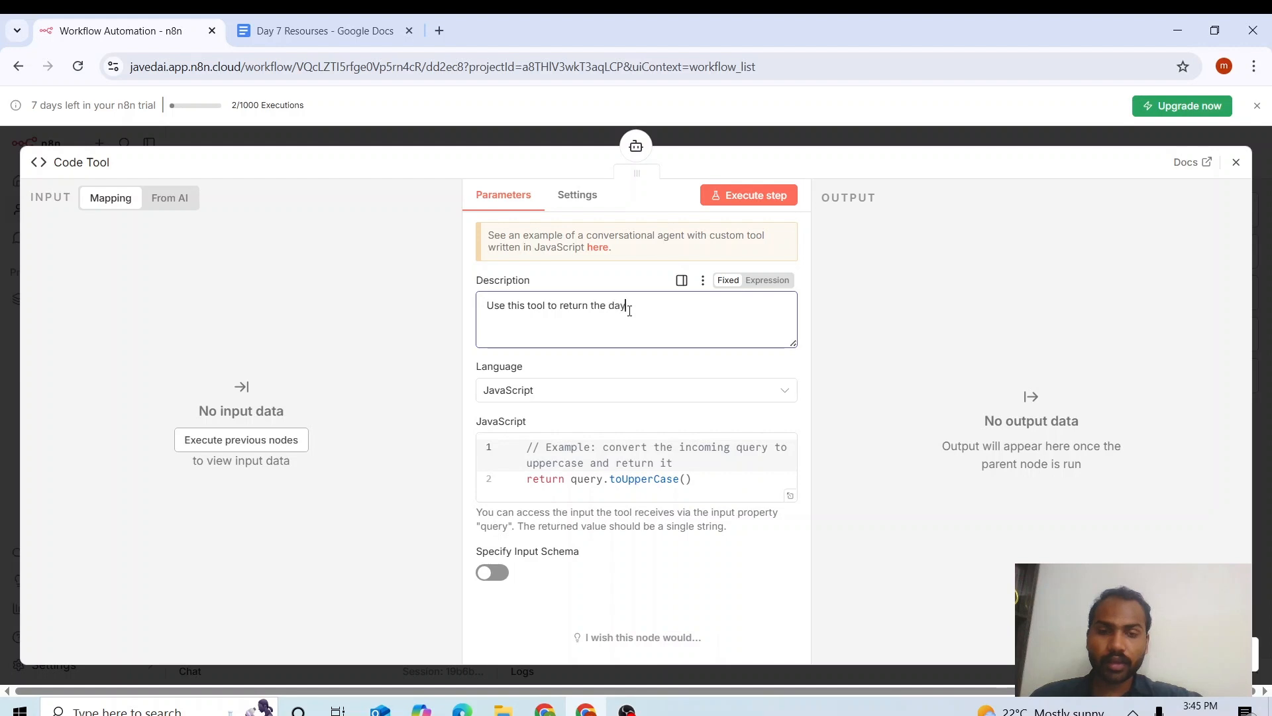
text(s of the )
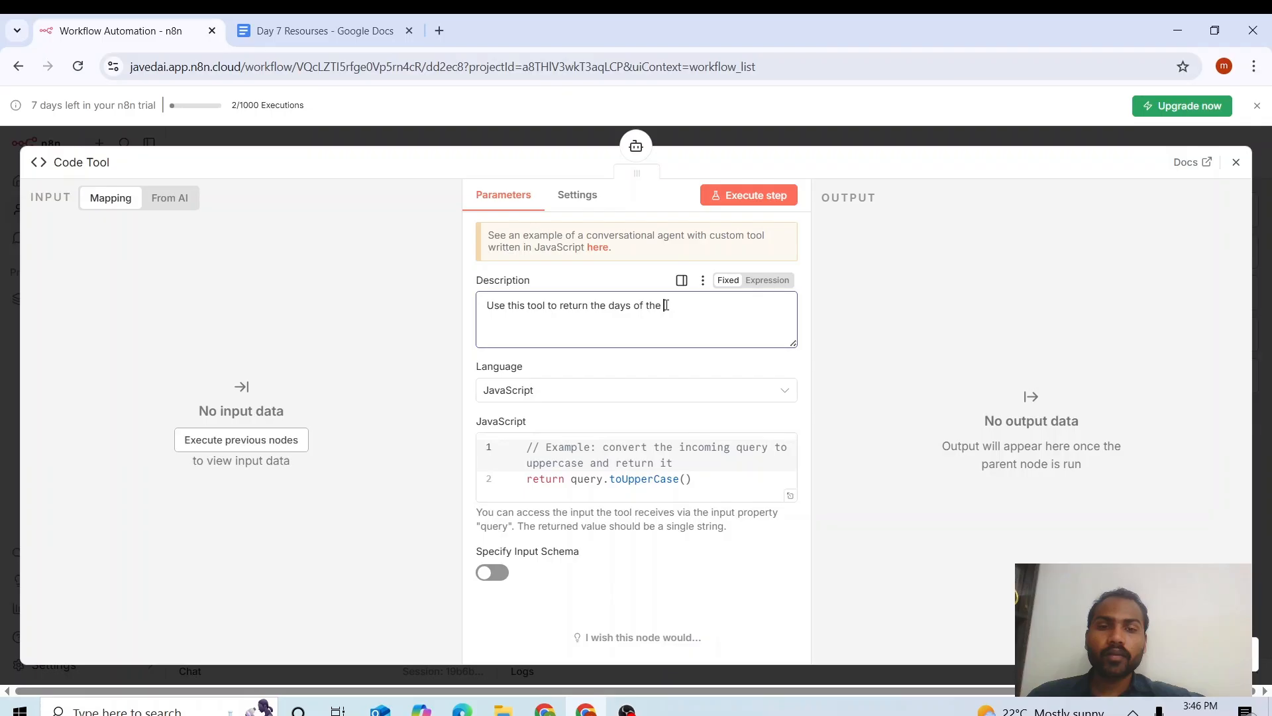
text(week when date is )
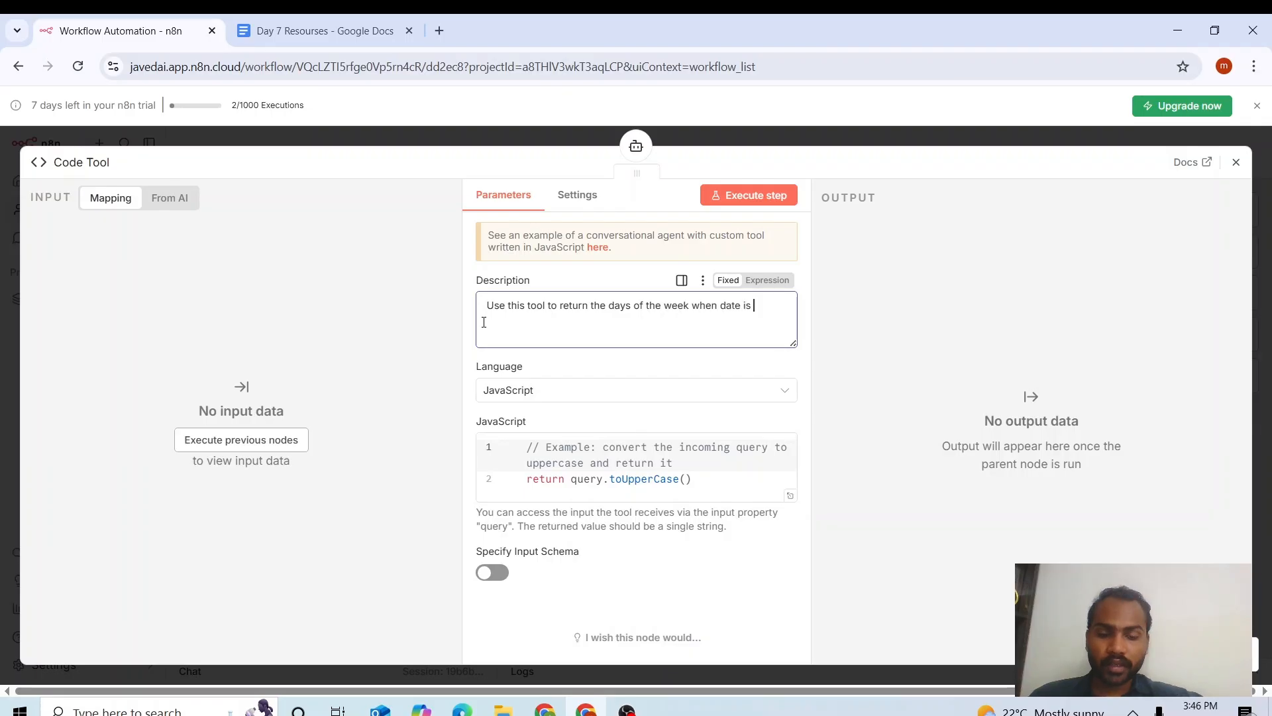
text(mentioned.)
key(ctrl+a)
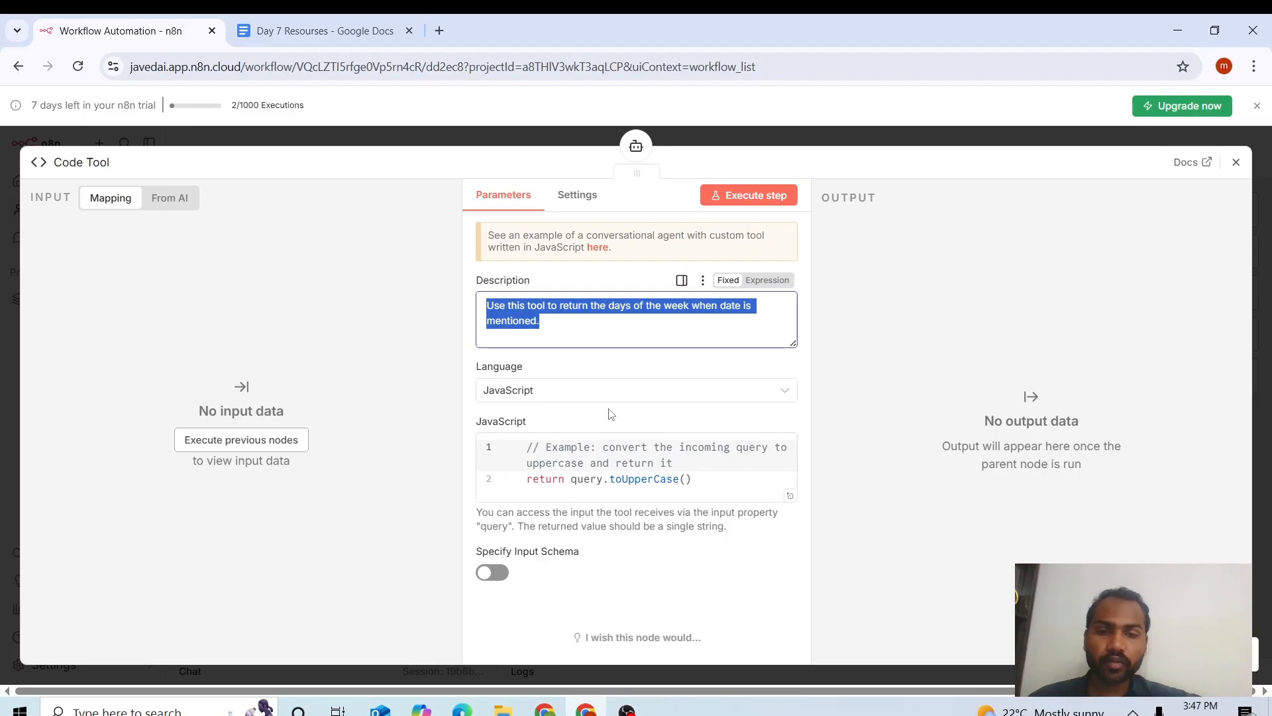
click(612, 442)
key(ctrl+a)
key(BackSpace)
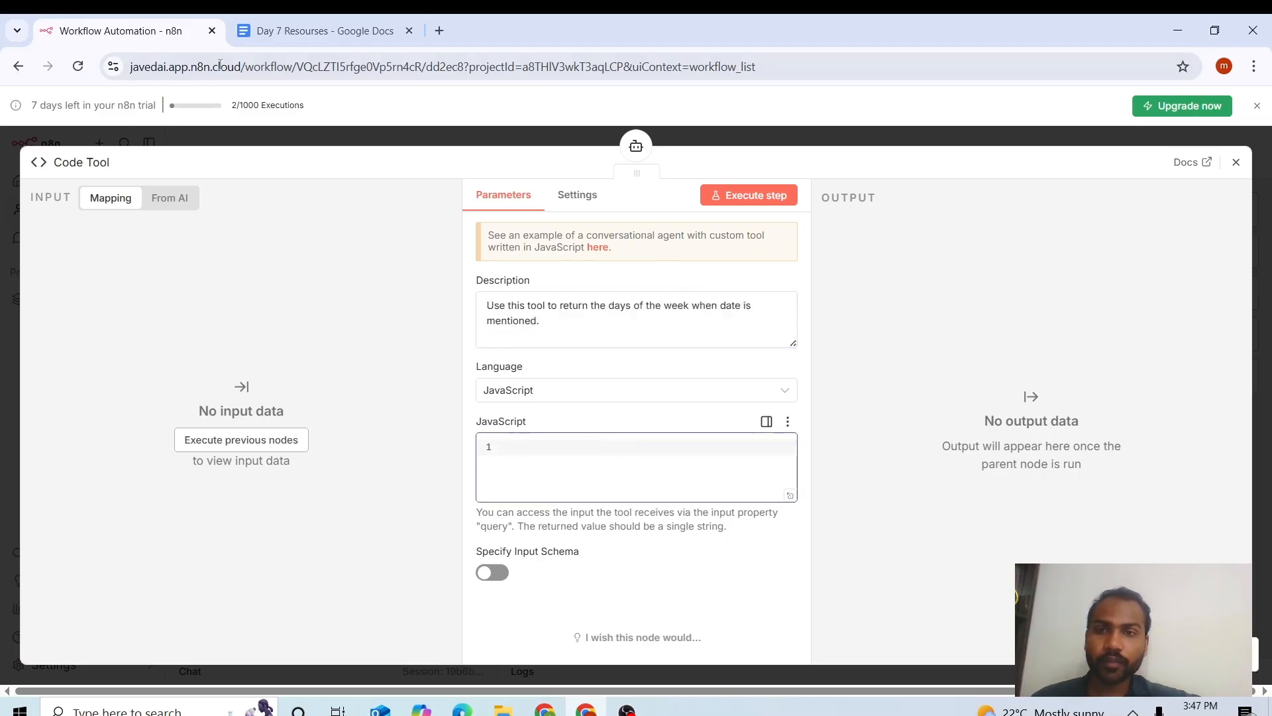
key(ctrl+Tab)
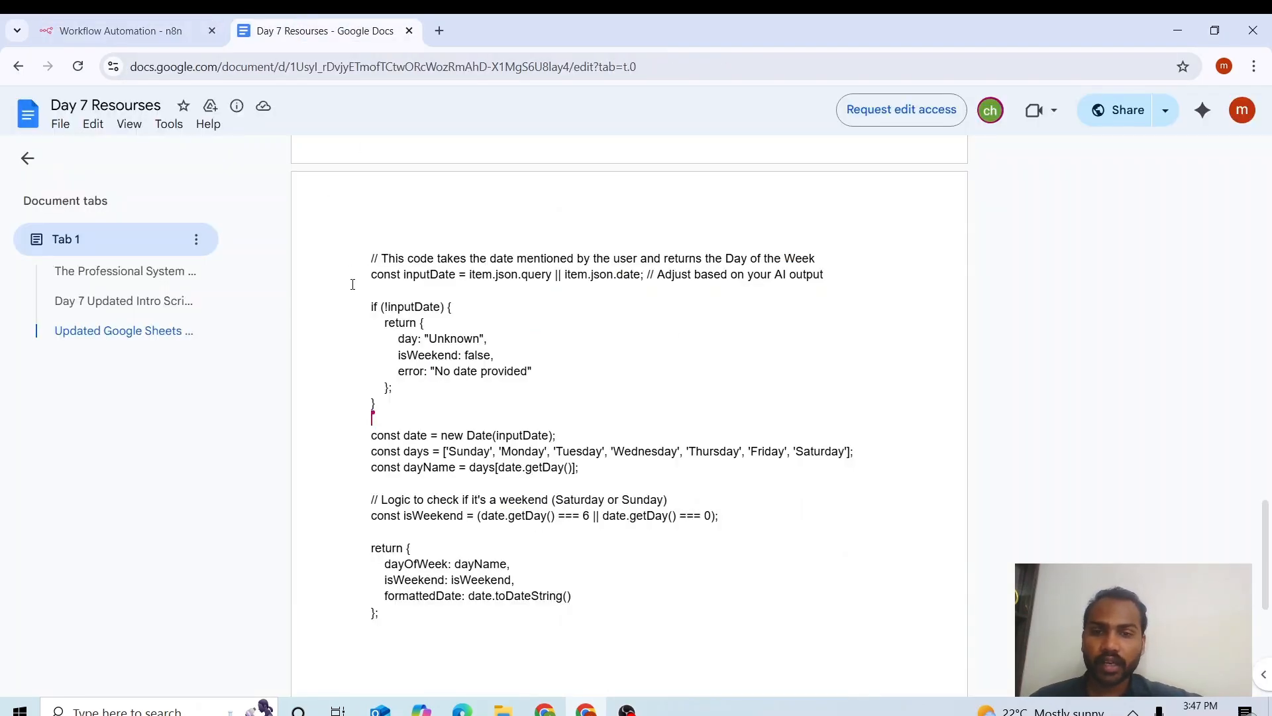
Copy the day-of-week JavaScript from the Google Docs document and return to n8n.
drag(370, 305, 402, 618)
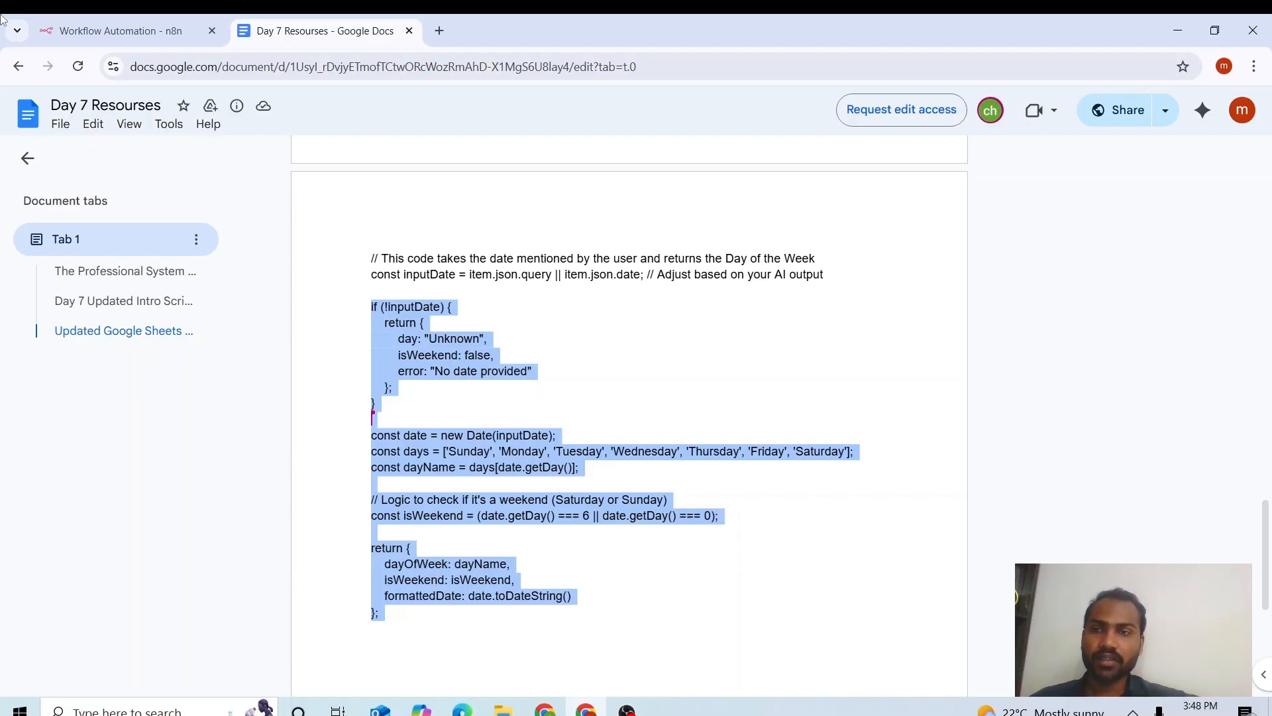
click(121, 31)
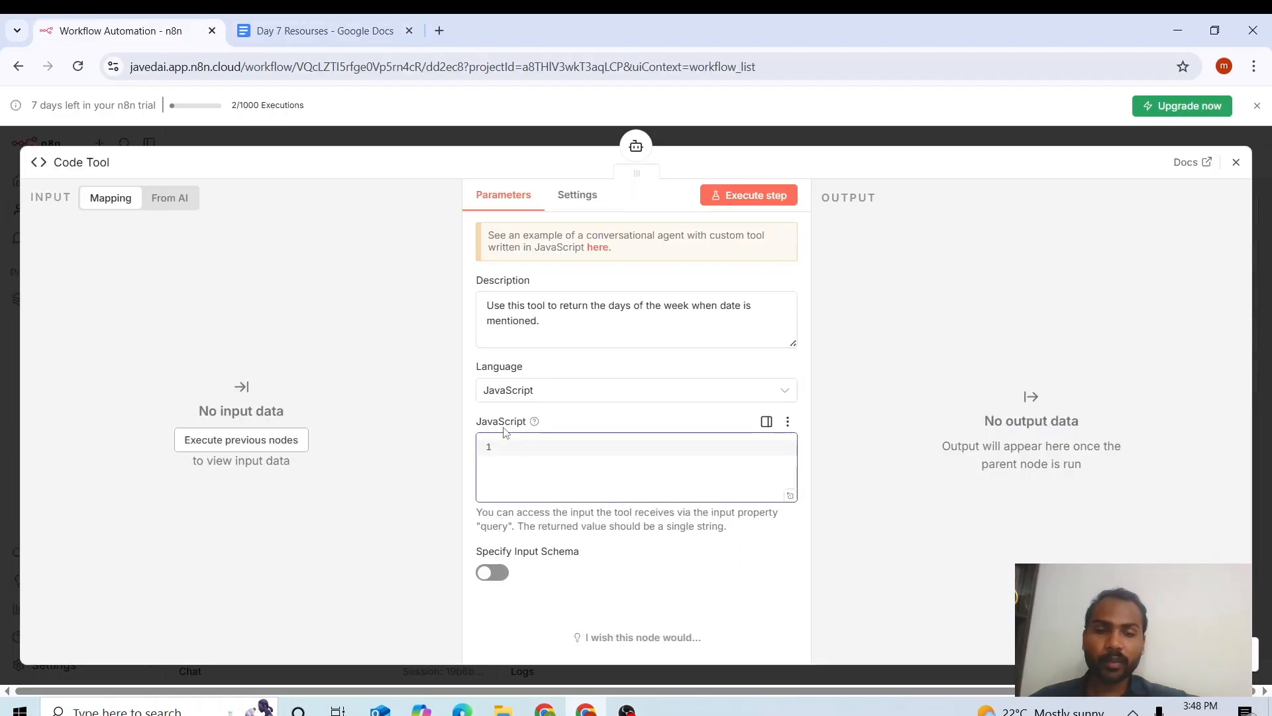
Paste the 21-line day-of-week code into the Code Tool and close its panel.
key(ctrl+v)
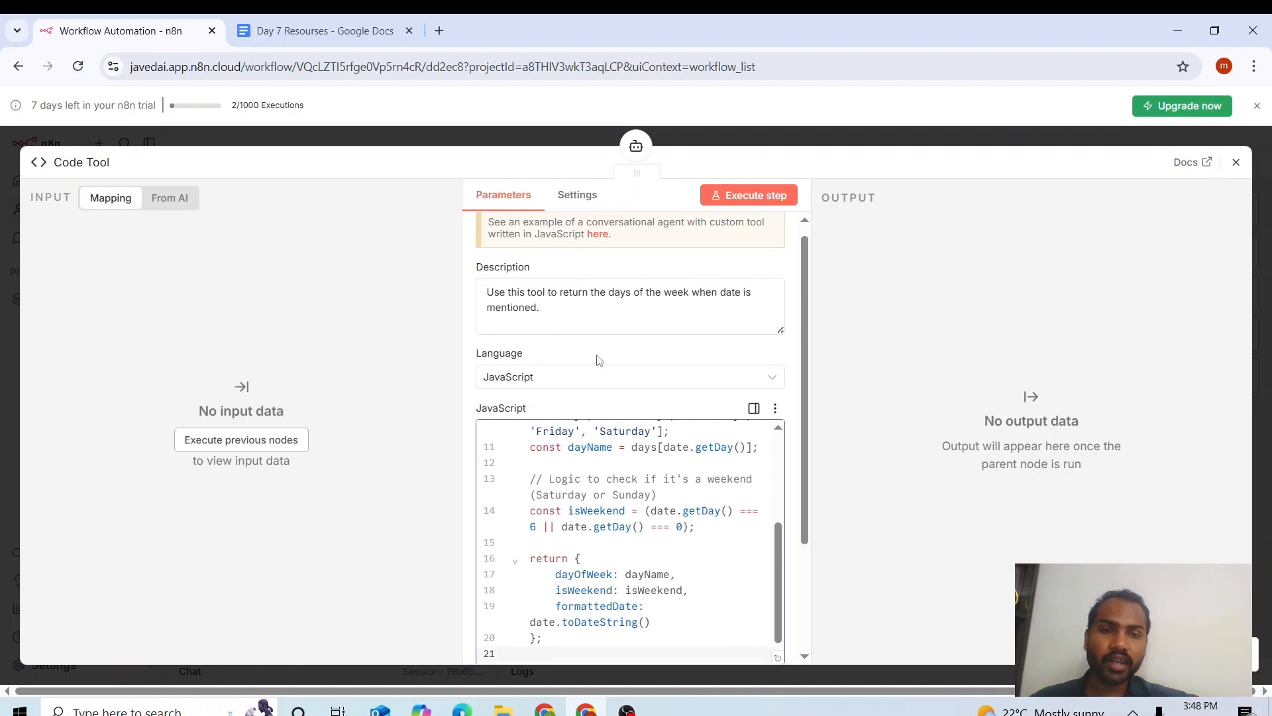
key(Escape)
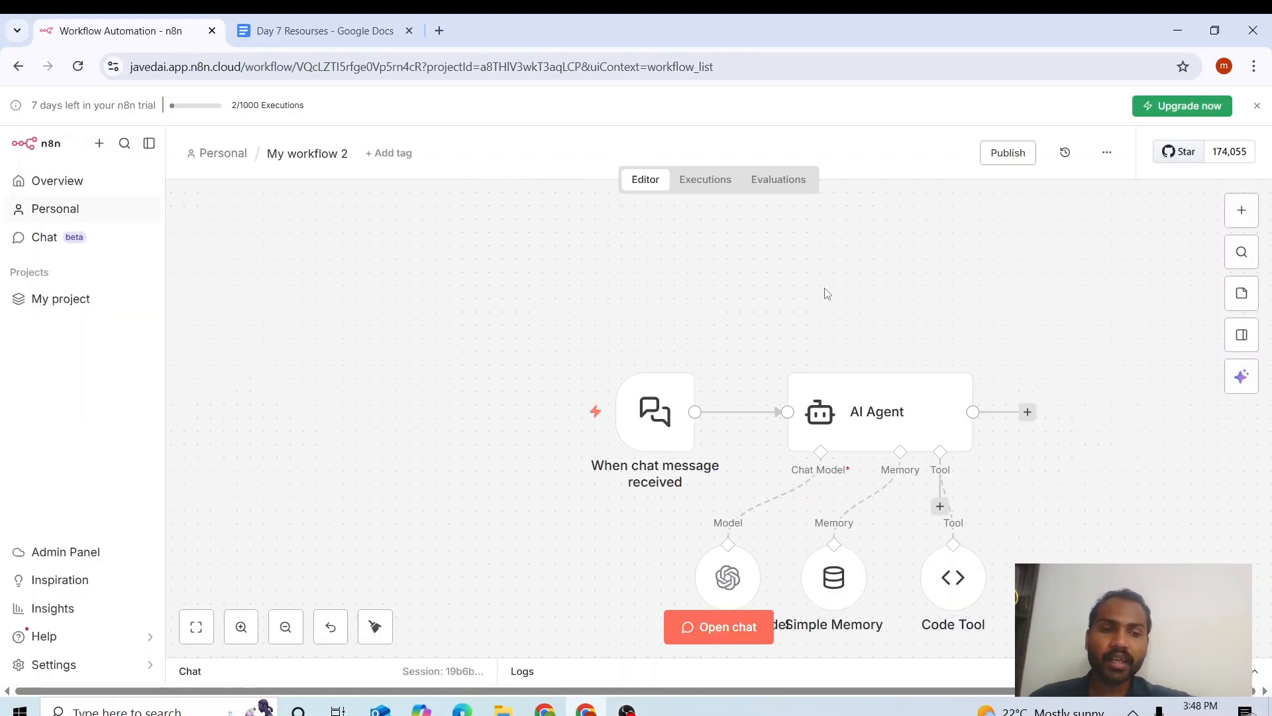
Open a new tab for the Solar spreadsheet and bring up the AI Agent's Tools list.
click(441, 24)
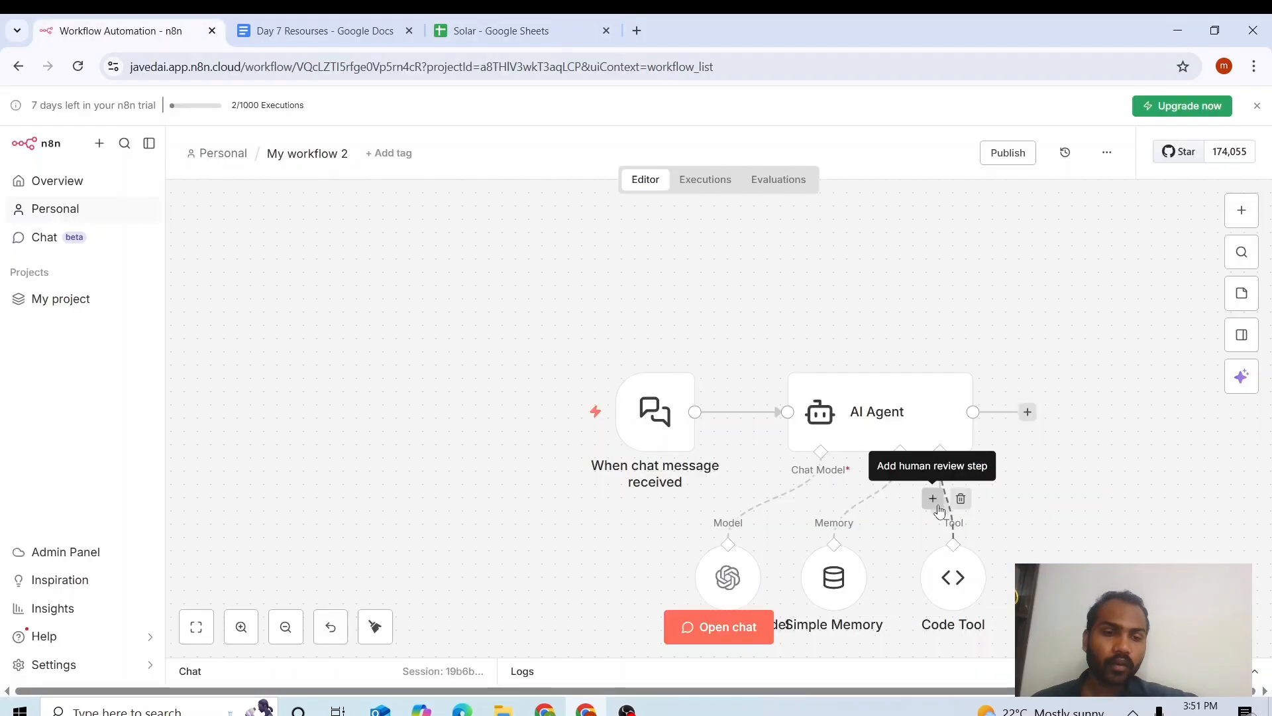
click(934, 502)
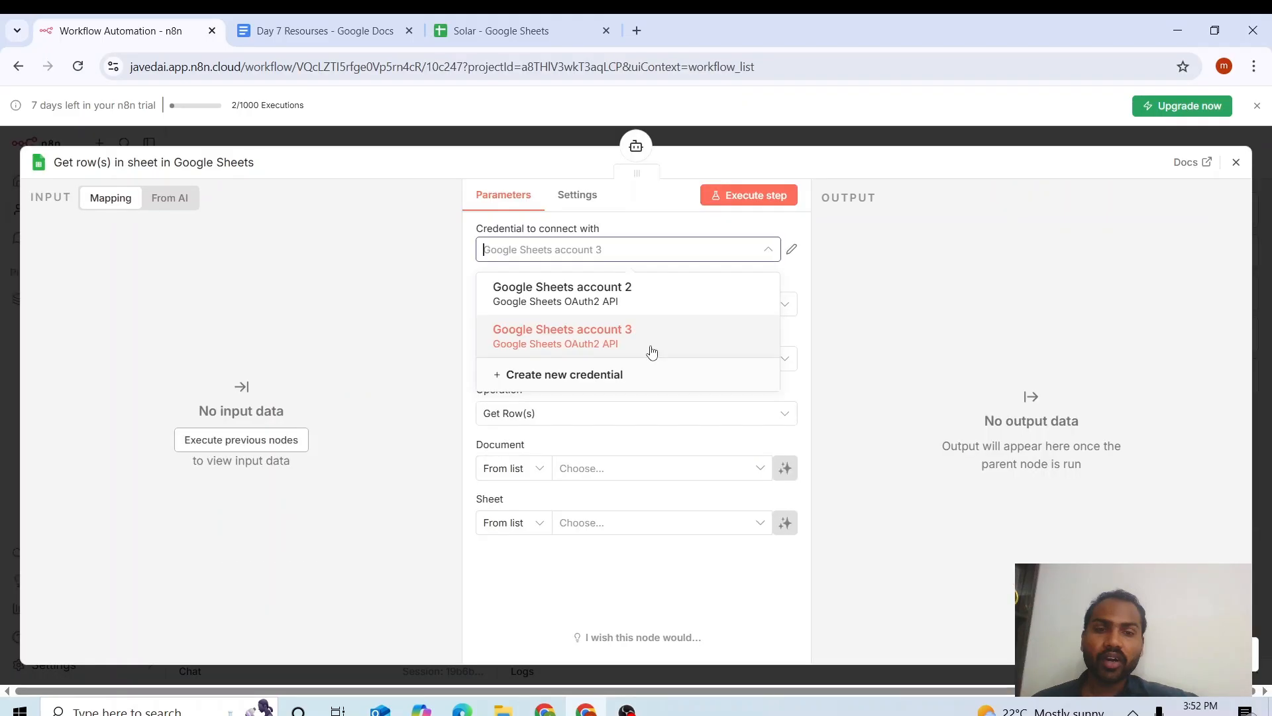
Point the Google Sheets tool at the Solar spreadsheet with the Append or Update Row operation.
click(805, 286)
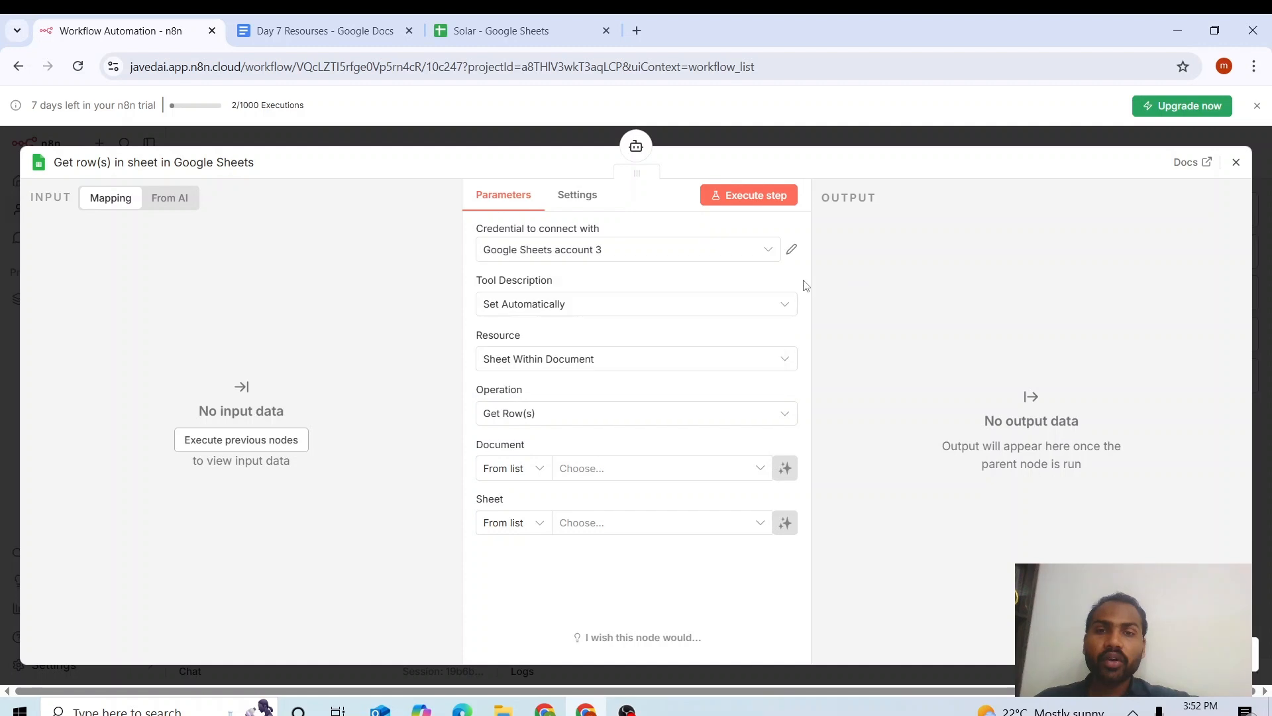
click(642, 468)
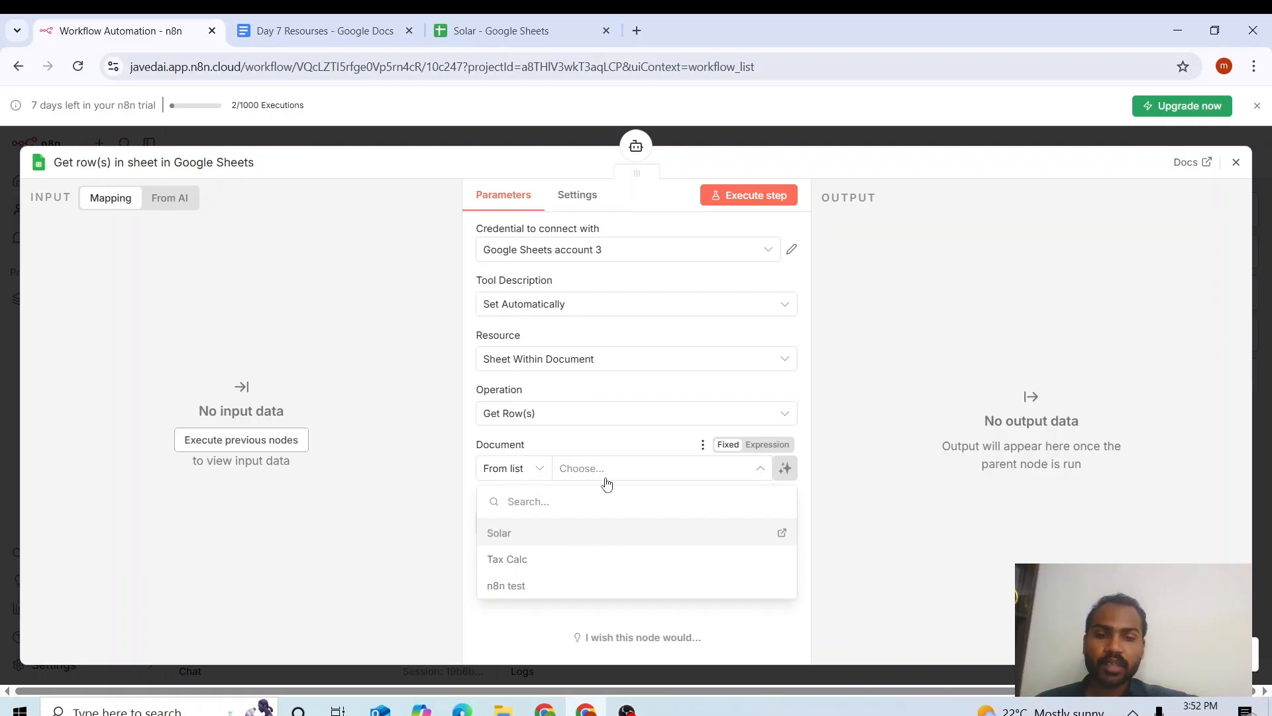
click(610, 528)
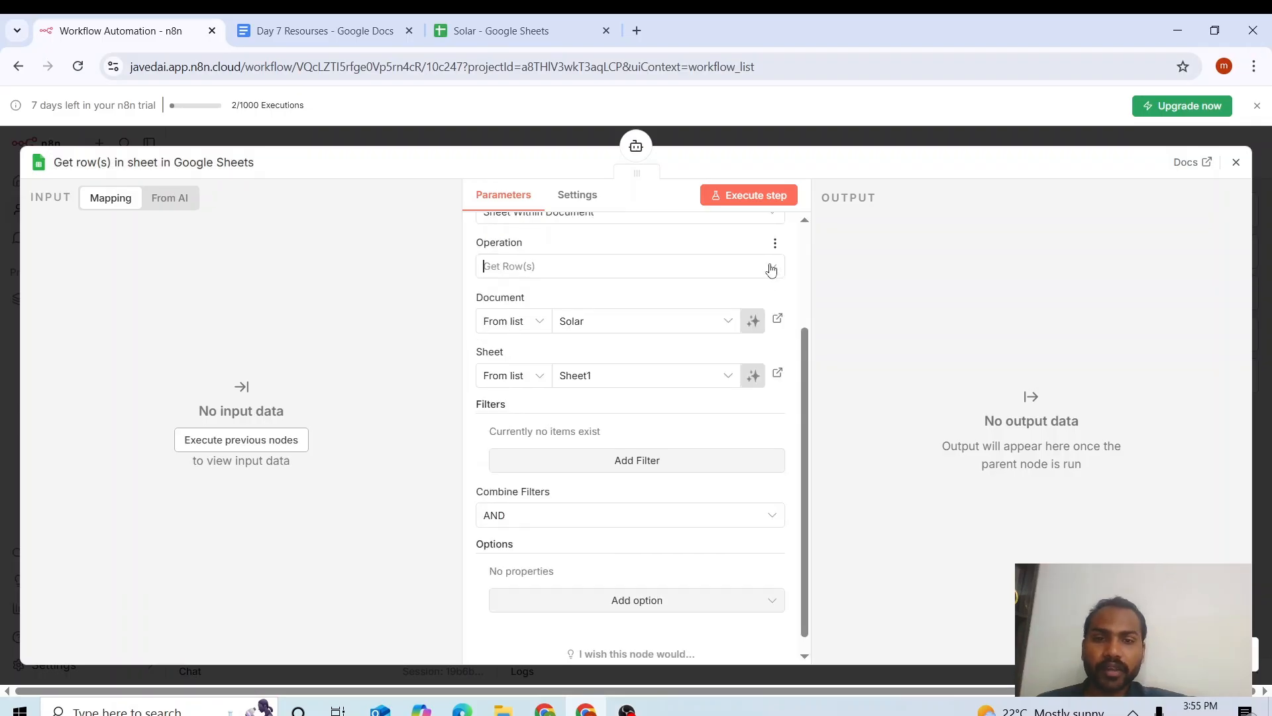
click(771, 268)
drag(784, 347, 784, 306)
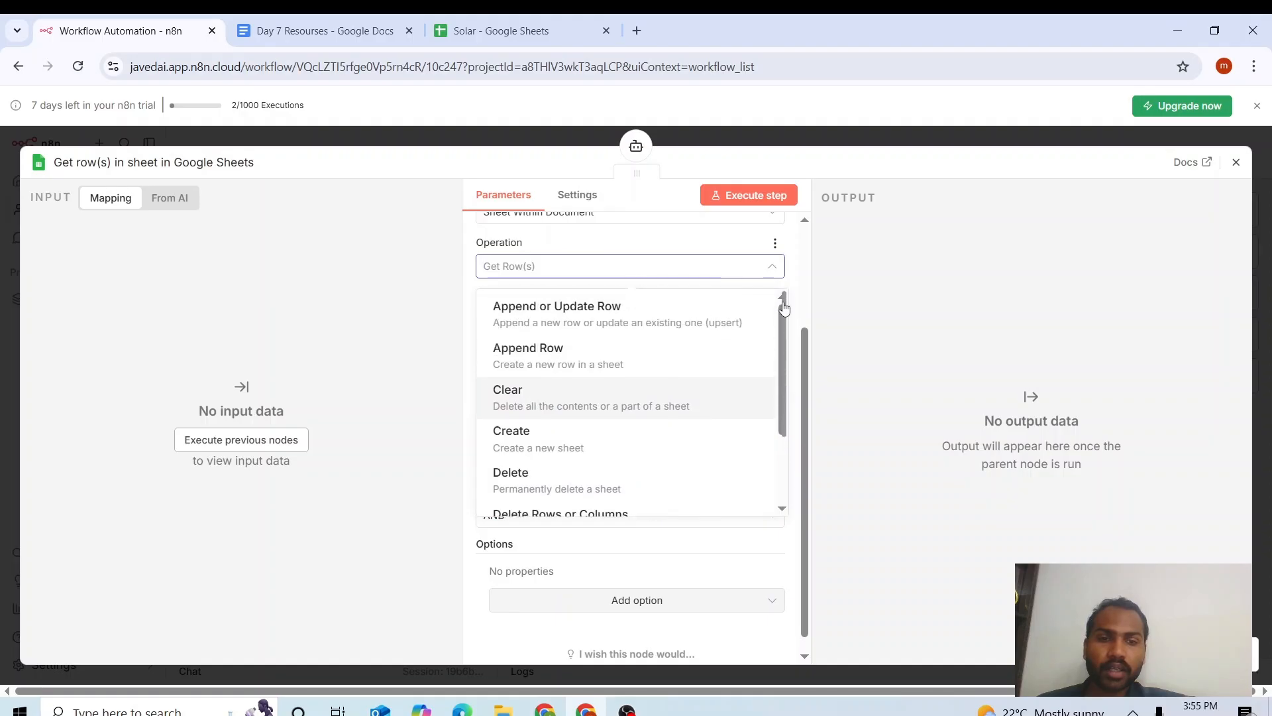
click(706, 318)
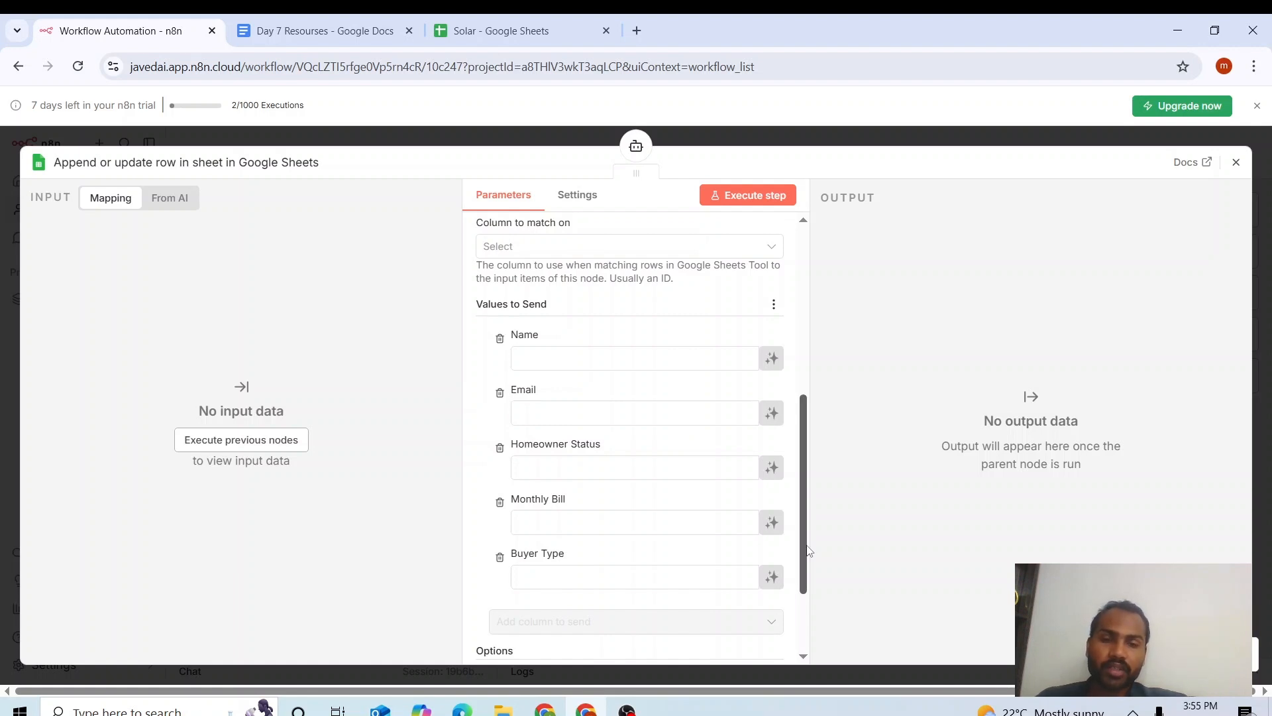
Paste $fromAI expressions into the Name, Email and remaining column fields, then close the node.
click(324, 31)
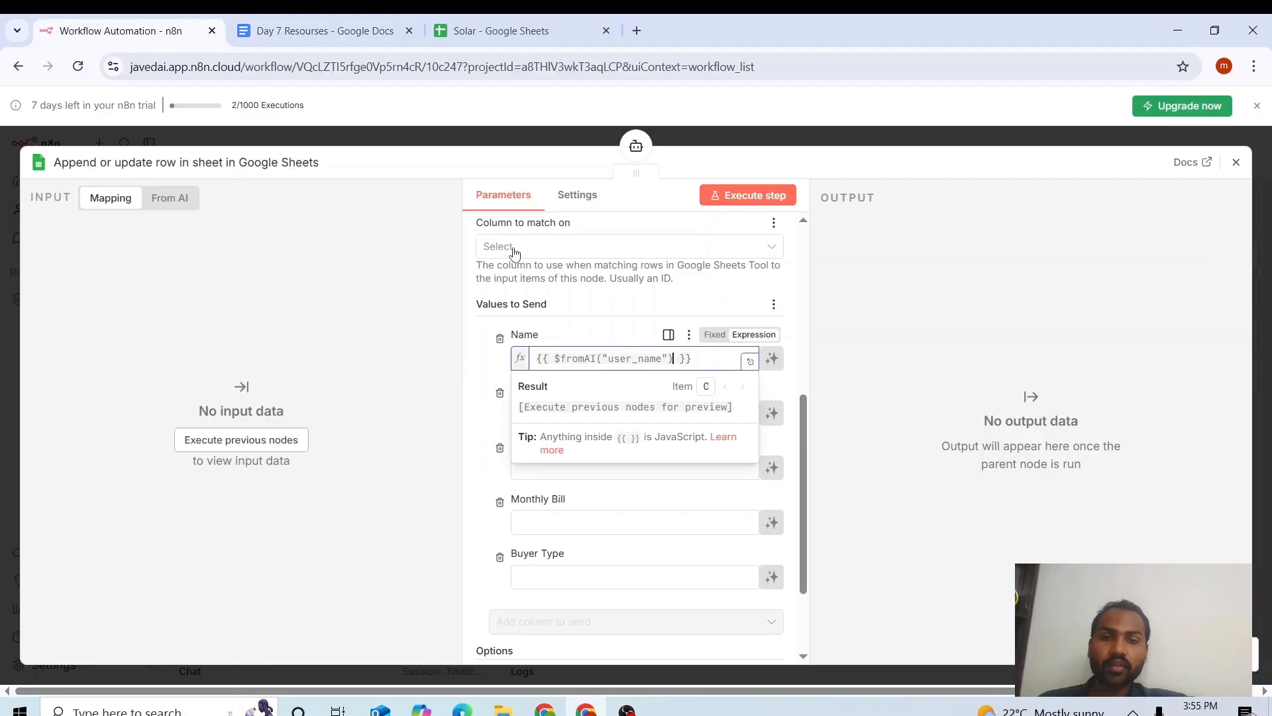
click(583, 310)
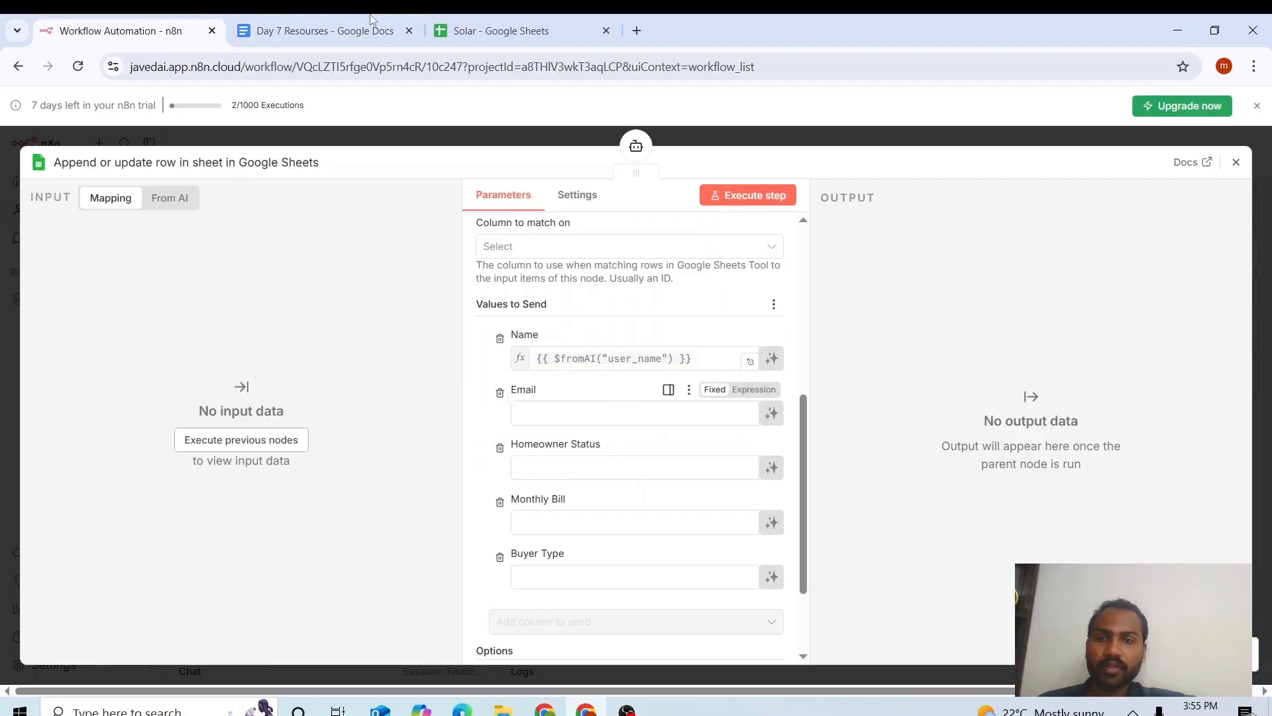
click(323, 30)
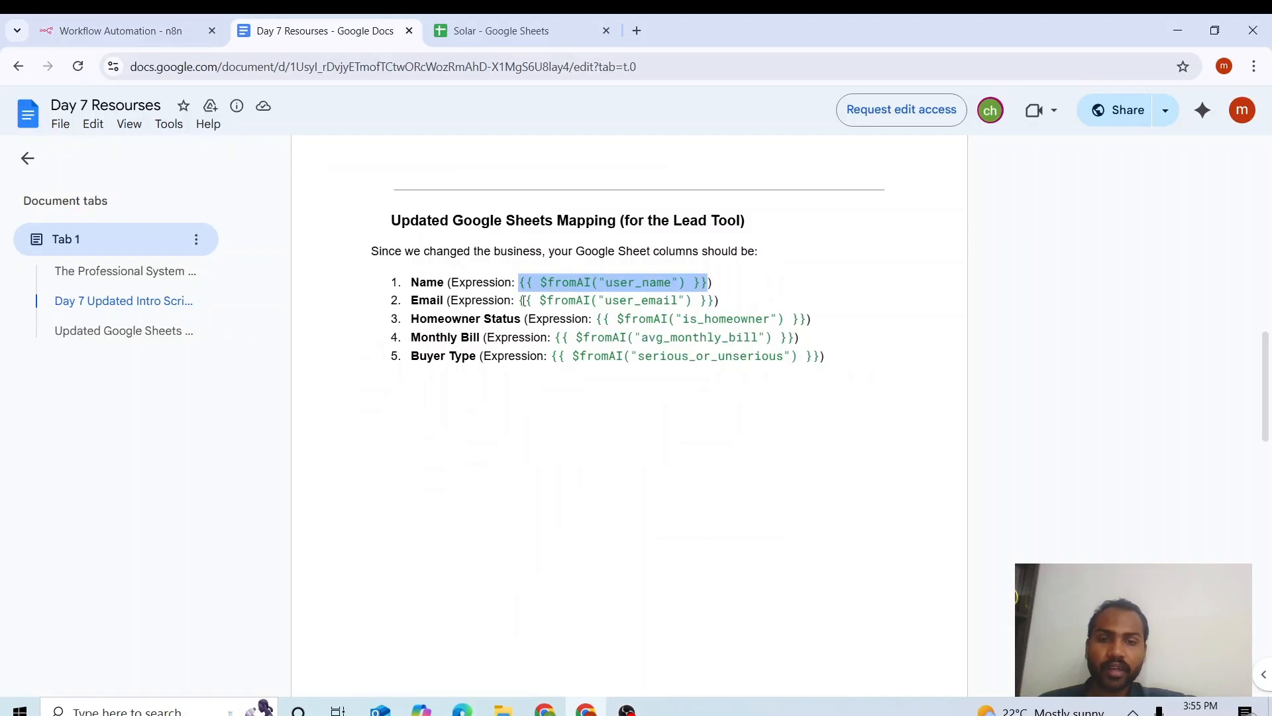
drag(522, 300, 712, 297)
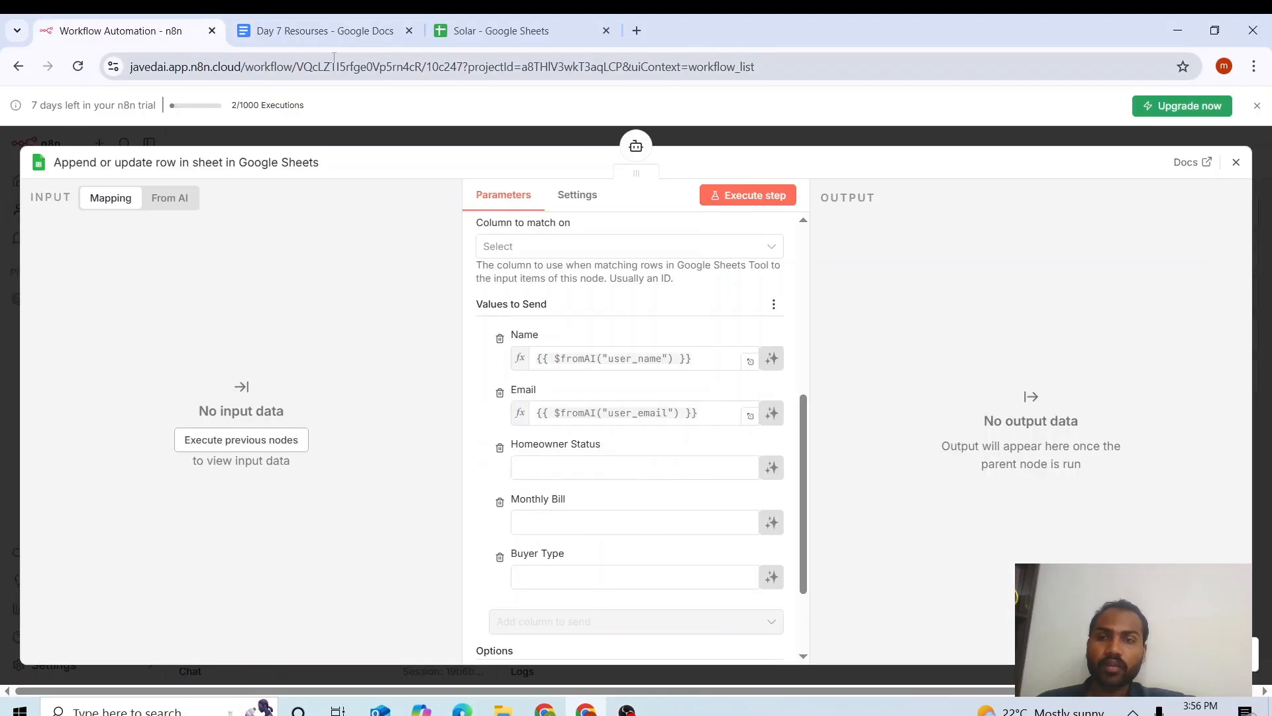
click(324, 30)
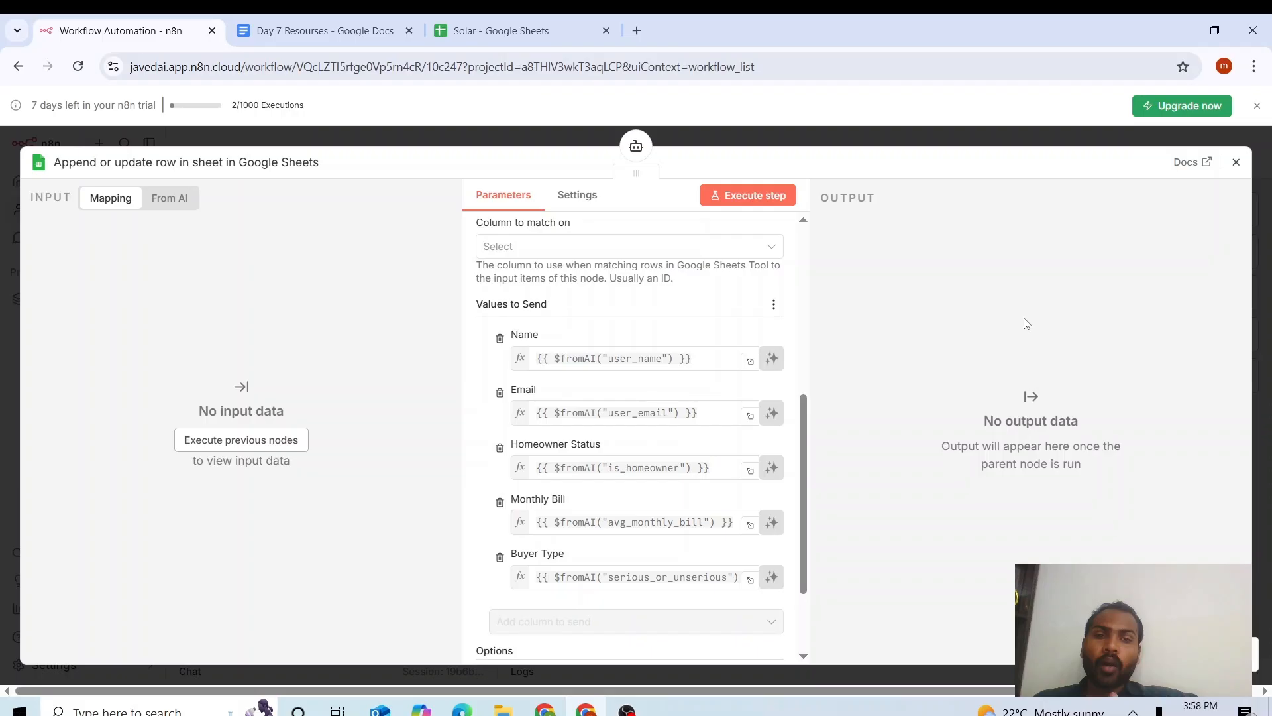
key(Escape)
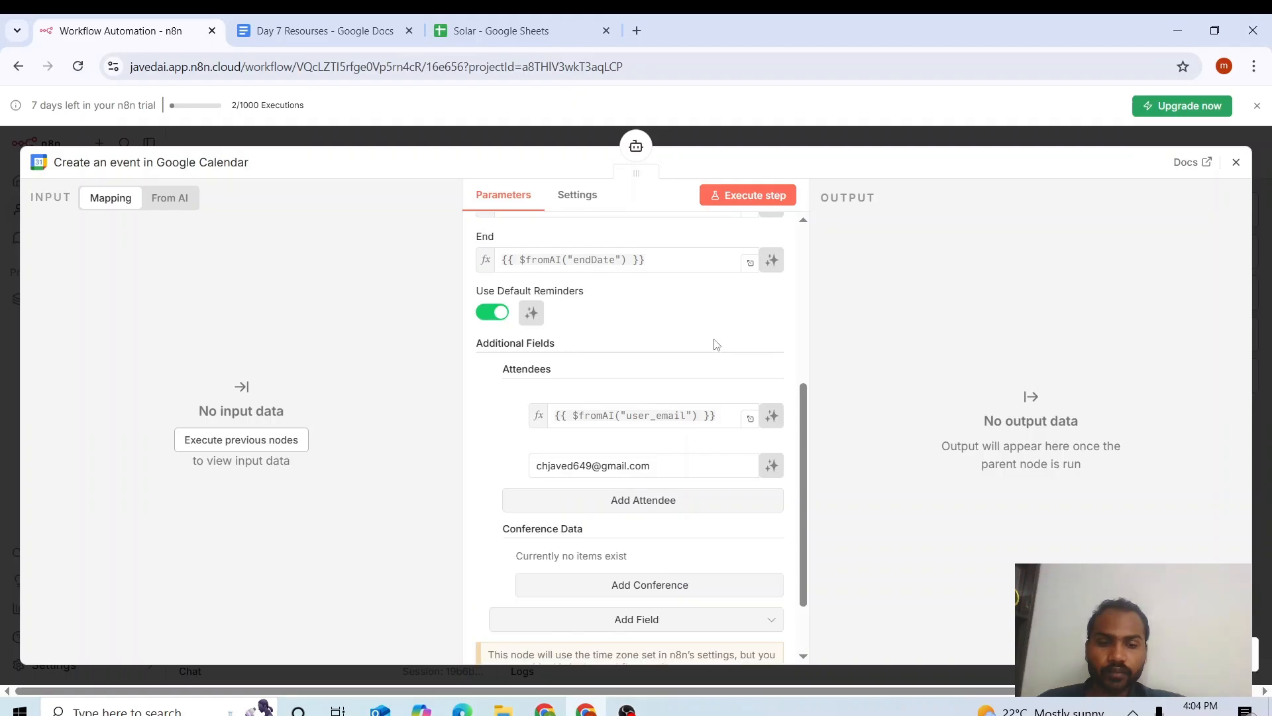
Add conference data to the calendar event with Google Meet as the type.
click(649, 584)
scroll(650, 530, down, 1)
click(647, 508)
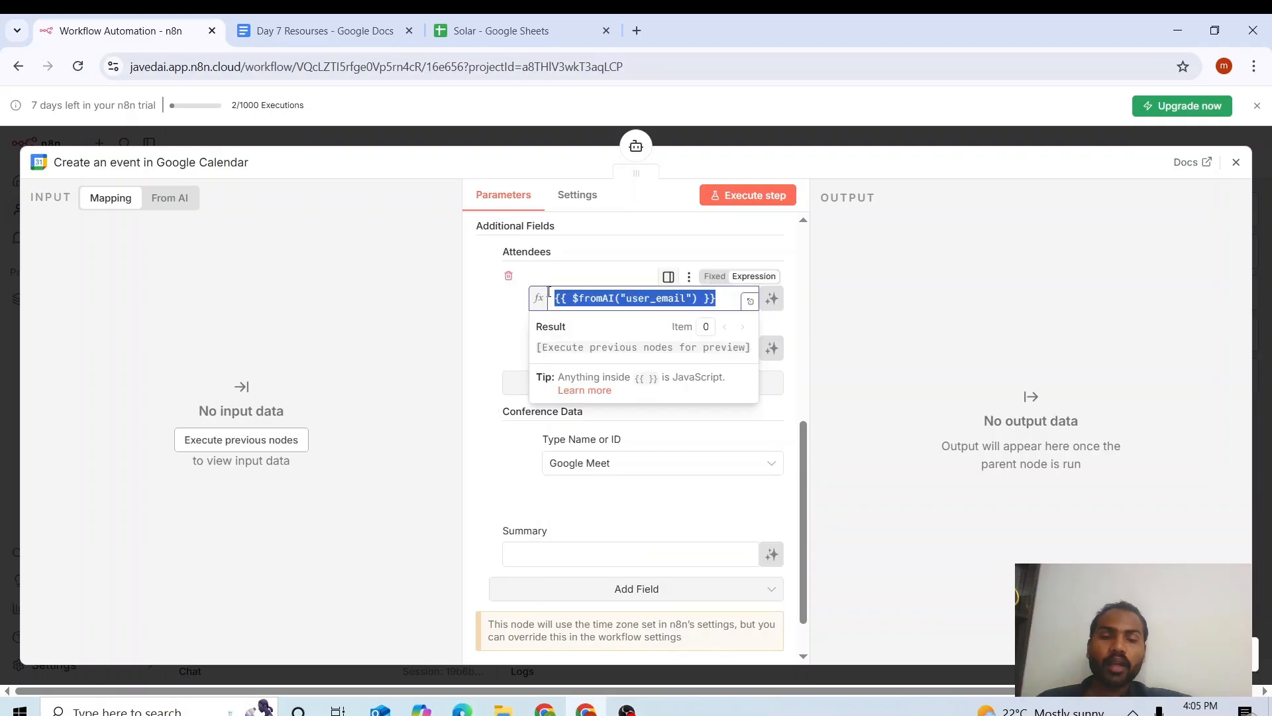
Set the event Summary to {{ $fromAI("summary") }} and close the calendar node.
click(588, 563)
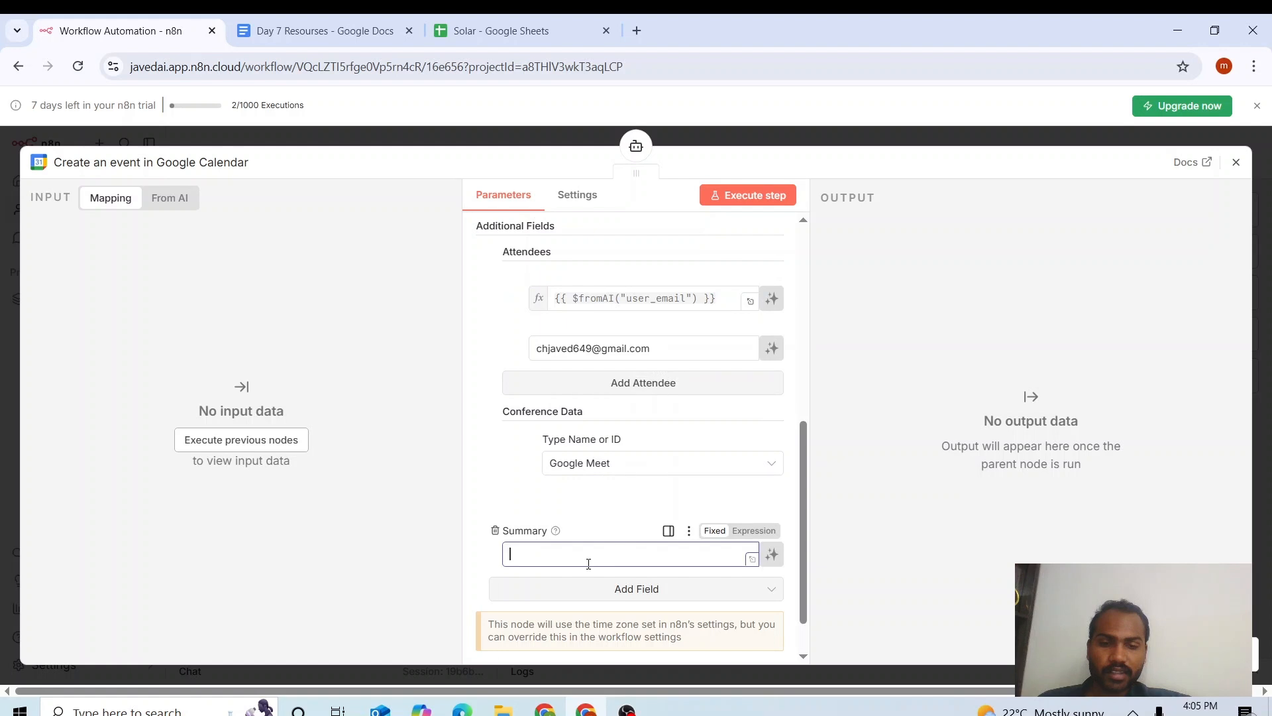
text({{ $fromAI("user_email") }})
double_click(636, 554)
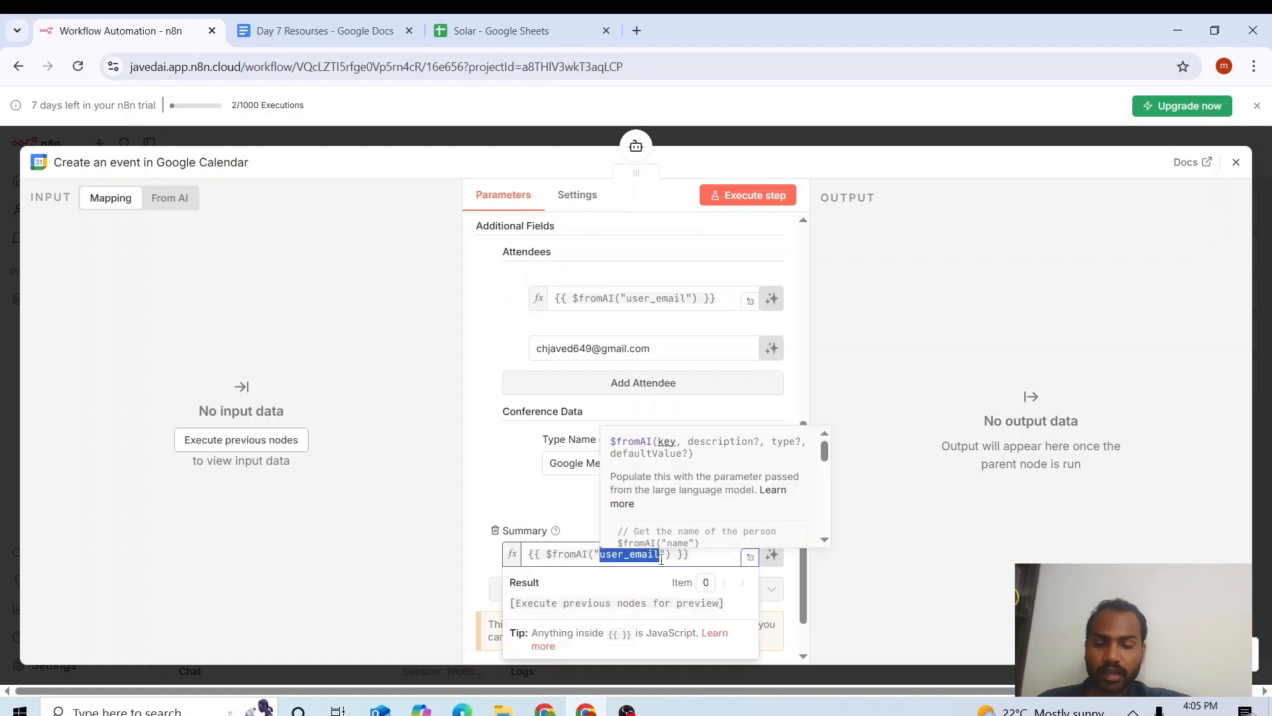
text(summary)
click(965, 302)
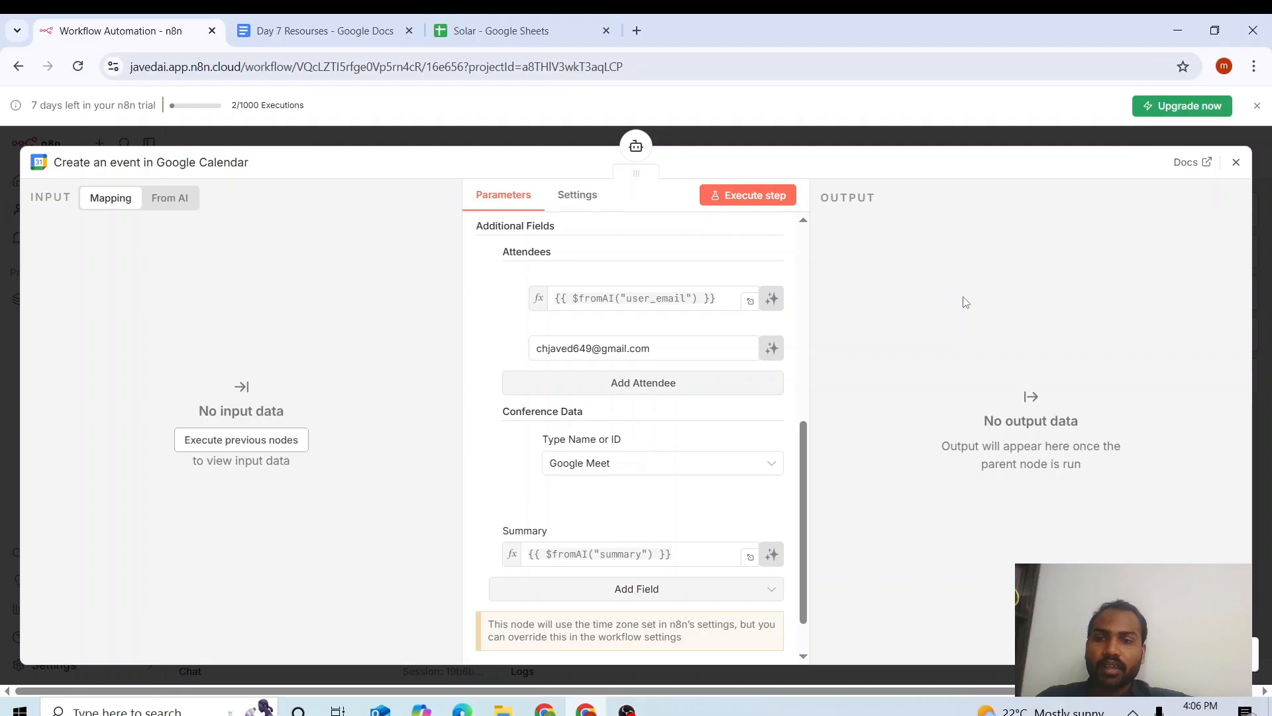
key(Escape)
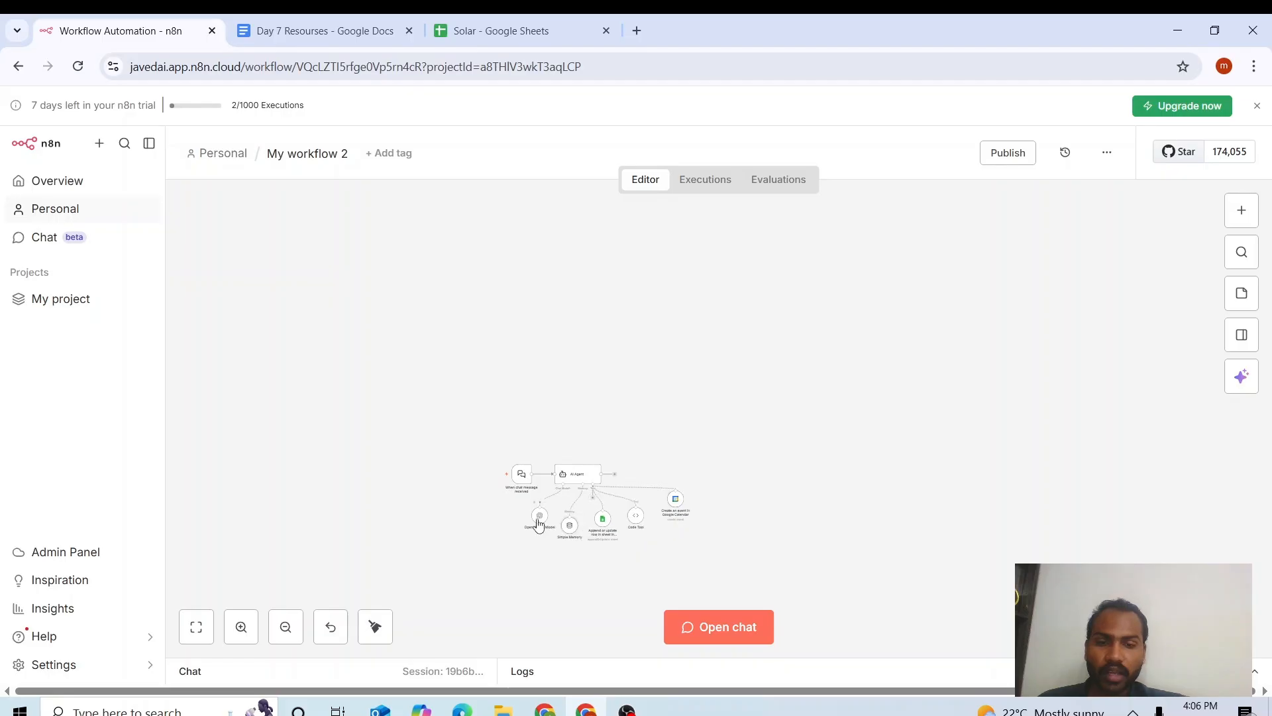
Open the test chat and send the agent the message 'Hi'.
drag(538, 520, 536, 523)
scroll(537, 523, up, 8)
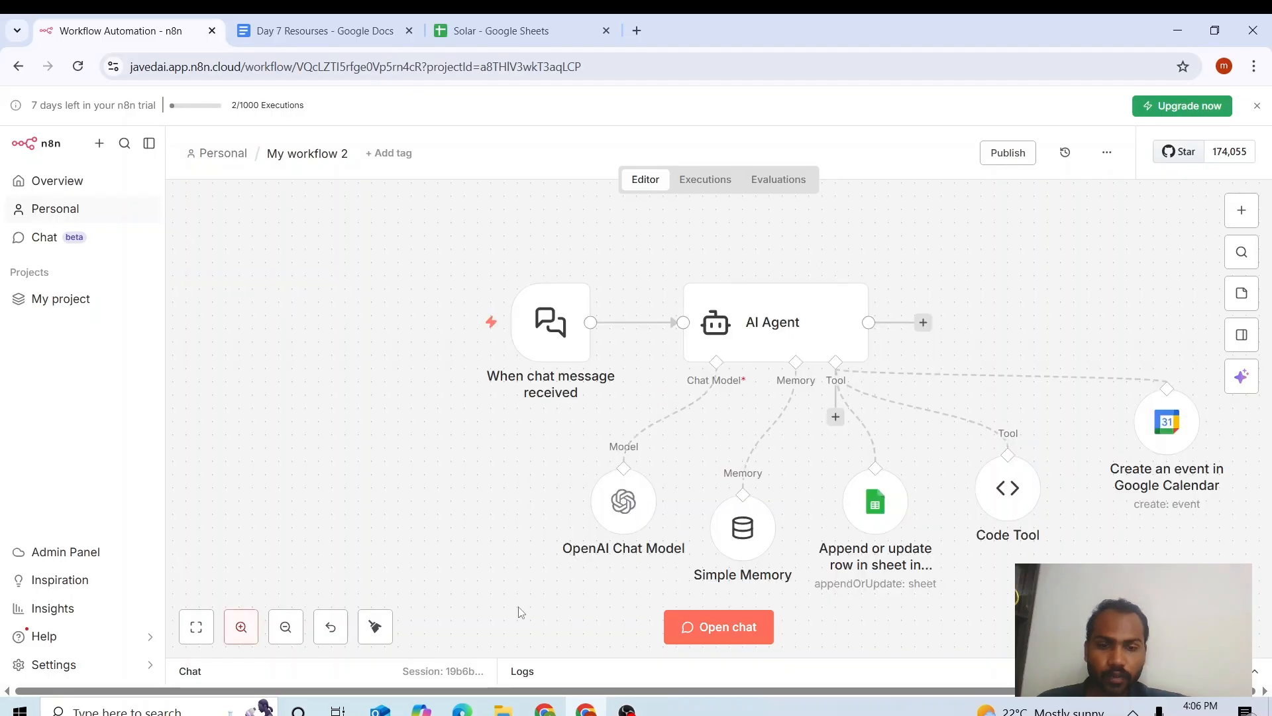
key(c)
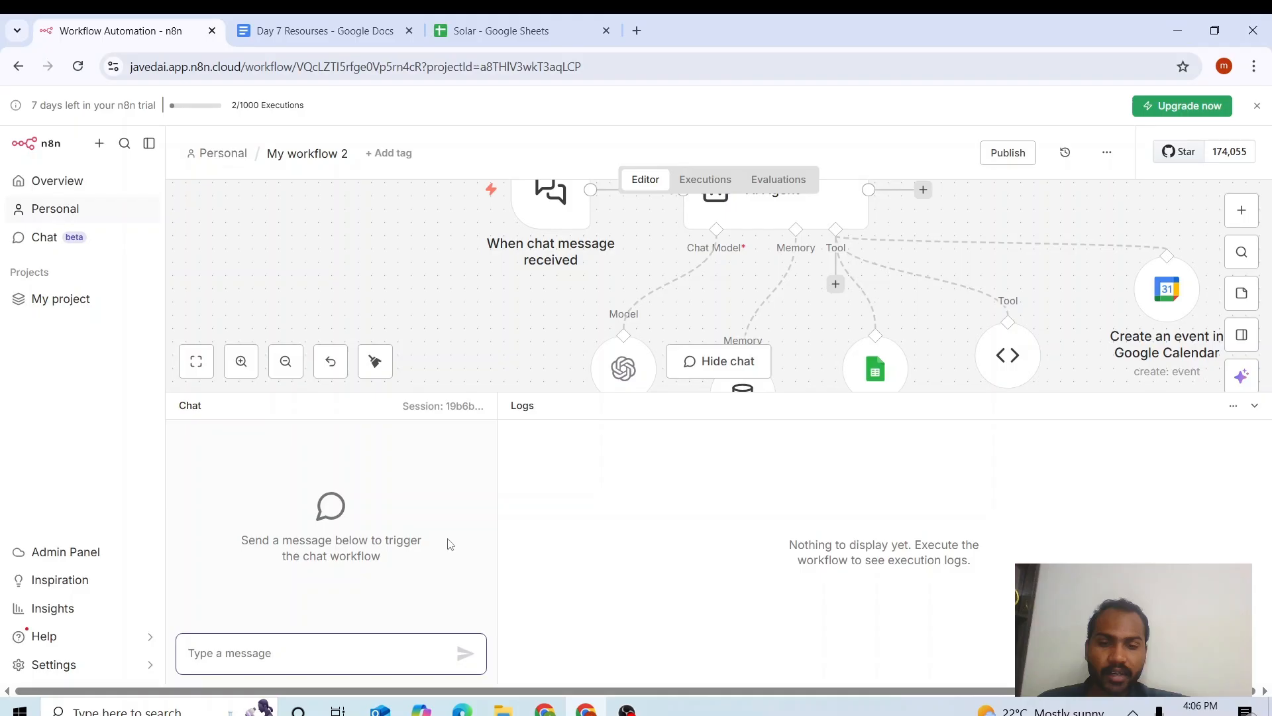
click(275, 653)
text(Hi)
key(Return)
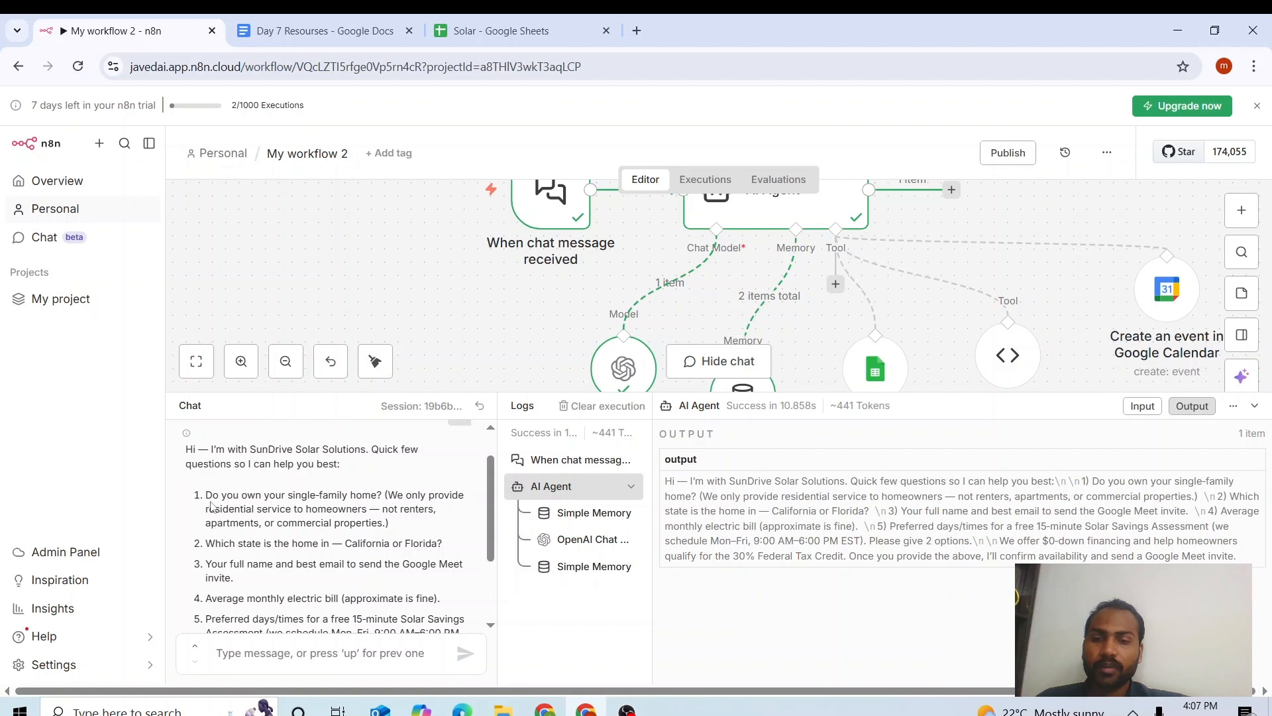
Review the agent's SunDrive Solar Solutions reply and its list of qualifying questions.
drag(207, 495, 349, 493)
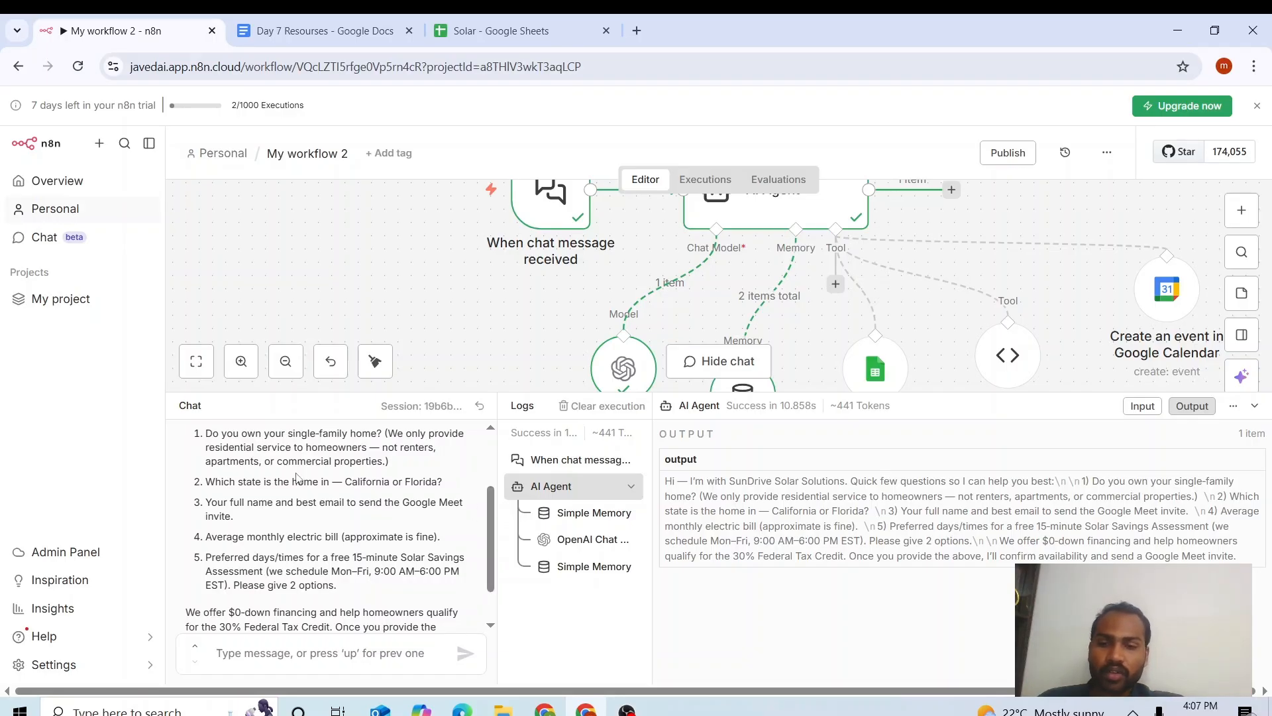
drag(206, 482, 285, 552)
click(285, 552)
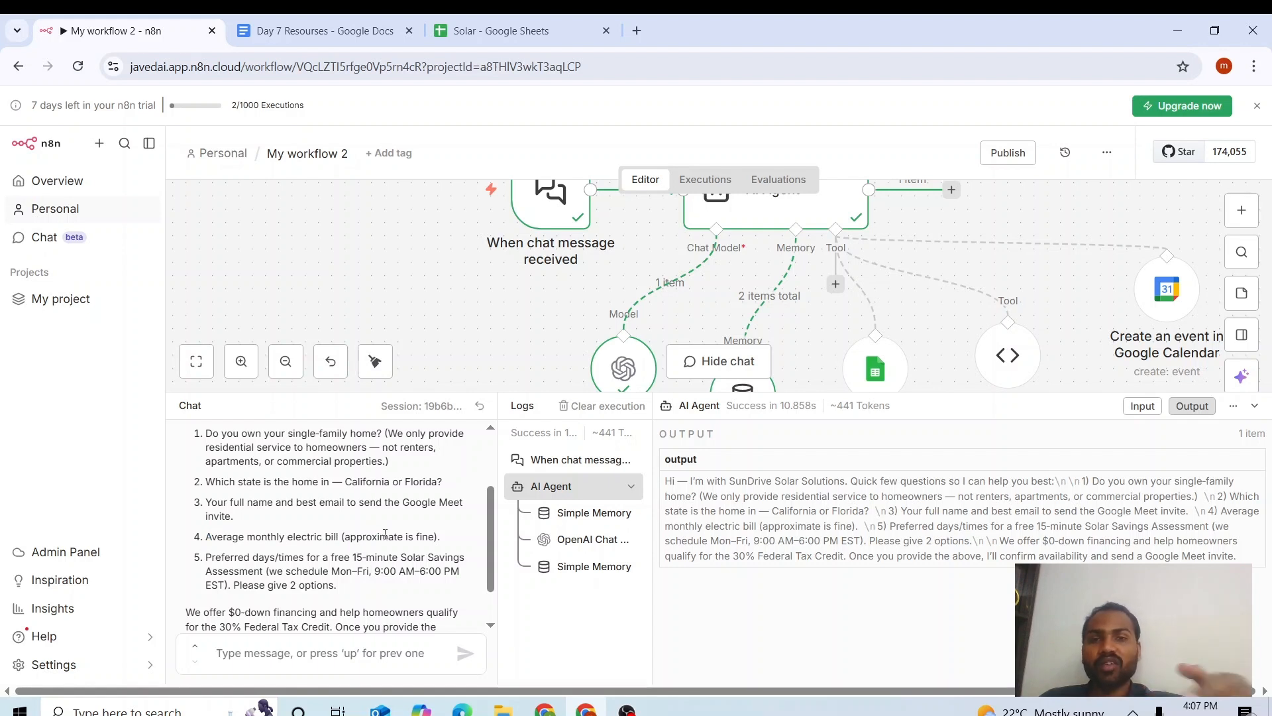
scroll(406, 477, down, 1)
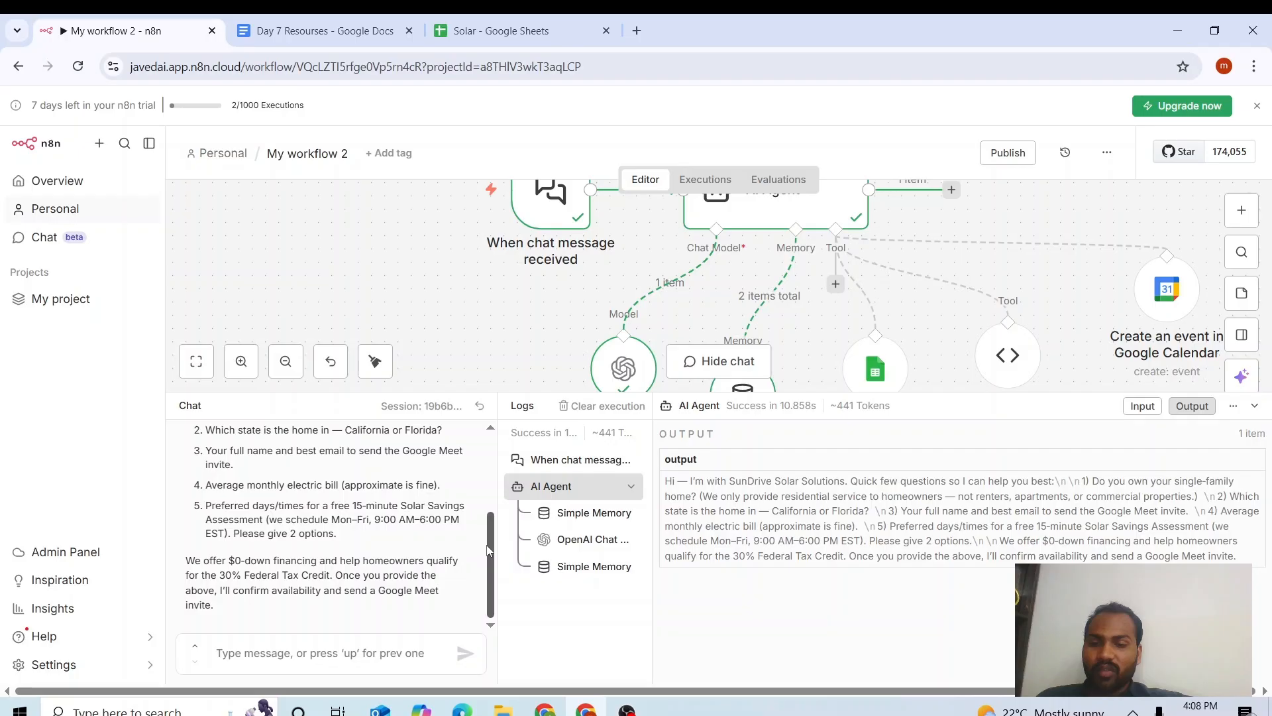
scroll(486, 550, up, 1)
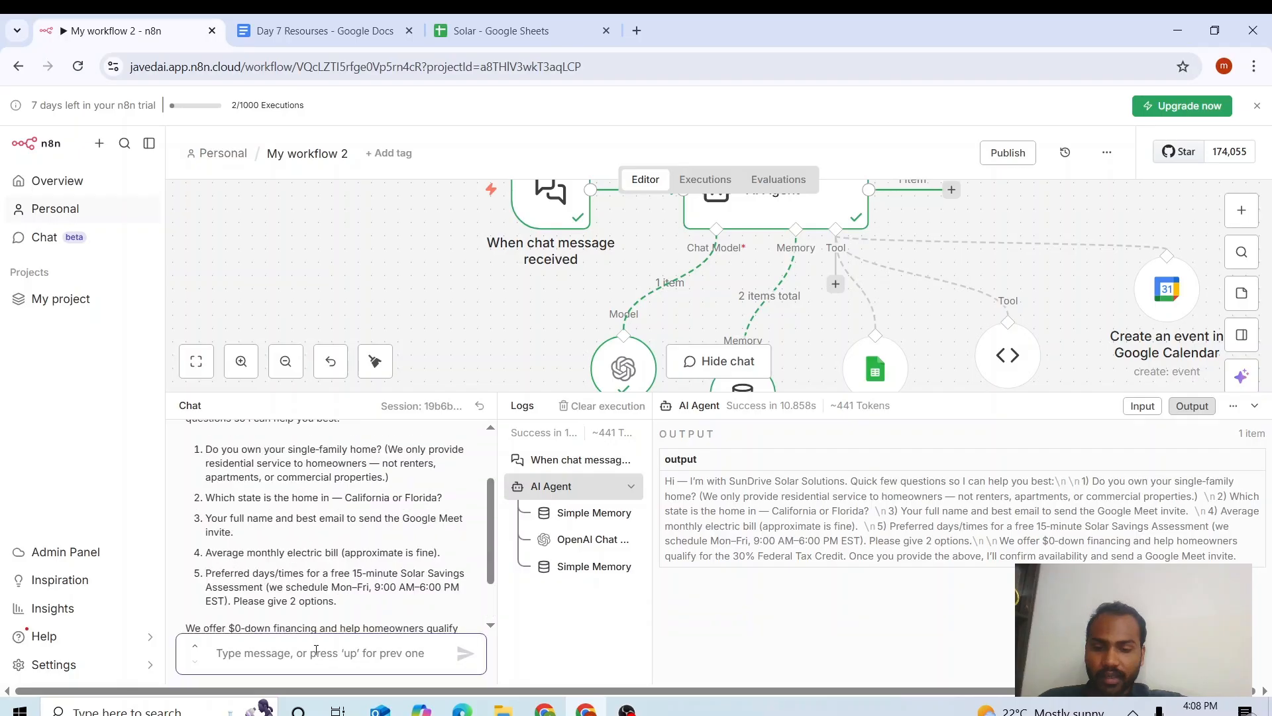
Reply 'yes i have residential home and i am from california' and read the agent's follow-up questions.
text(yes i have residential home and i)
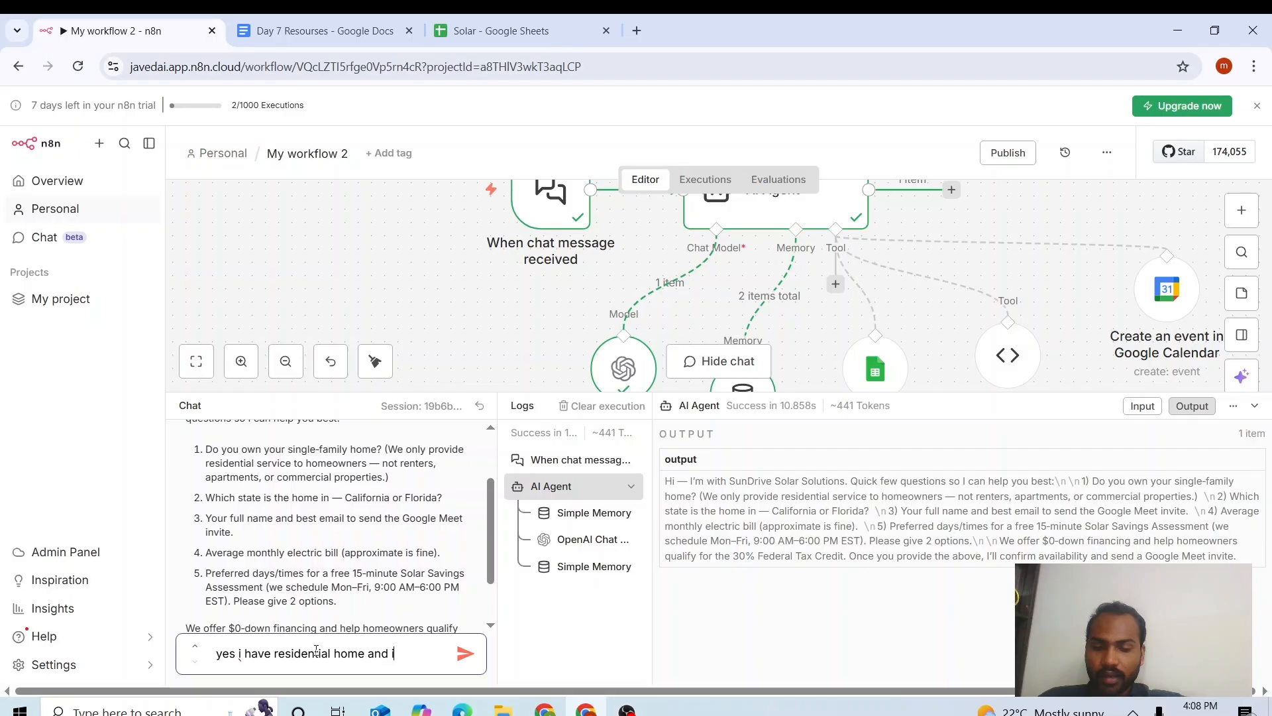
text(am from california)
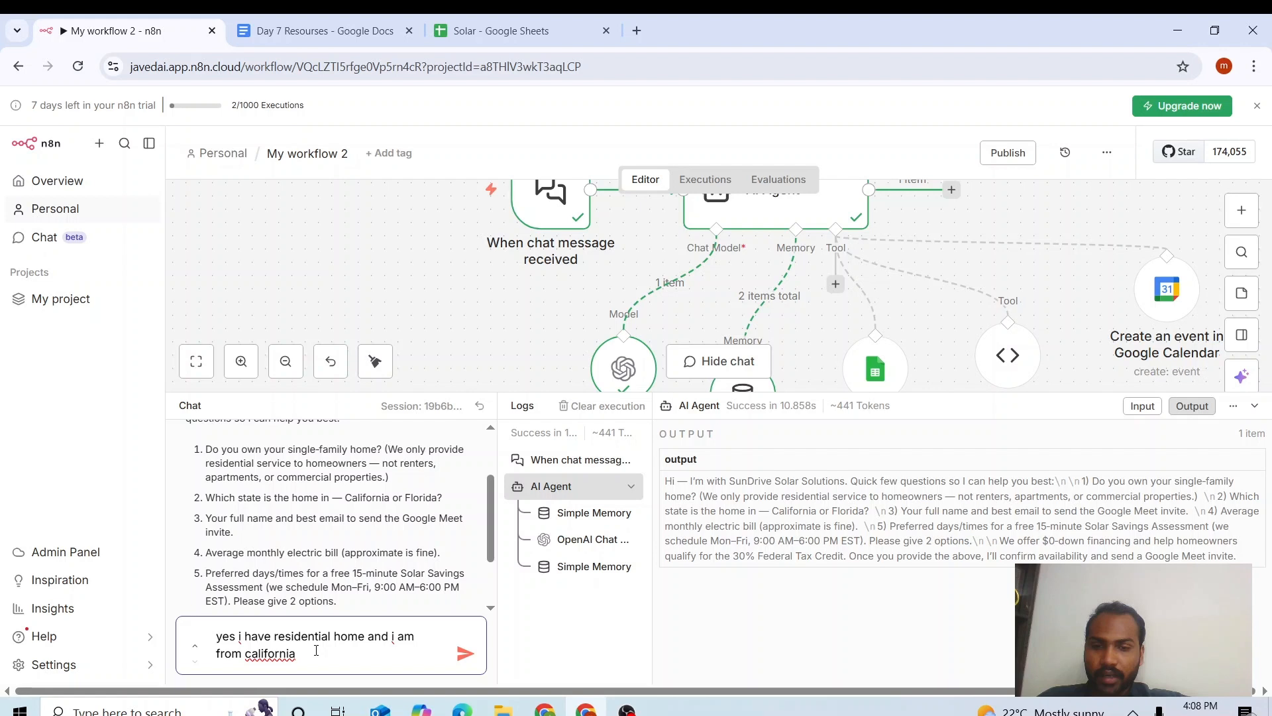
key(Return)
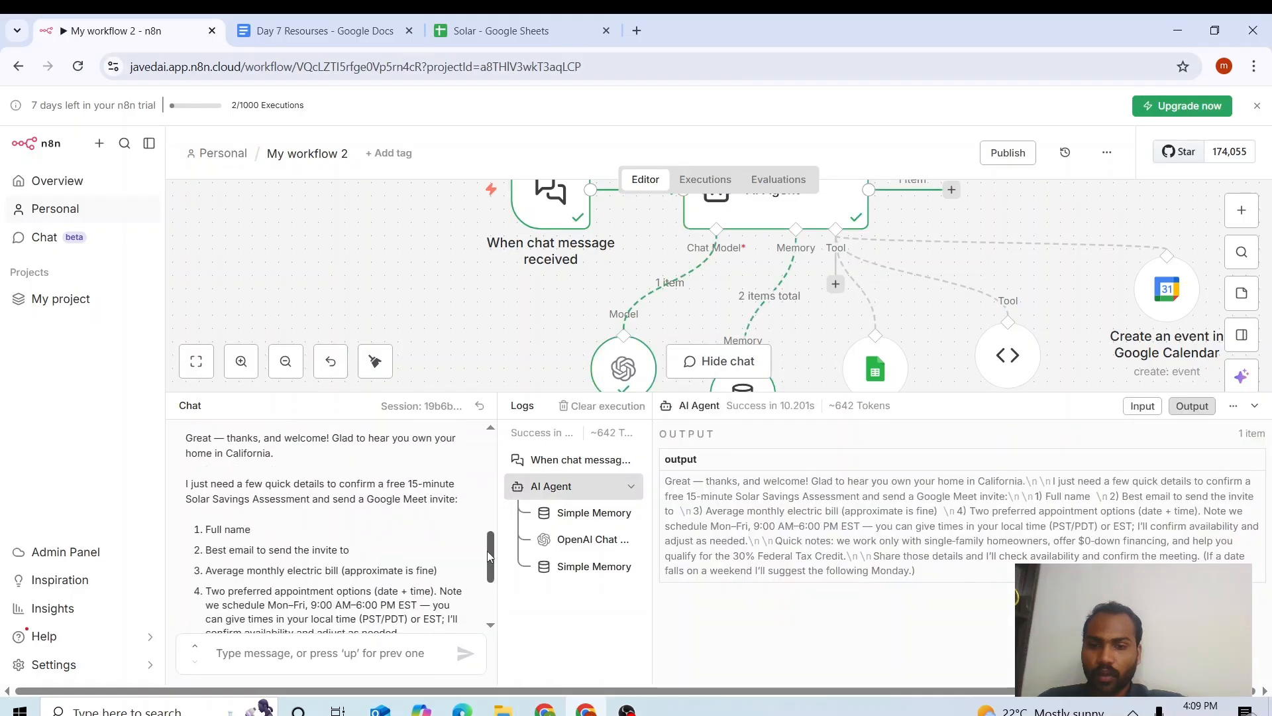
drag(487, 551, 487, 554)
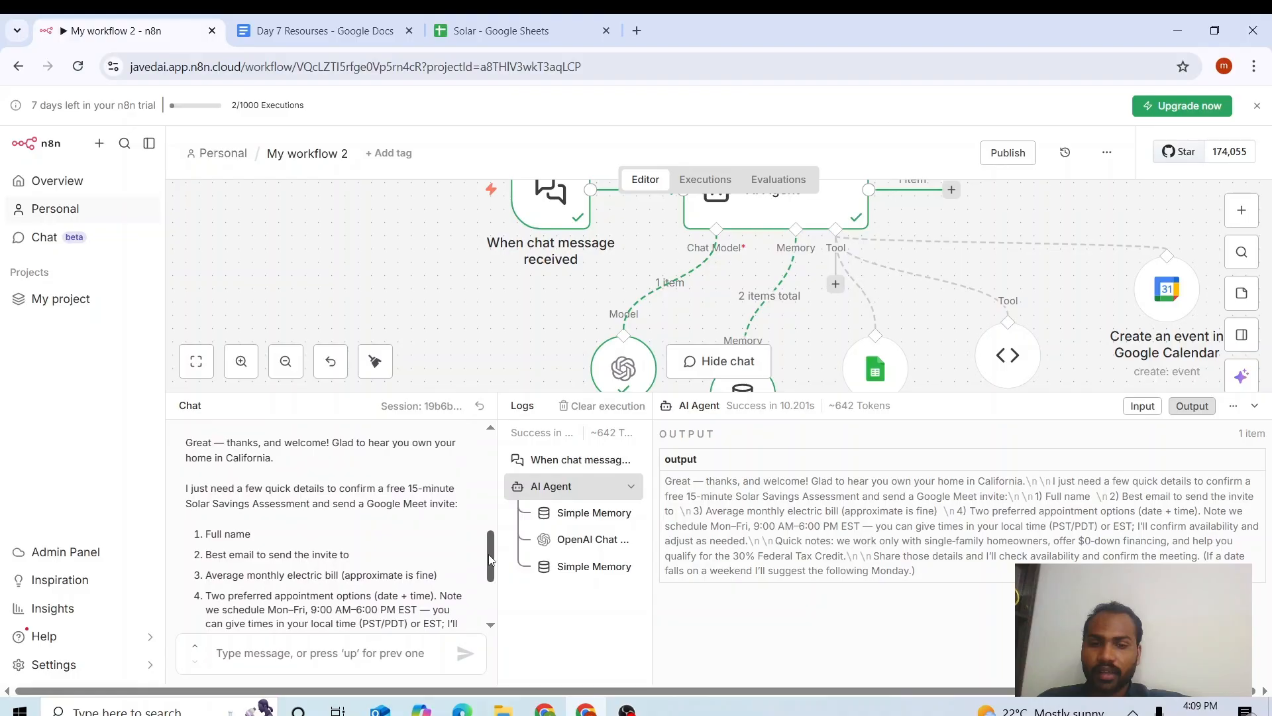
scroll(488, 554, down, 1)
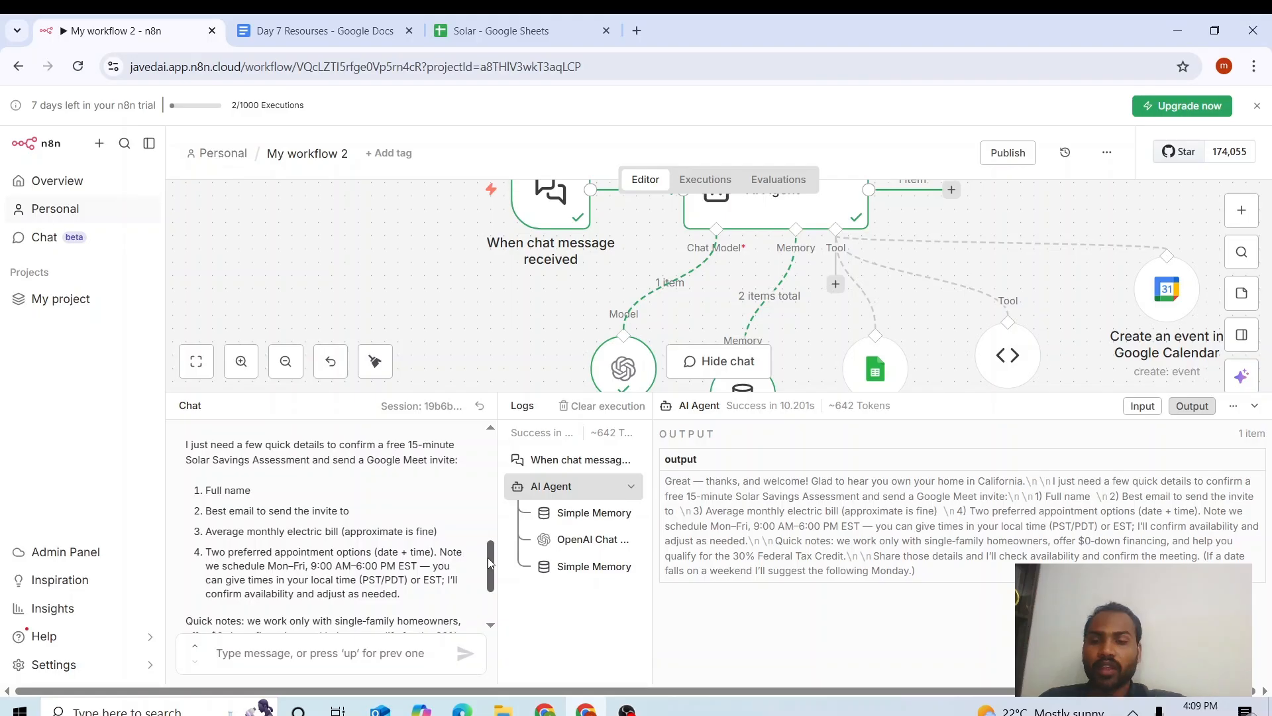
scroll(488, 558, down, 1)
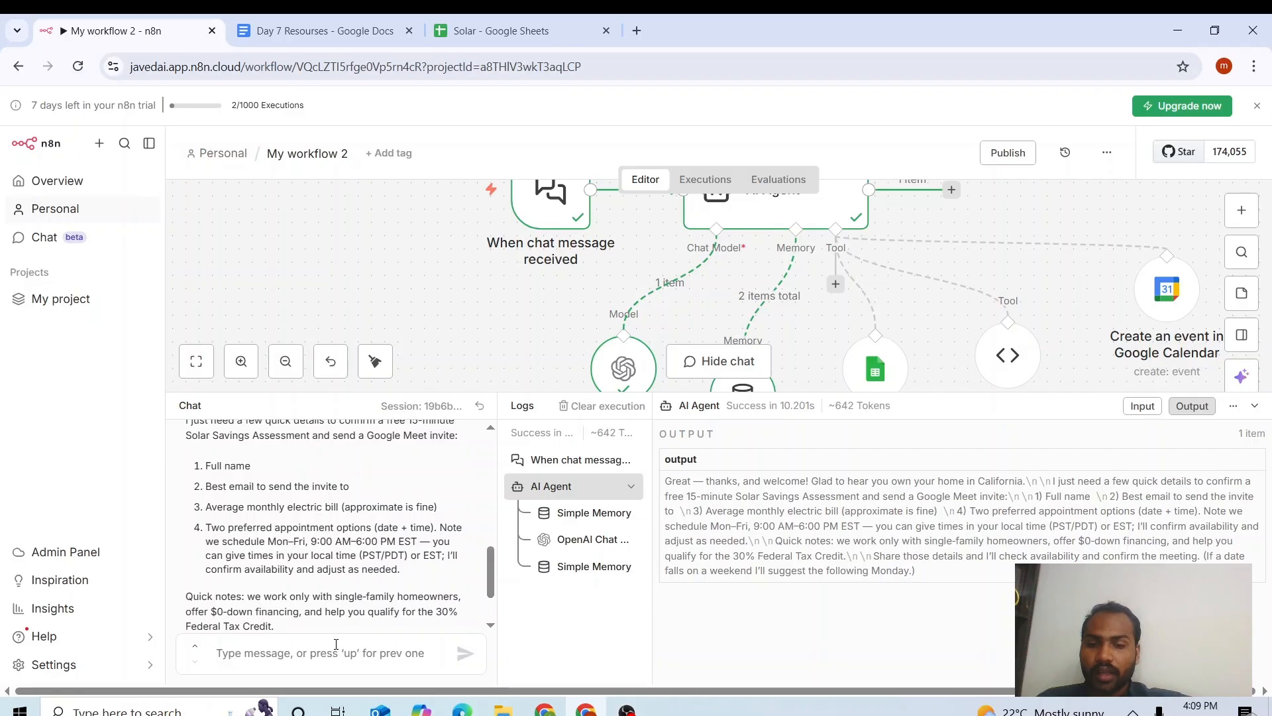
Send the prospect's name, e-mail, a $1000 monthly bill and 'monday at 10:00 AM' on separate lines.
click(336, 644)
text(JAVED)
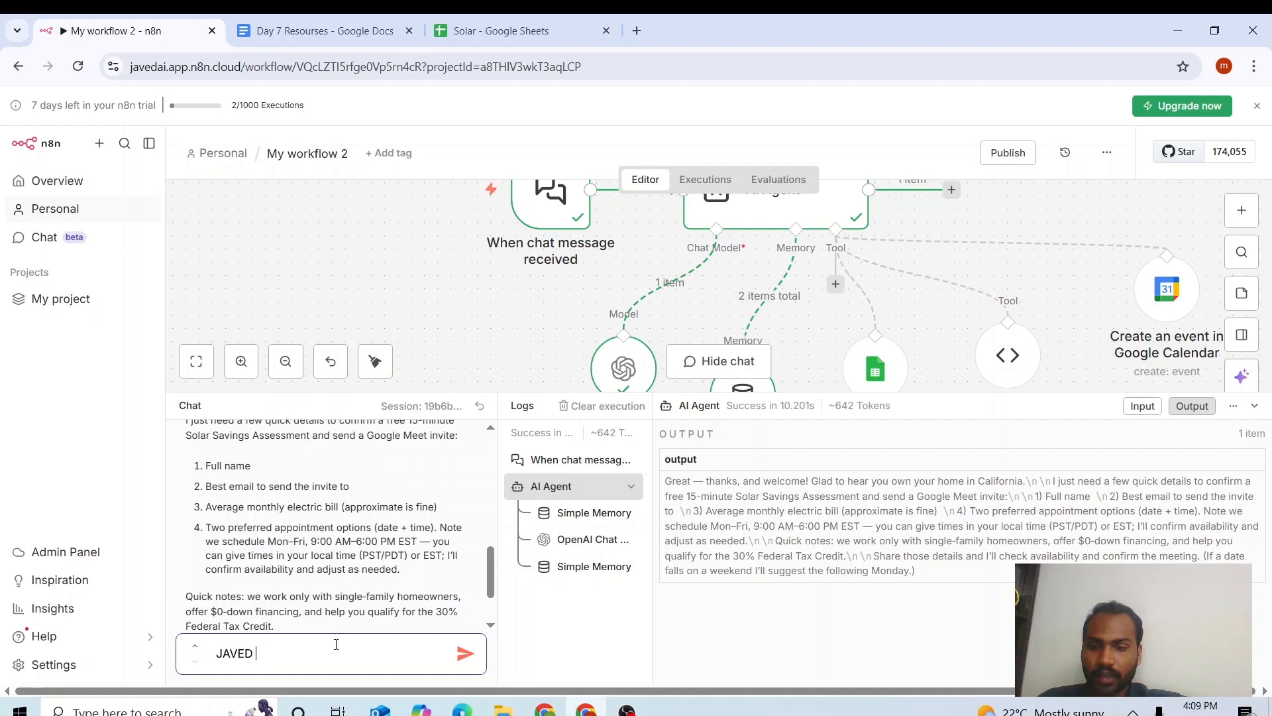
key(shift+Return)
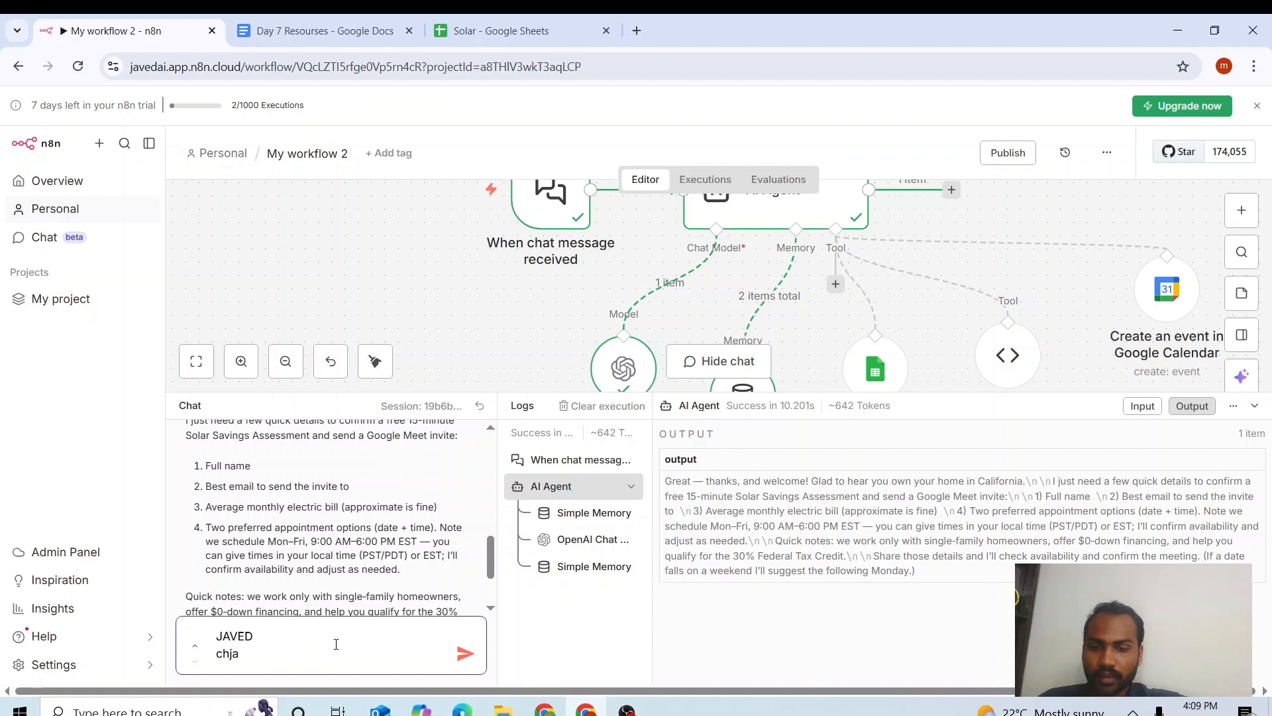
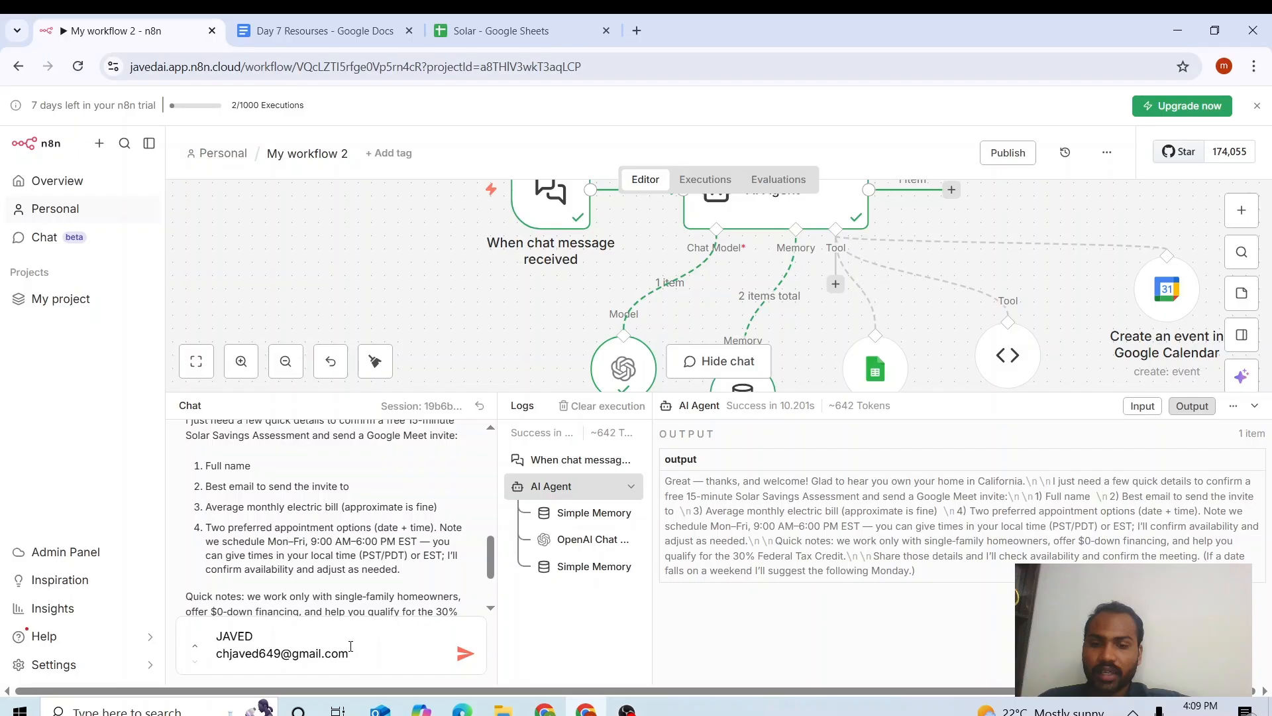
key(shift+Return)
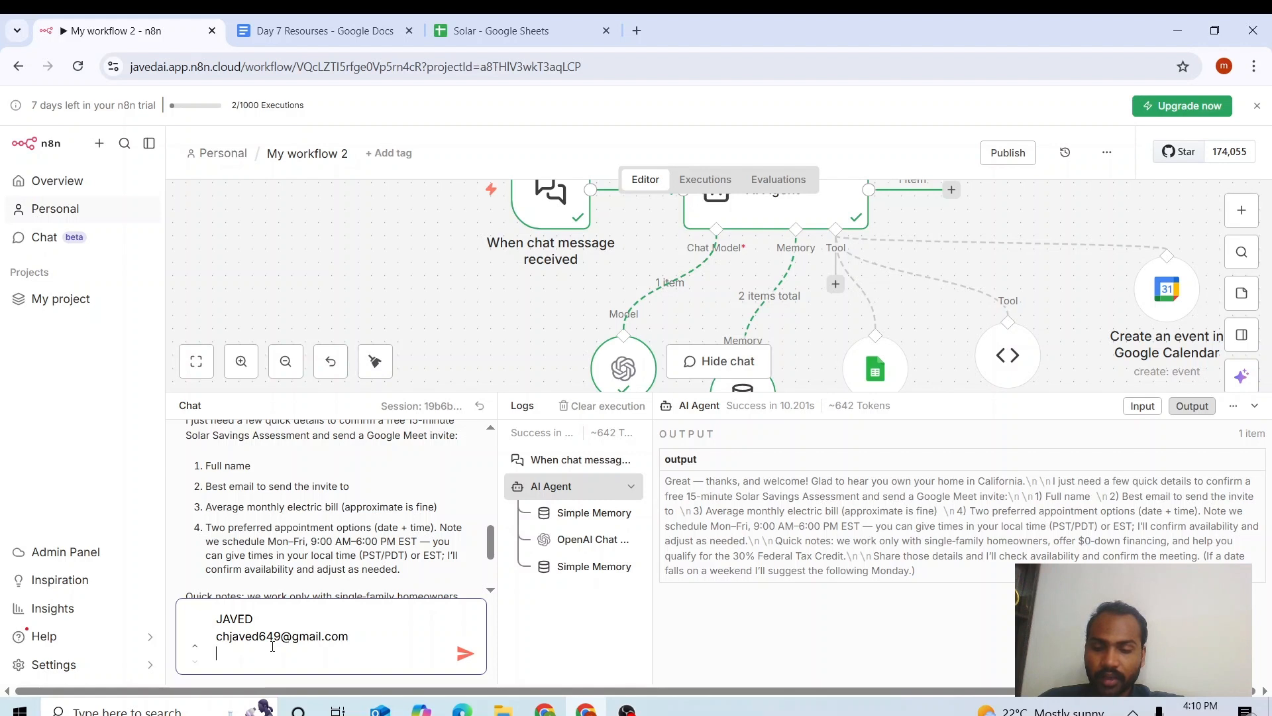
text($1000)
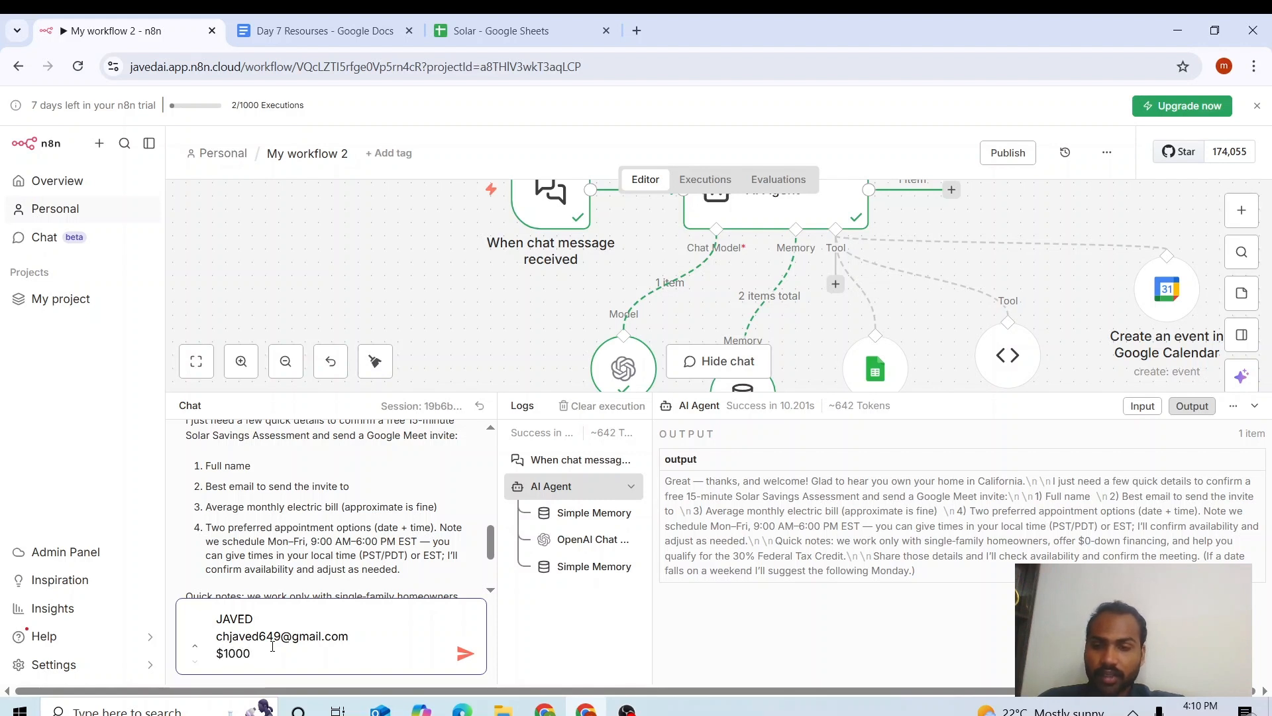
key(shift+Return)
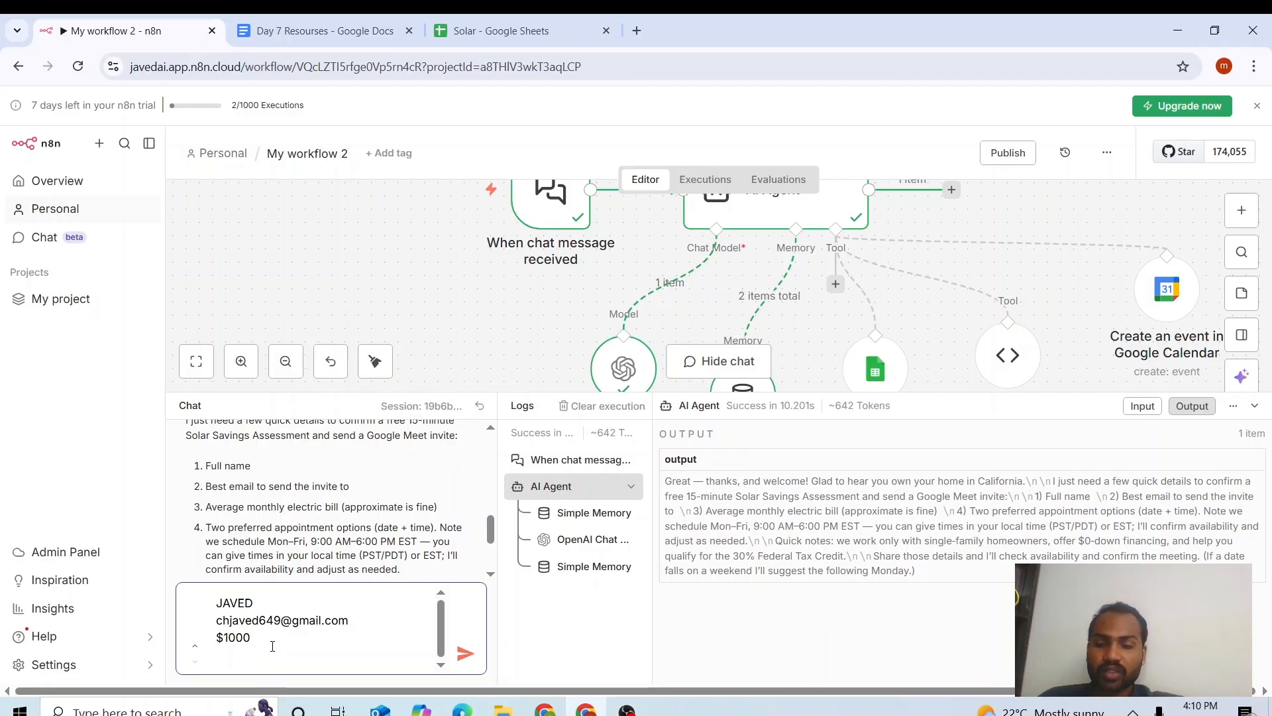
text(monda)
text(y at)
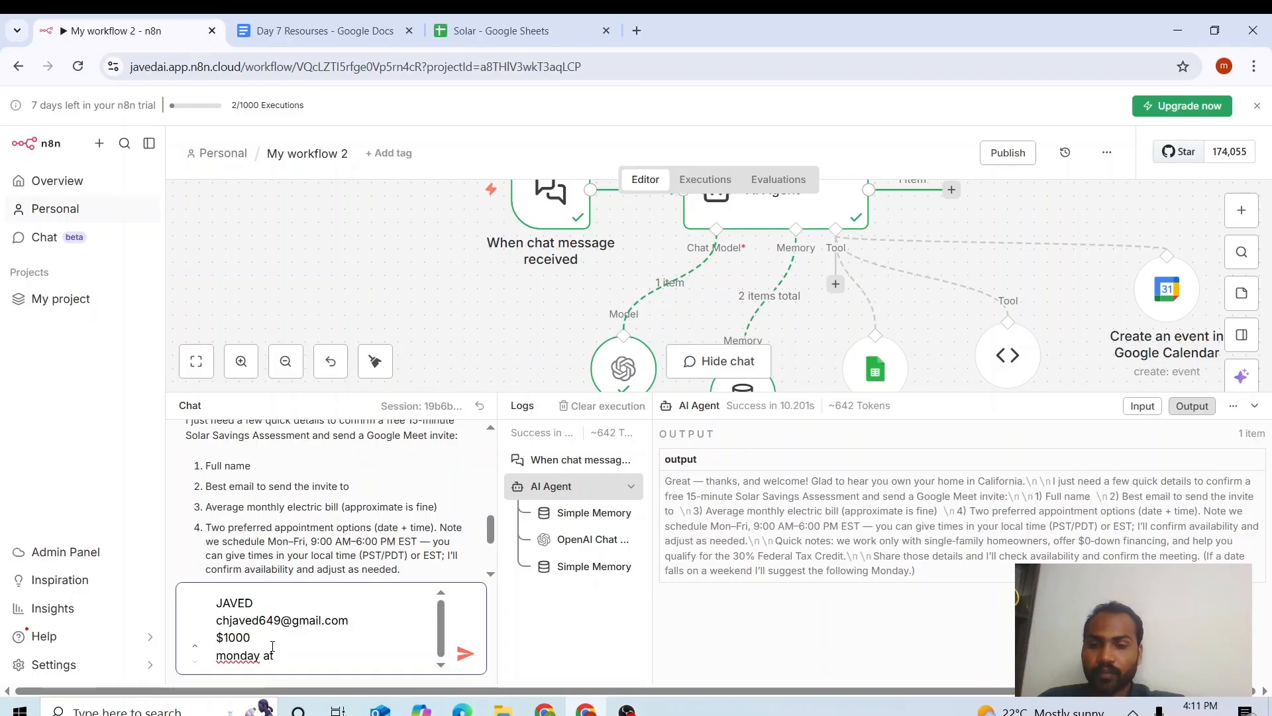
text( 1)
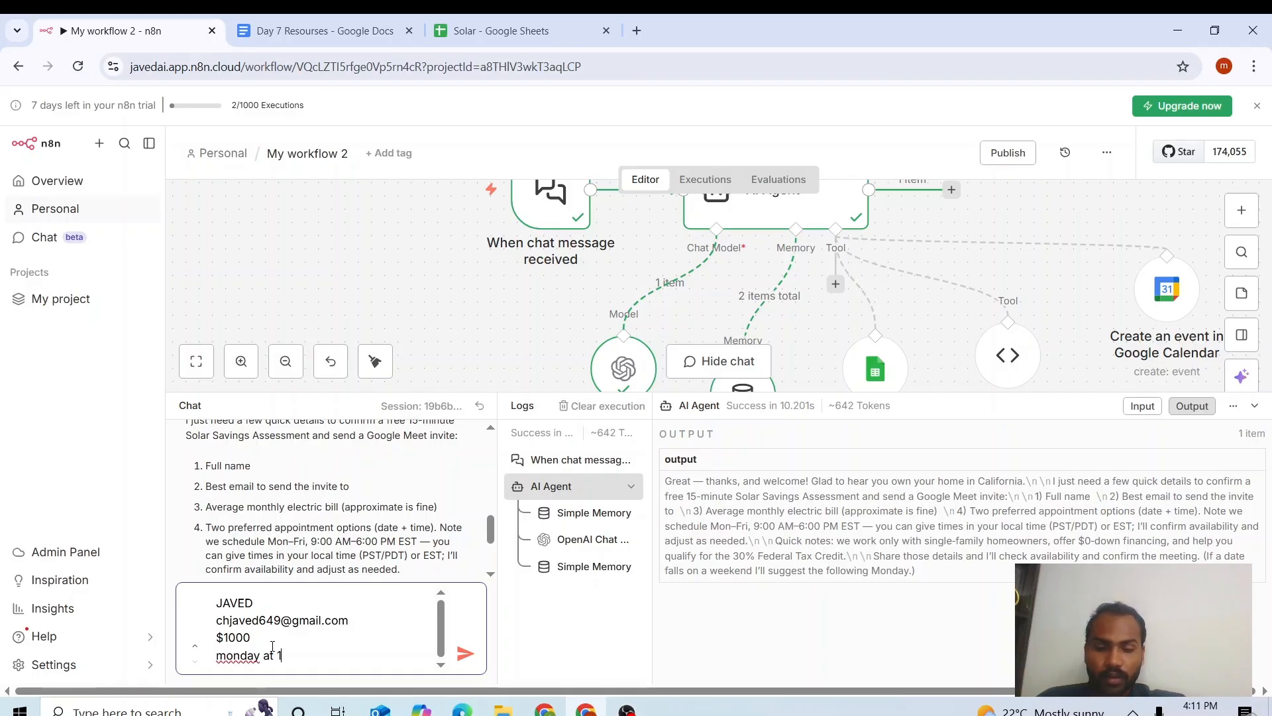
text(0:00 AM)
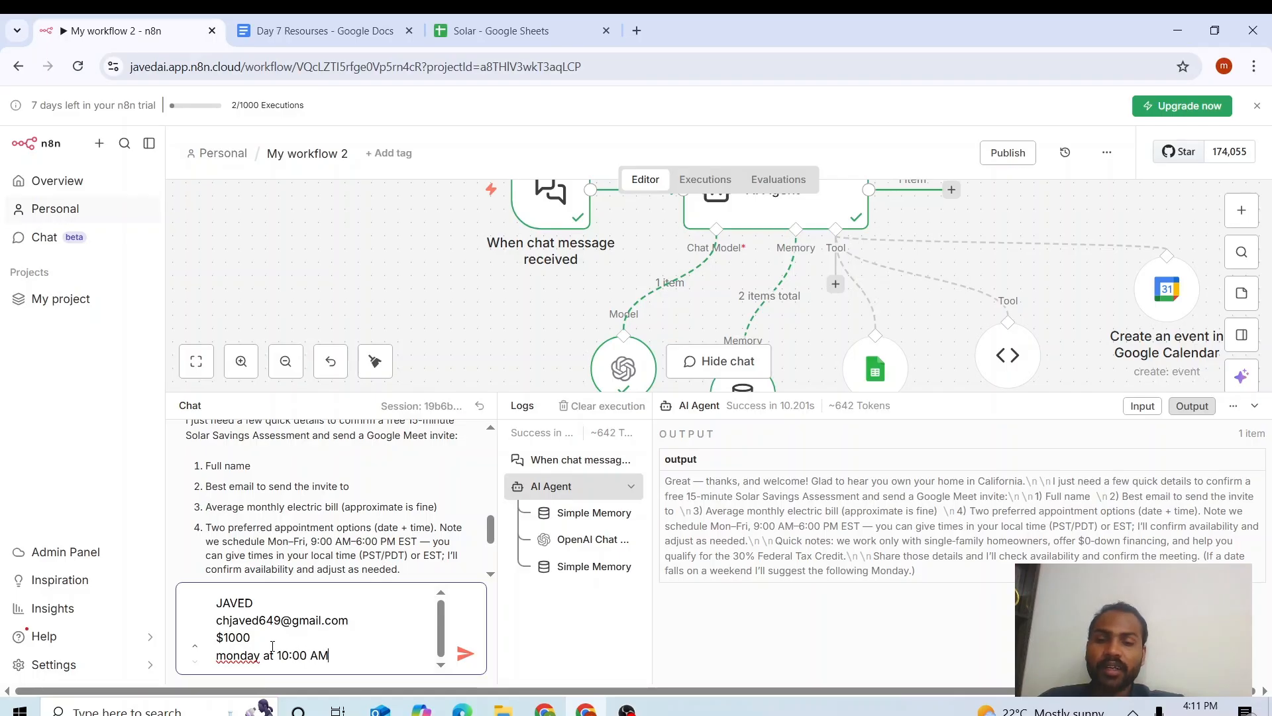
key(Return)
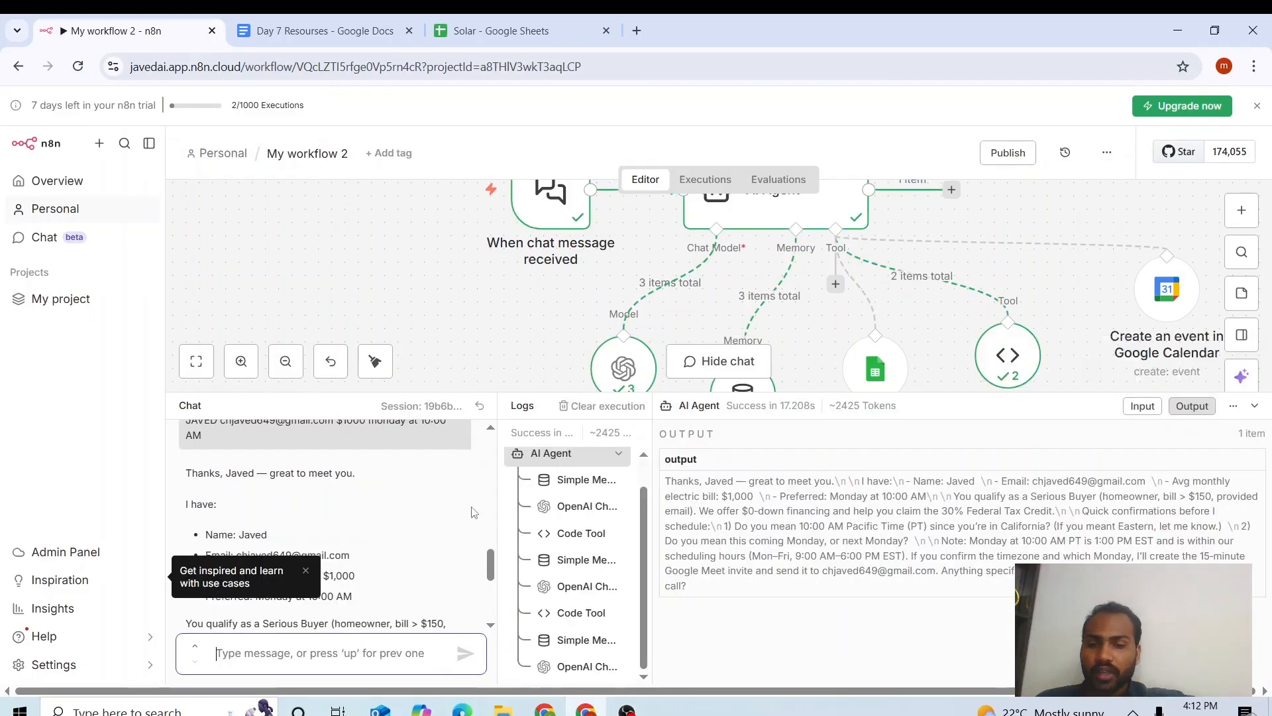
drag(489, 553, 489, 554)
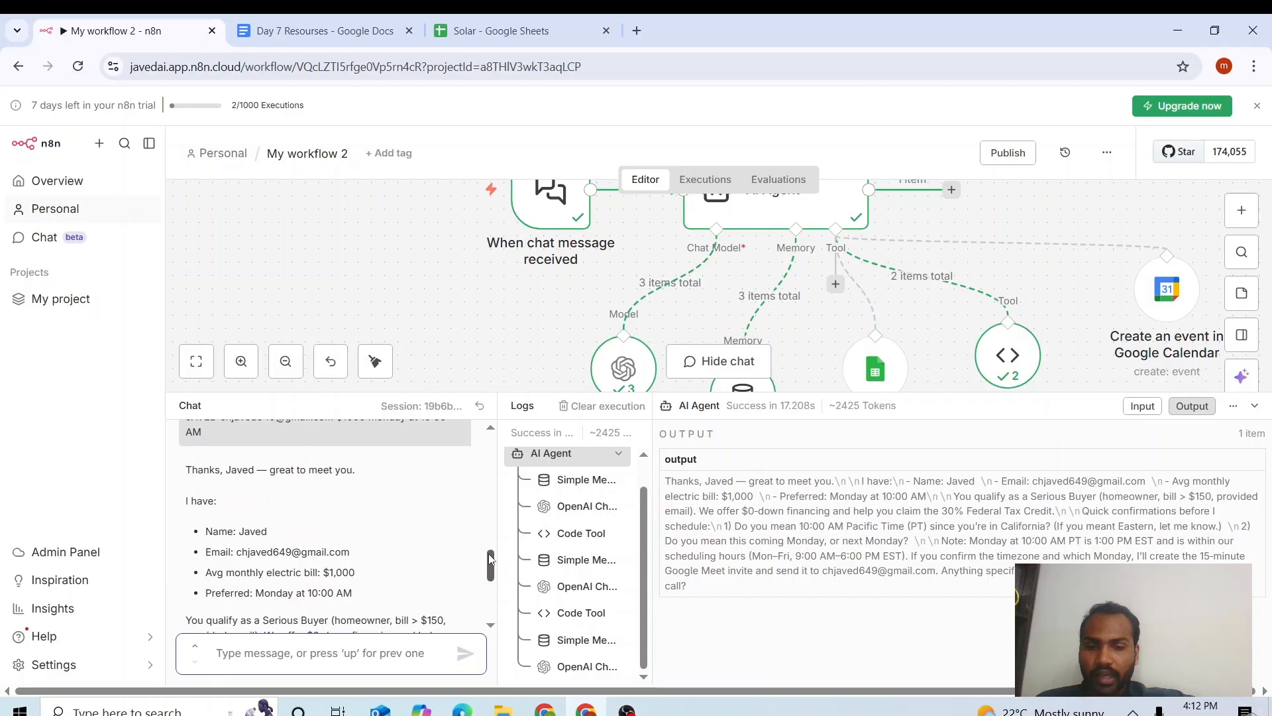
drag(490, 559, 490, 580)
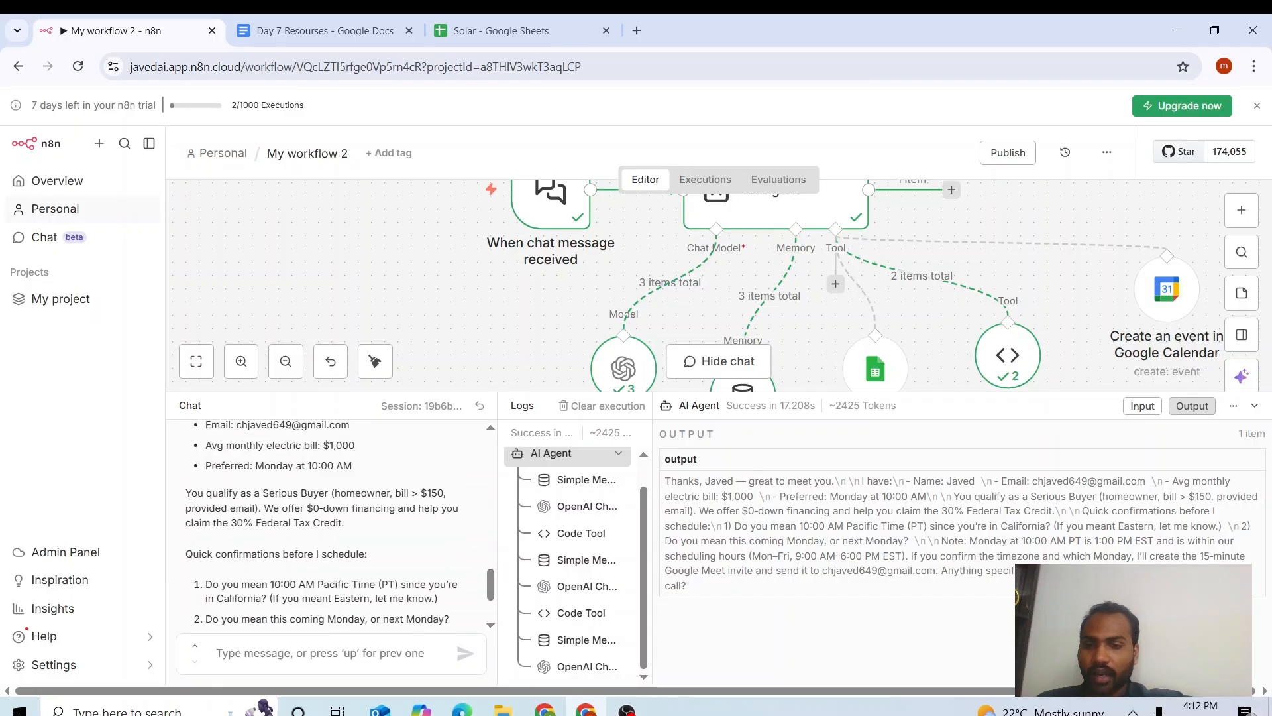
drag(335, 494, 396, 487)
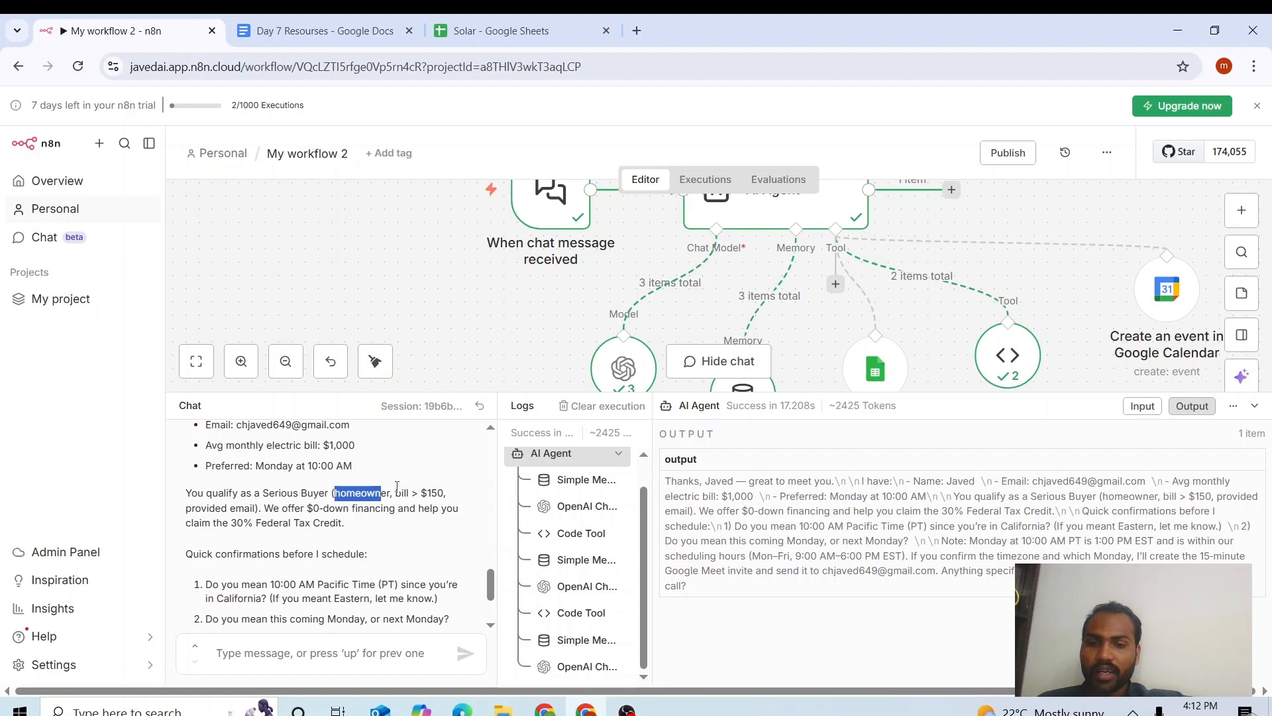
click(397, 487)
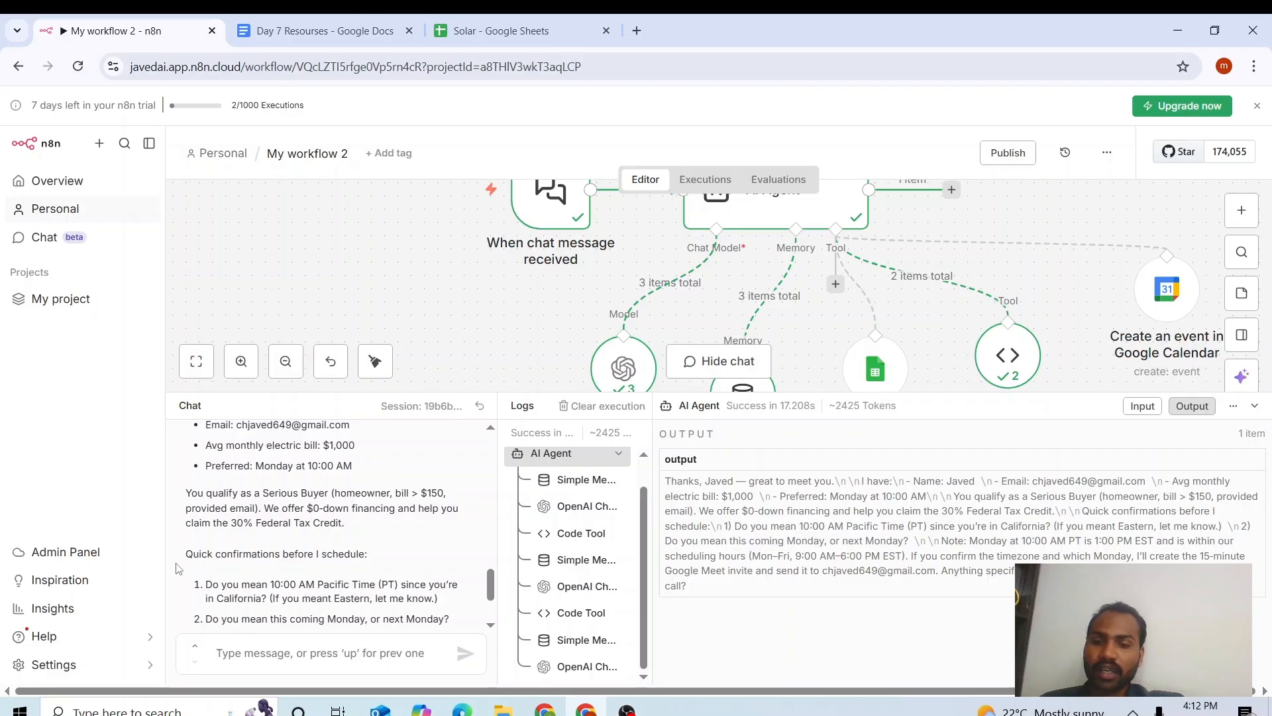
drag(182, 560, 342, 557)
click(388, 566)
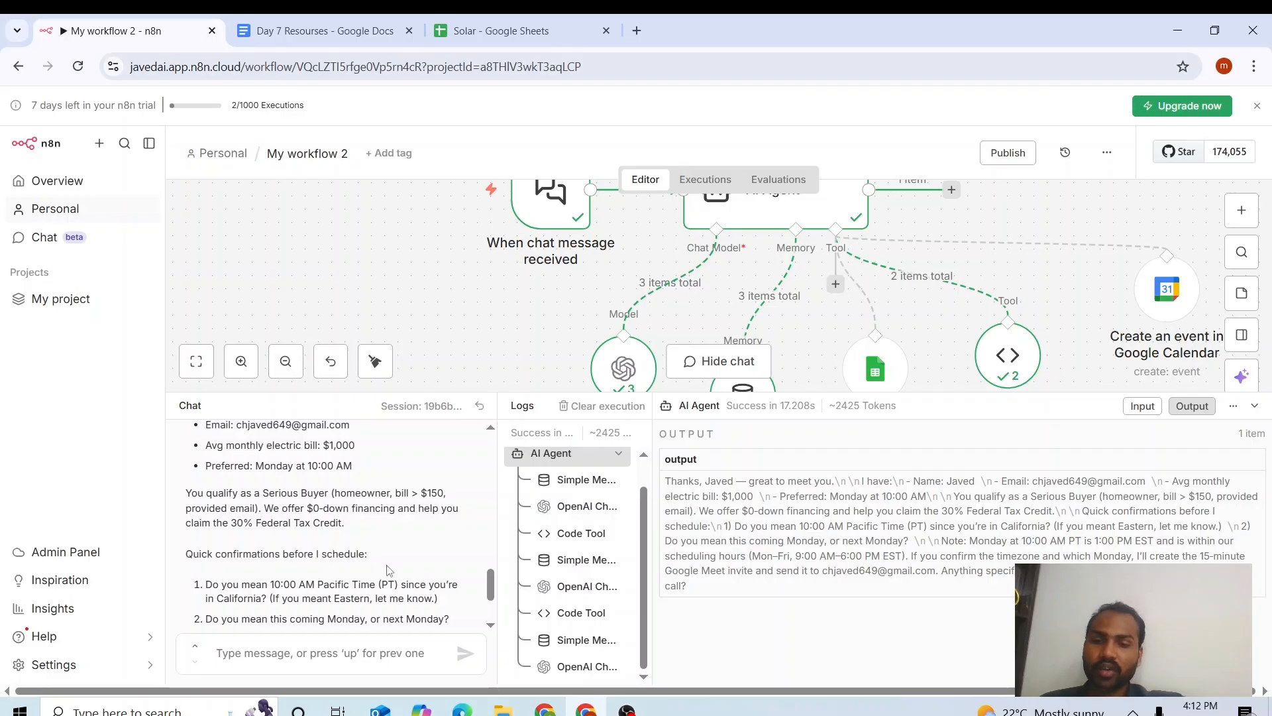
scroll(489, 580, down, 2)
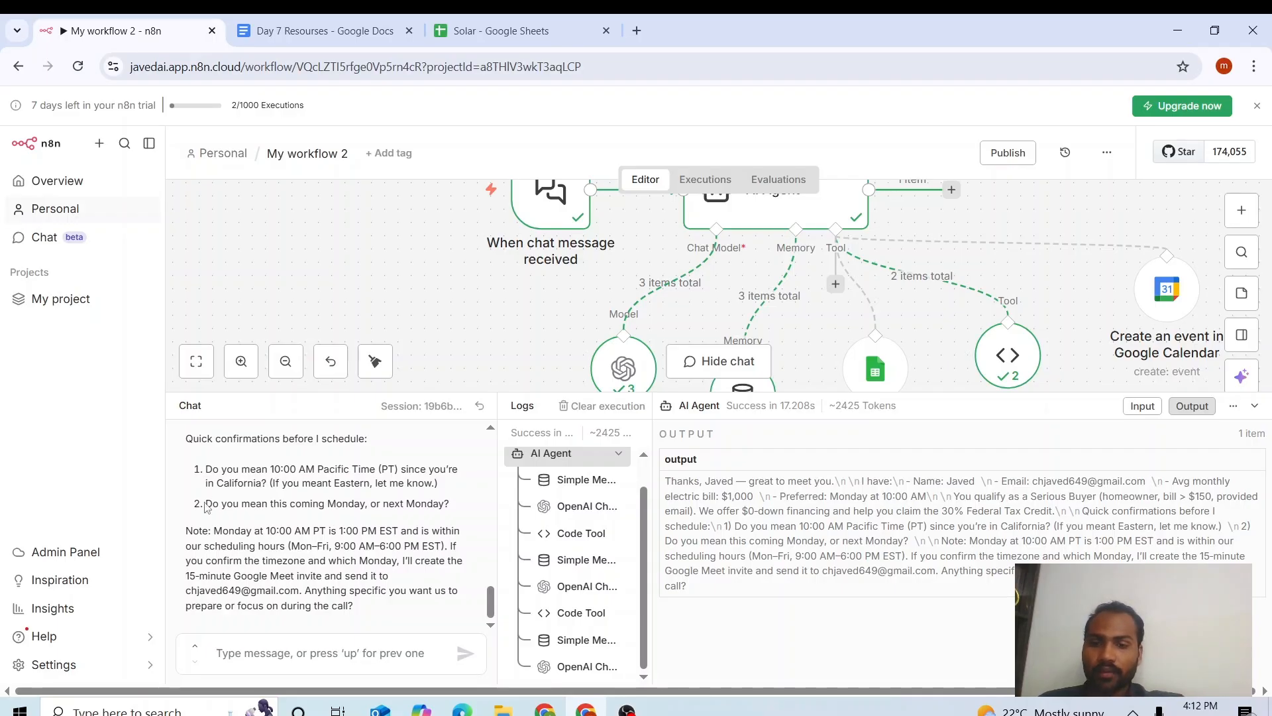
drag(206, 469, 437, 484)
click(413, 487)
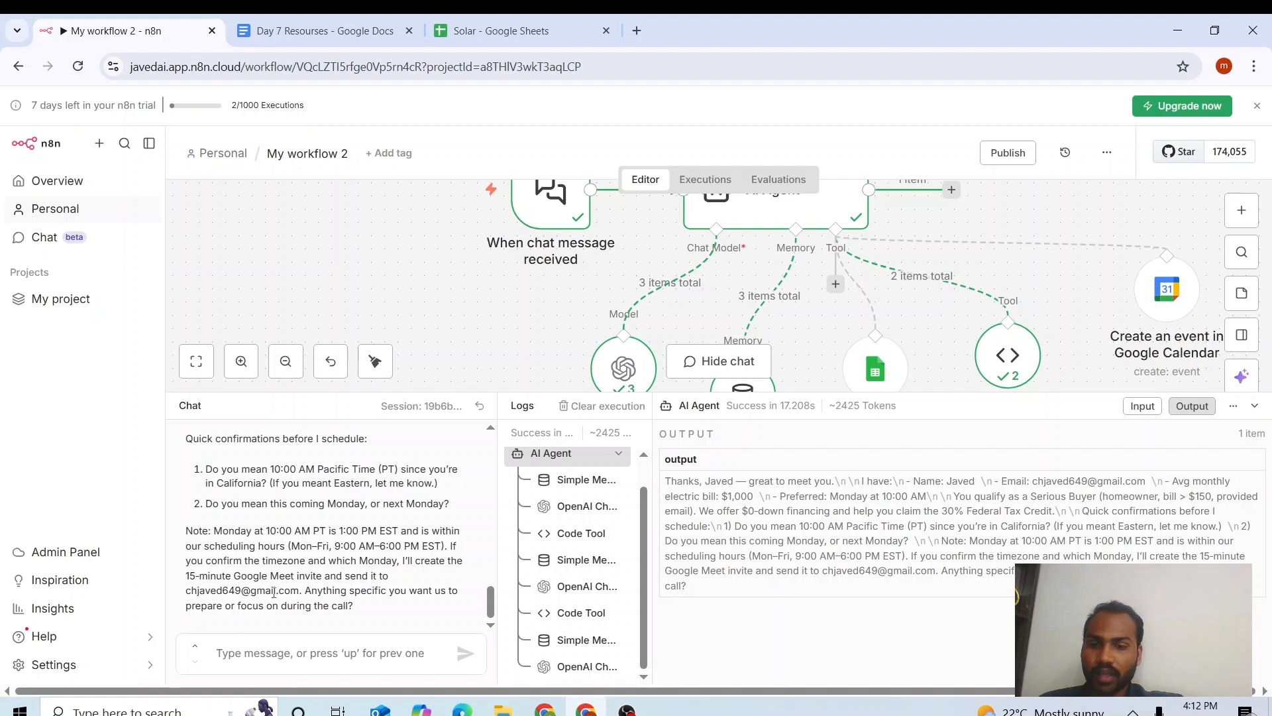
Confirm the appointment by replying 'yes this monday' to the agent.
click(286, 640)
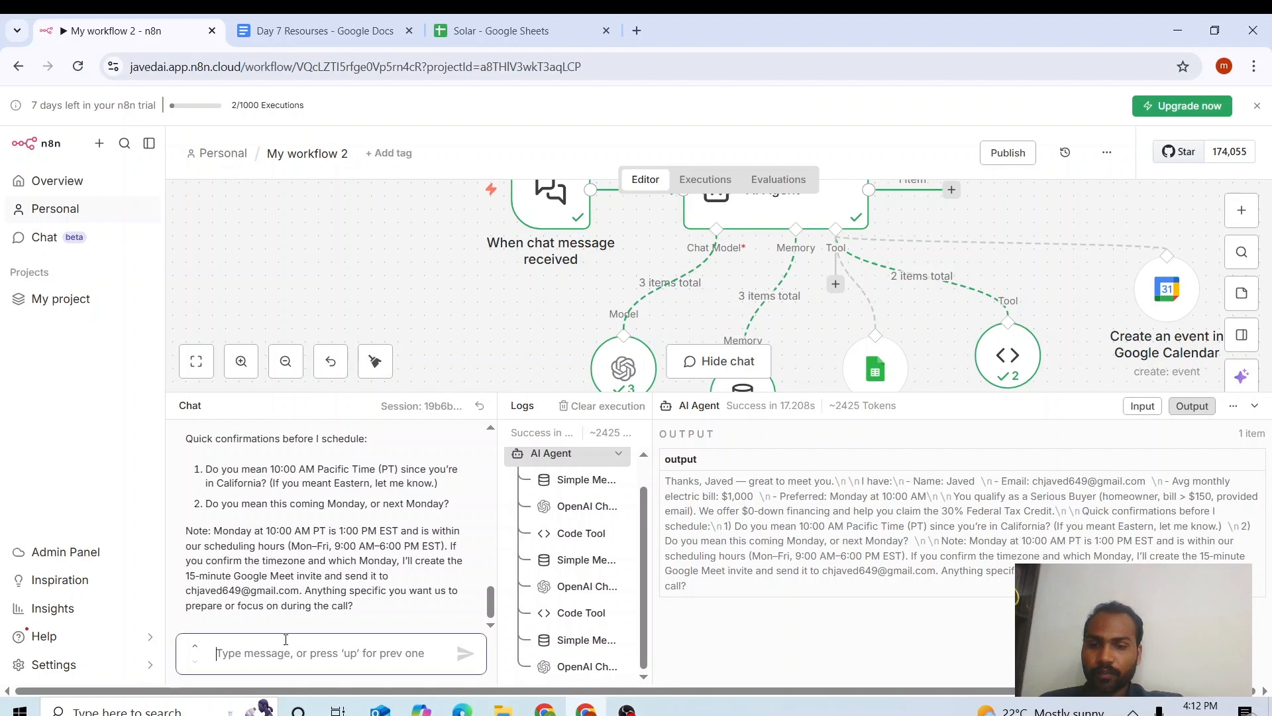
text(so)
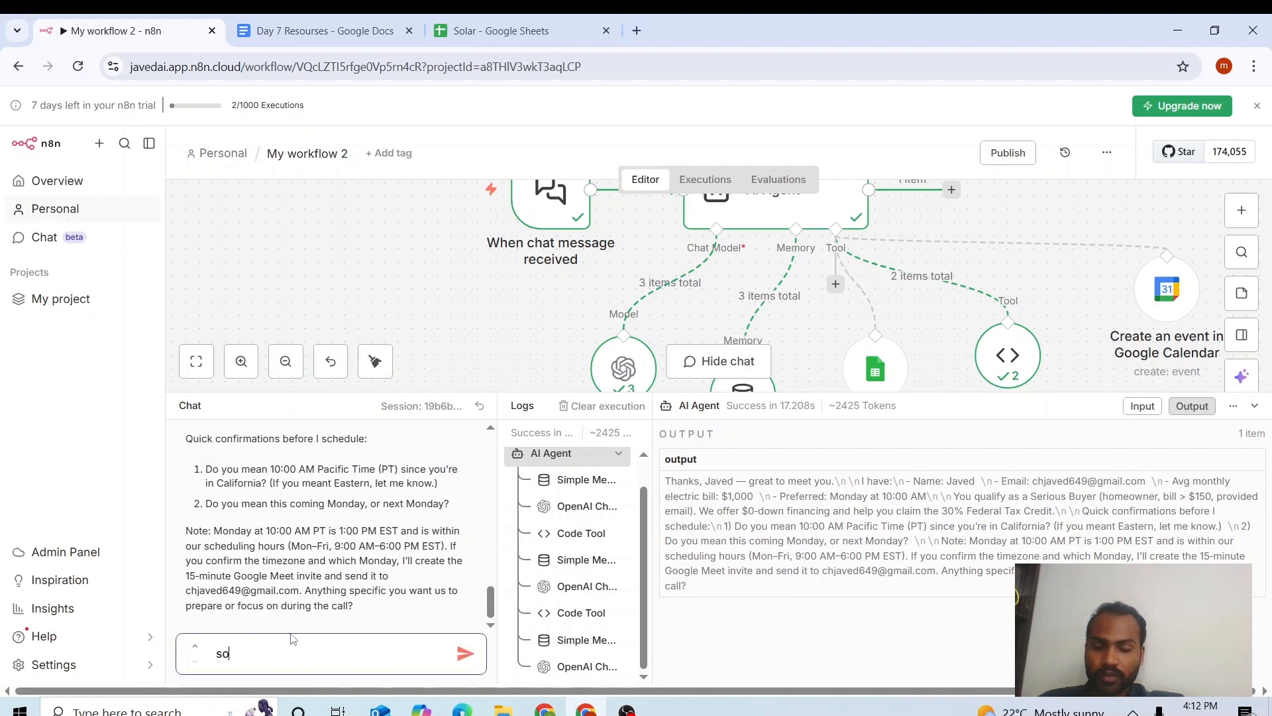
key(BackSpace)
key(BackSpace)
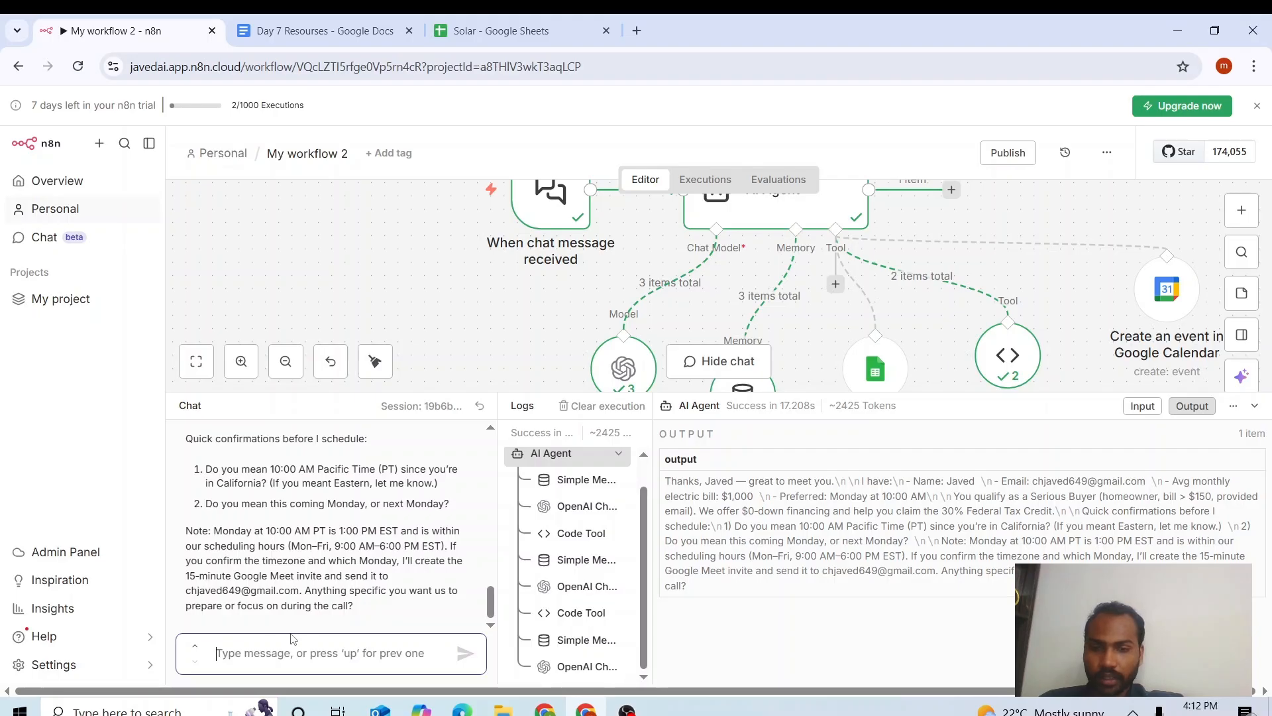
text(yes this monday)
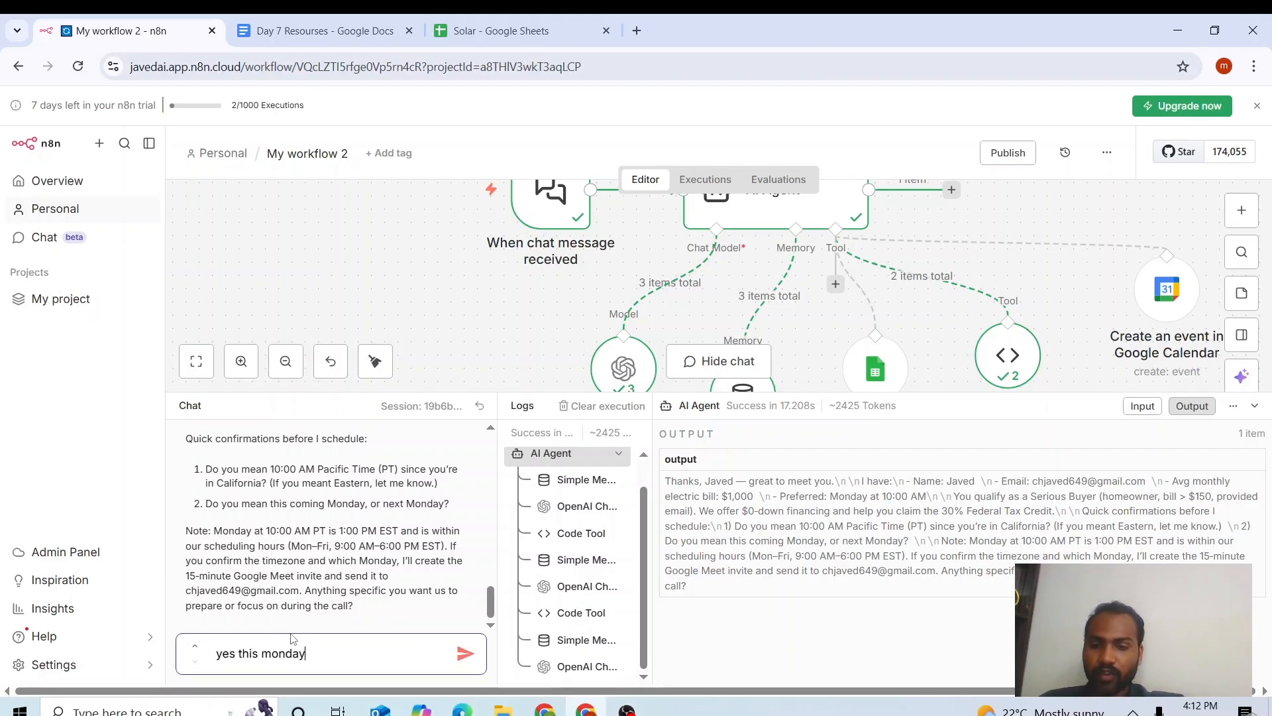
key(Return)
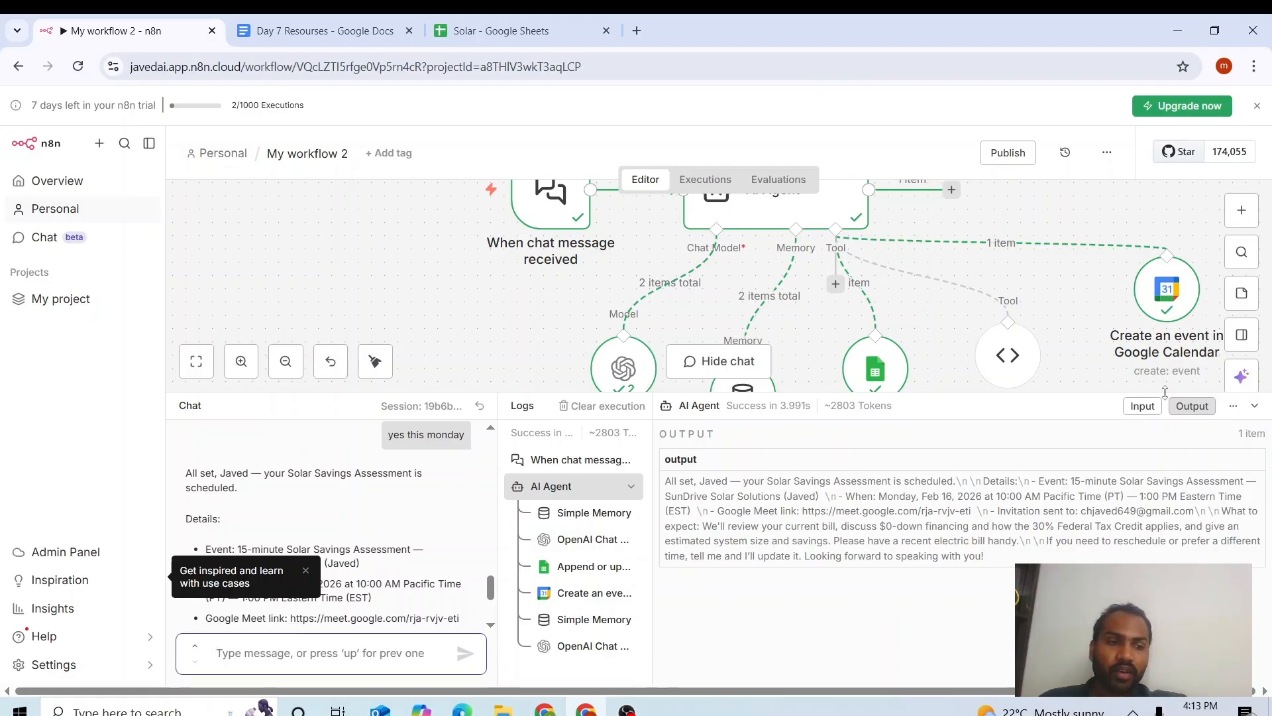
Review the booking confirmation and Google Meet link in the reply, then collapse the chat panel.
scroll(491, 591, down, 1)
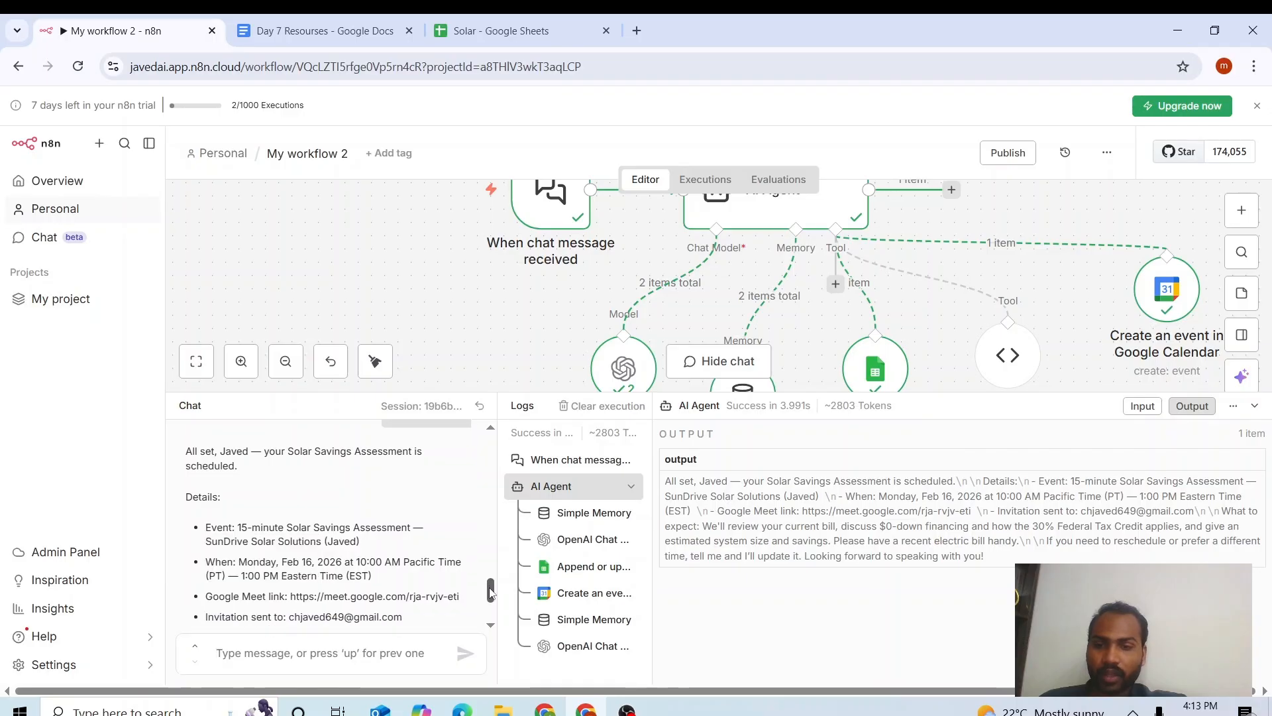
drag(489, 588, 491, 589)
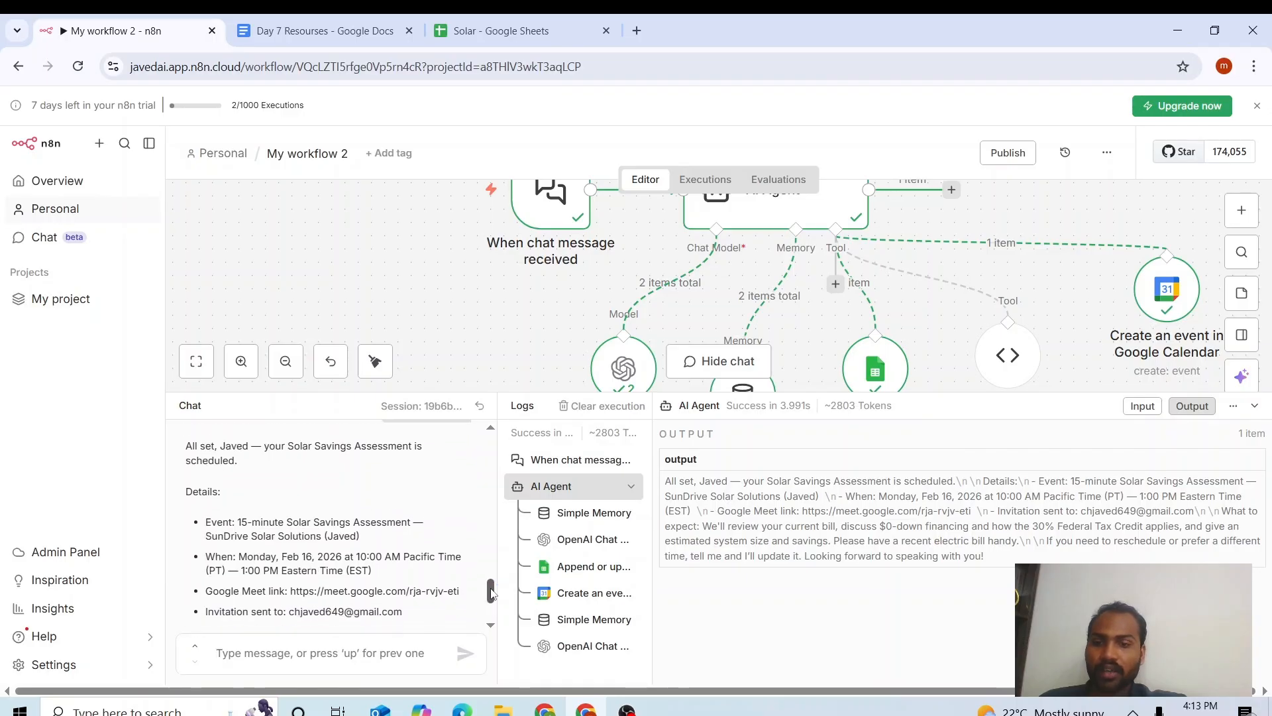
drag(187, 443, 406, 577)
click(407, 577)
scroll(494, 590, down, 4)
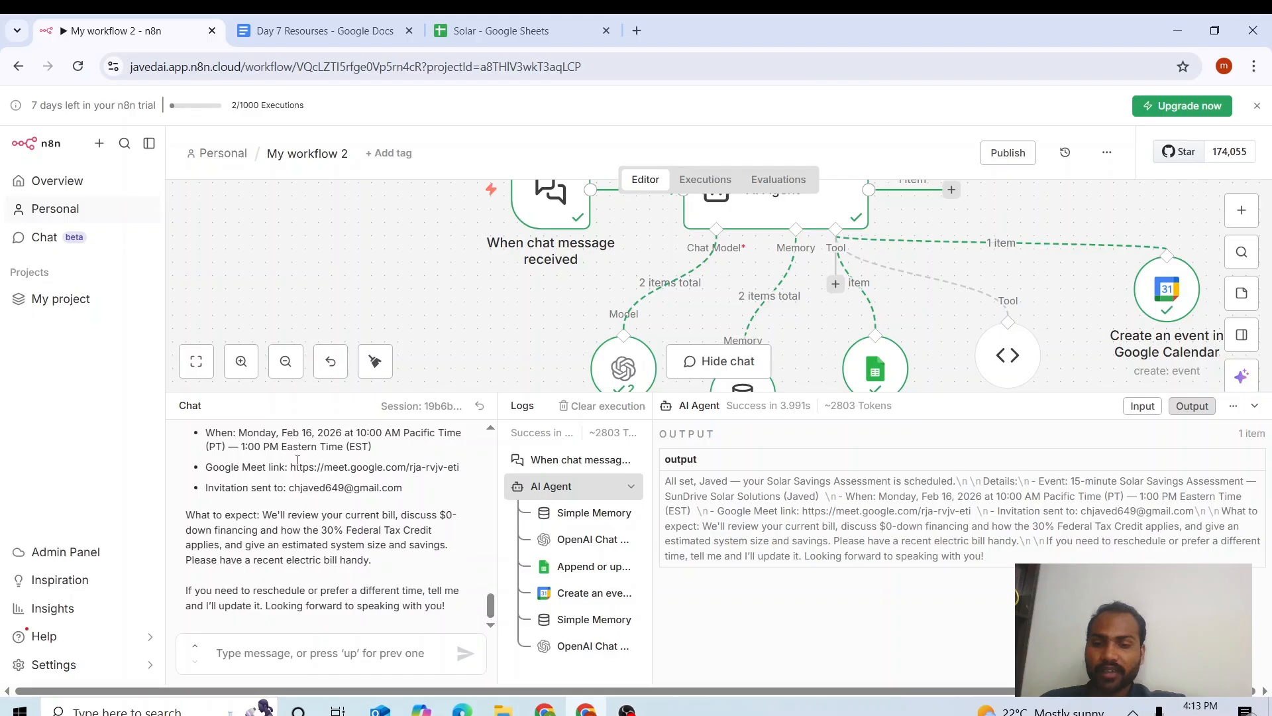
drag(291, 466, 447, 467)
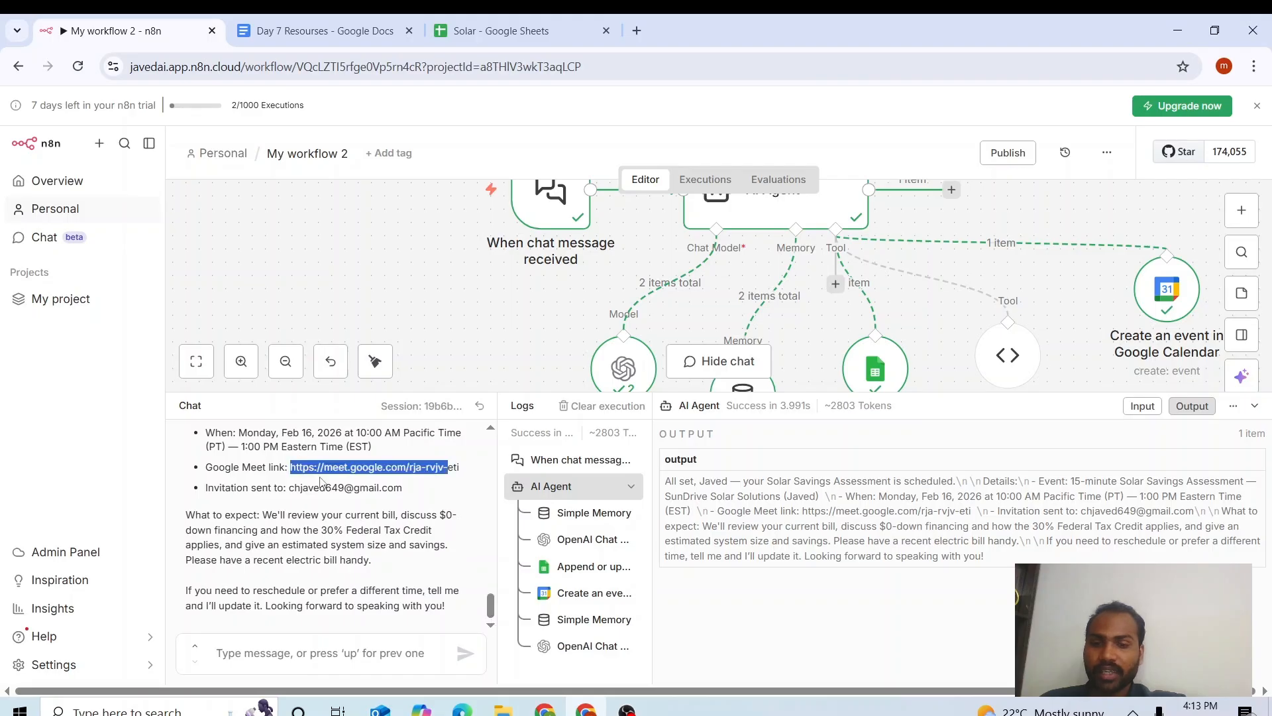
click(288, 489)
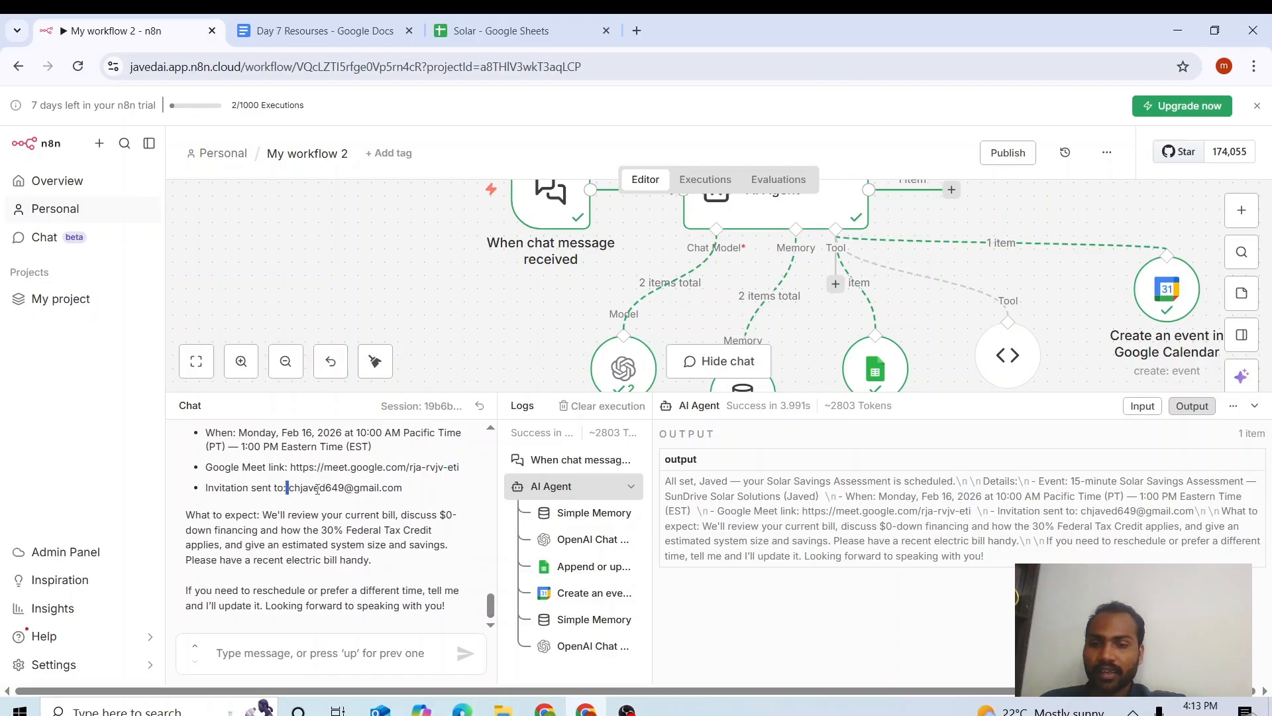
click(185, 528)
click(1260, 411)
Inspect the created event's id in the Google Calendar node output, then close the node details.
drag(1068, 302, 979, 287)
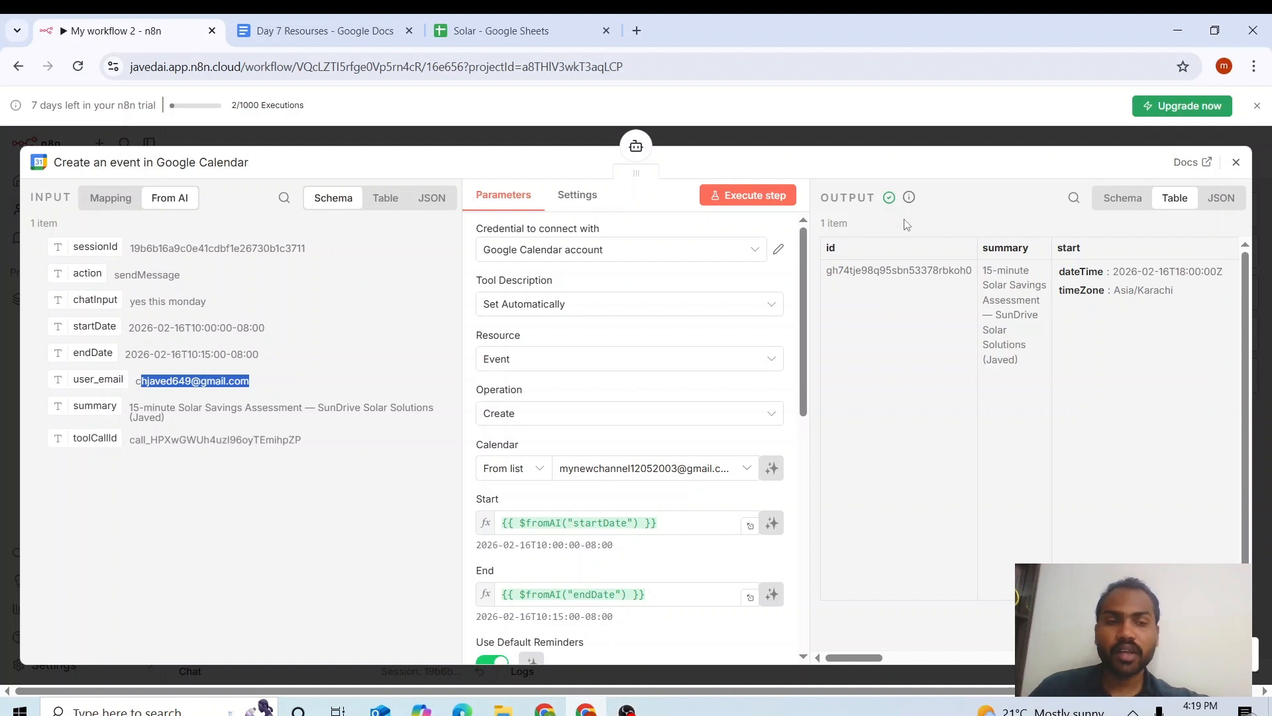
drag(826, 270, 984, 269)
click(985, 269)
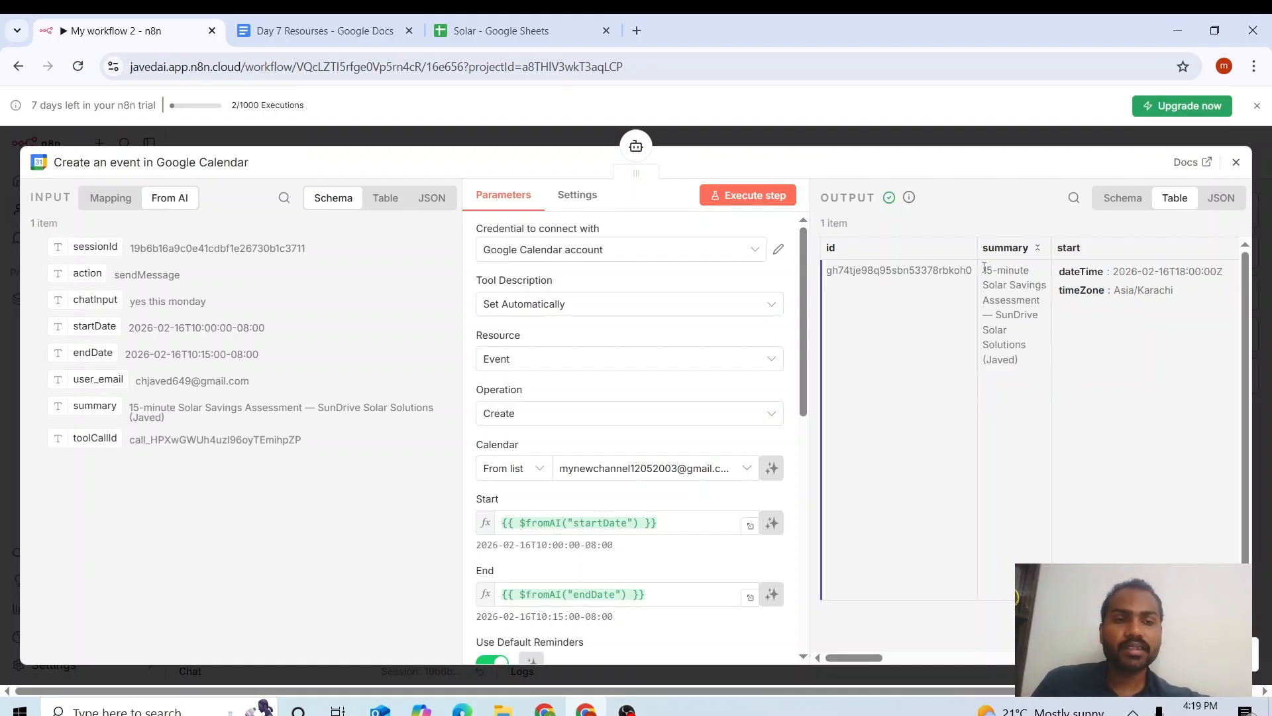
click(1236, 161)
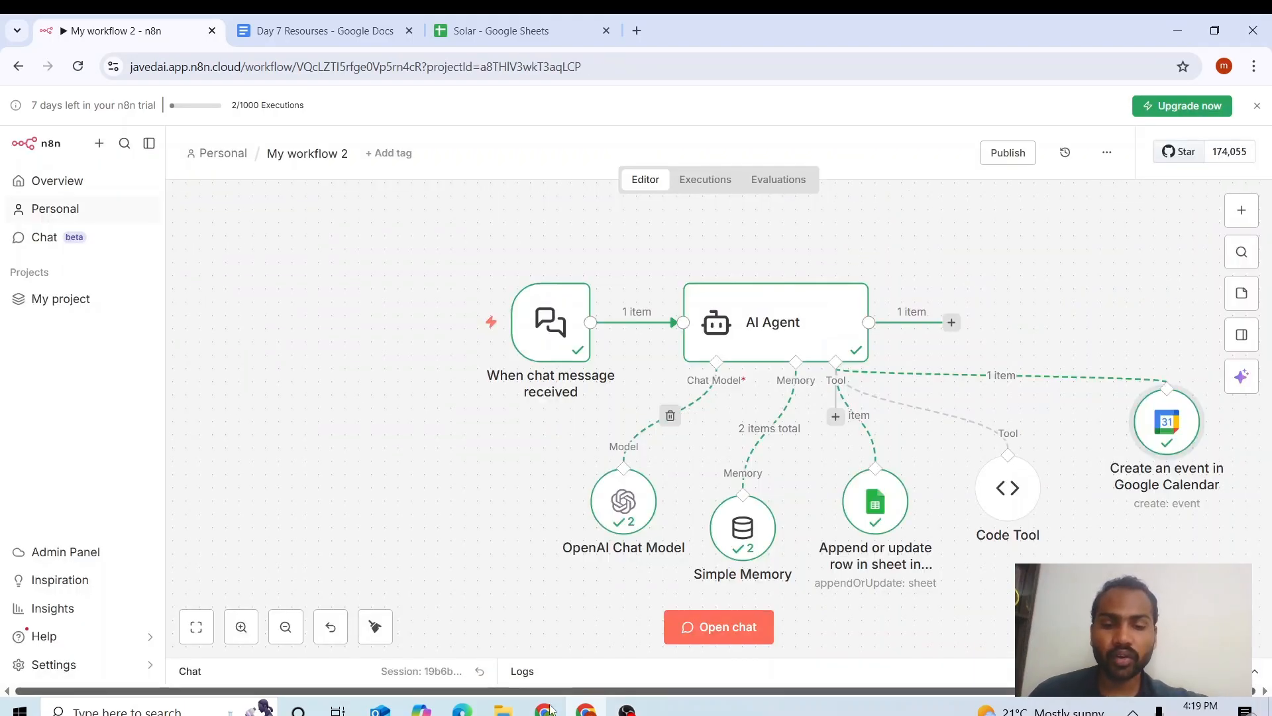
click(544, 709)
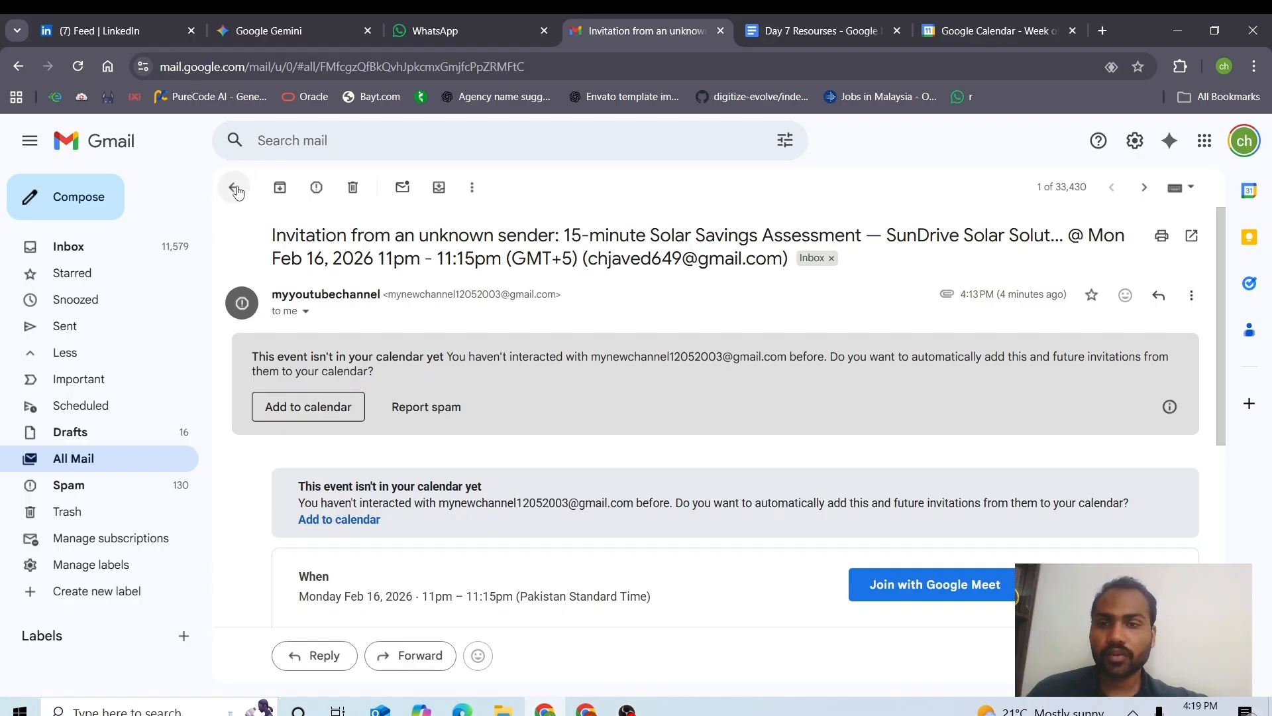
Check the Solar Savings Assessment invitation in Gmail's All Mail: subject, time, organizer and guests.
click(105, 458)
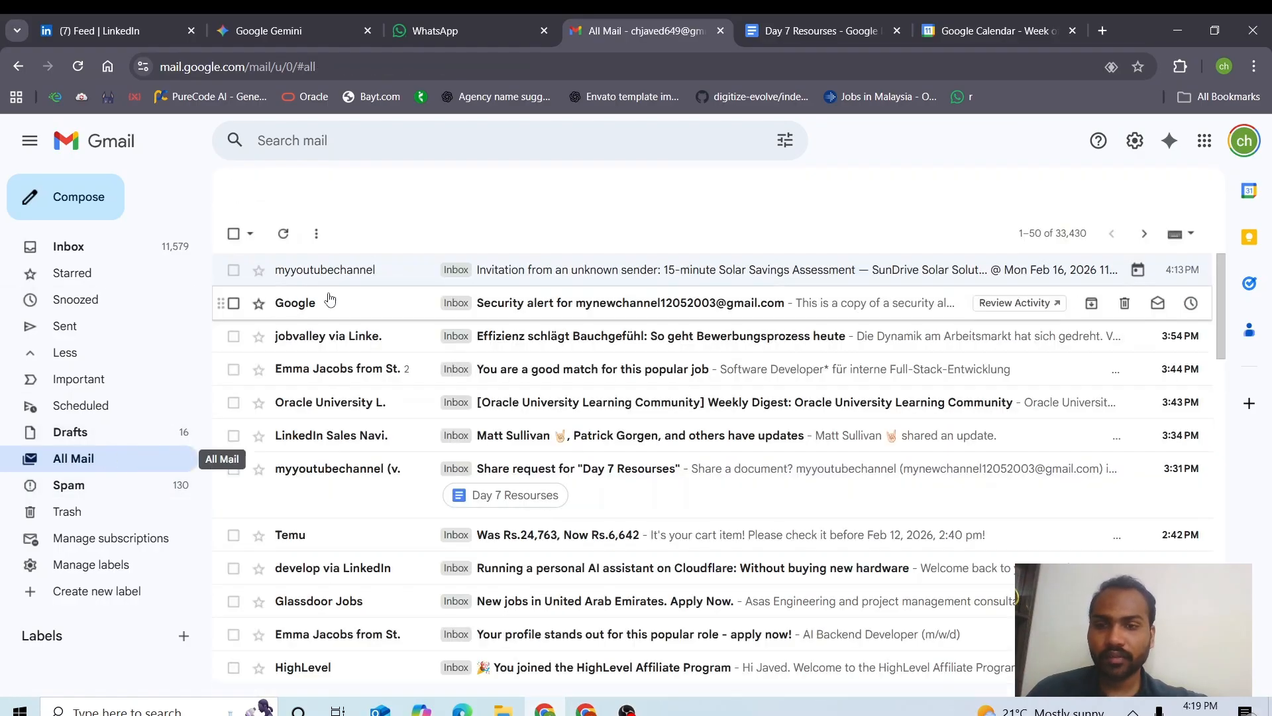
click(509, 259)
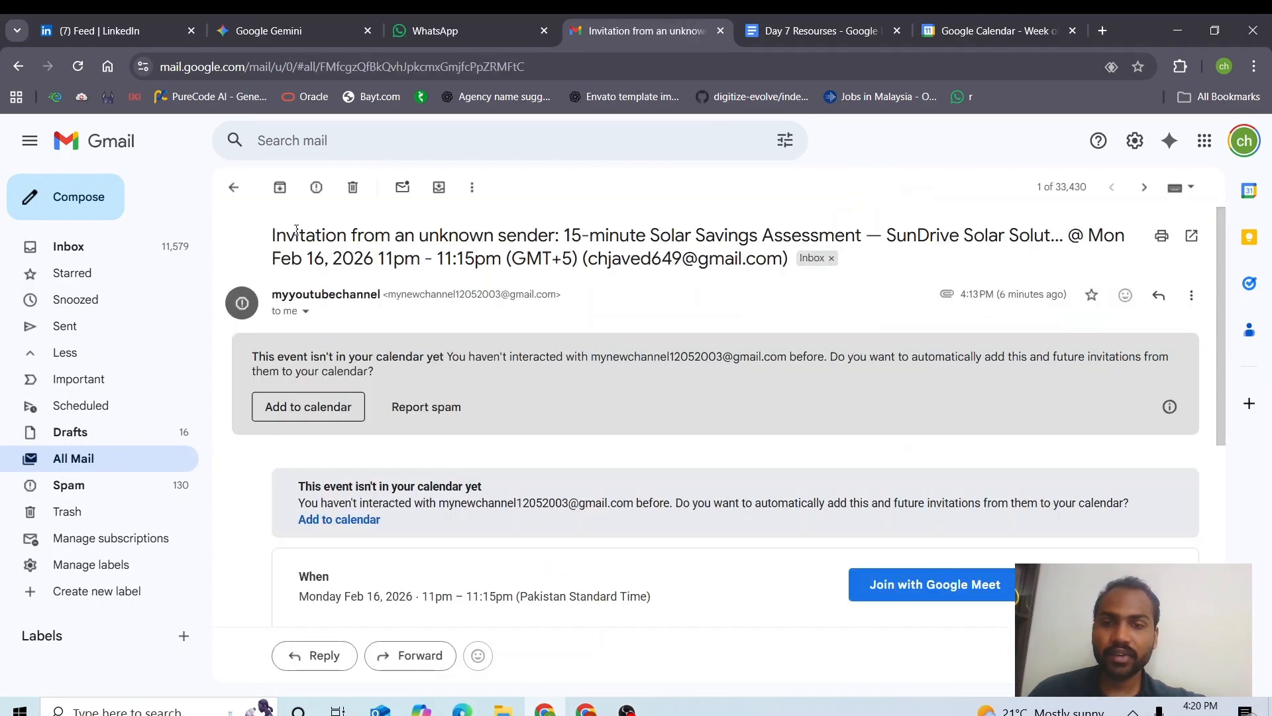
drag(711, 249, 1219, 308)
scroll(340, 226, down, 4)
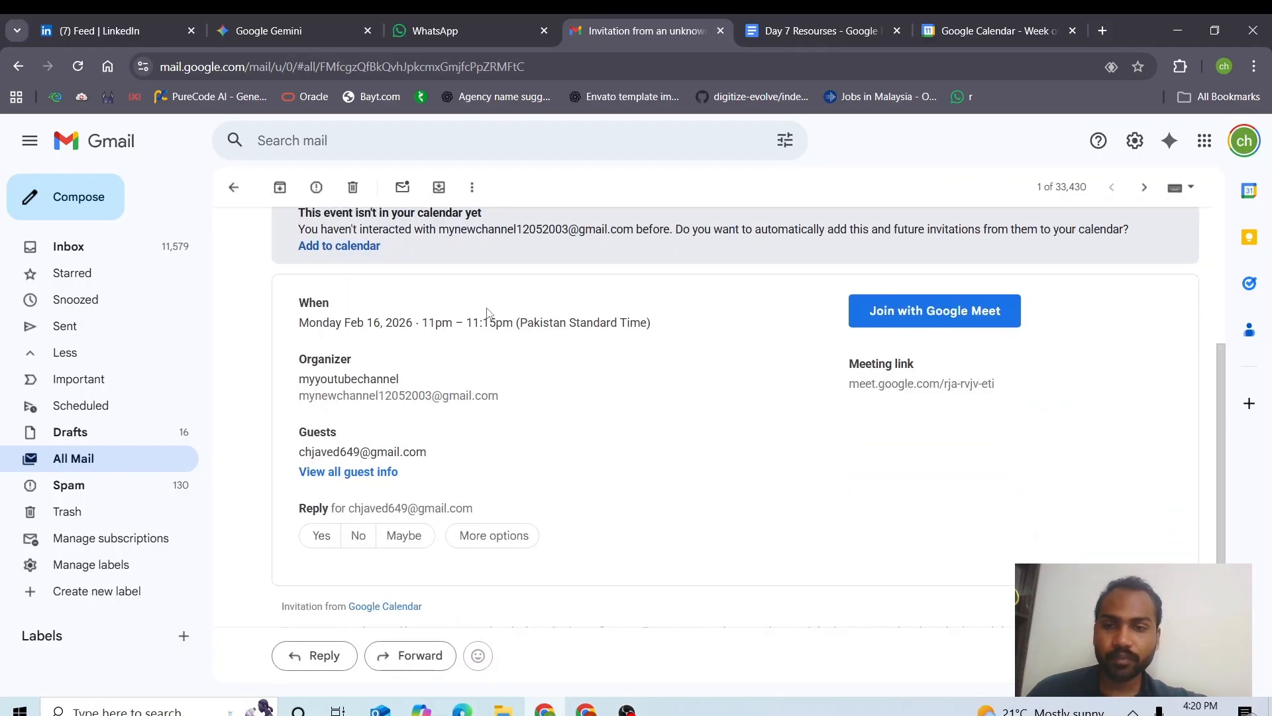
drag(327, 212, 462, 324)
click(461, 325)
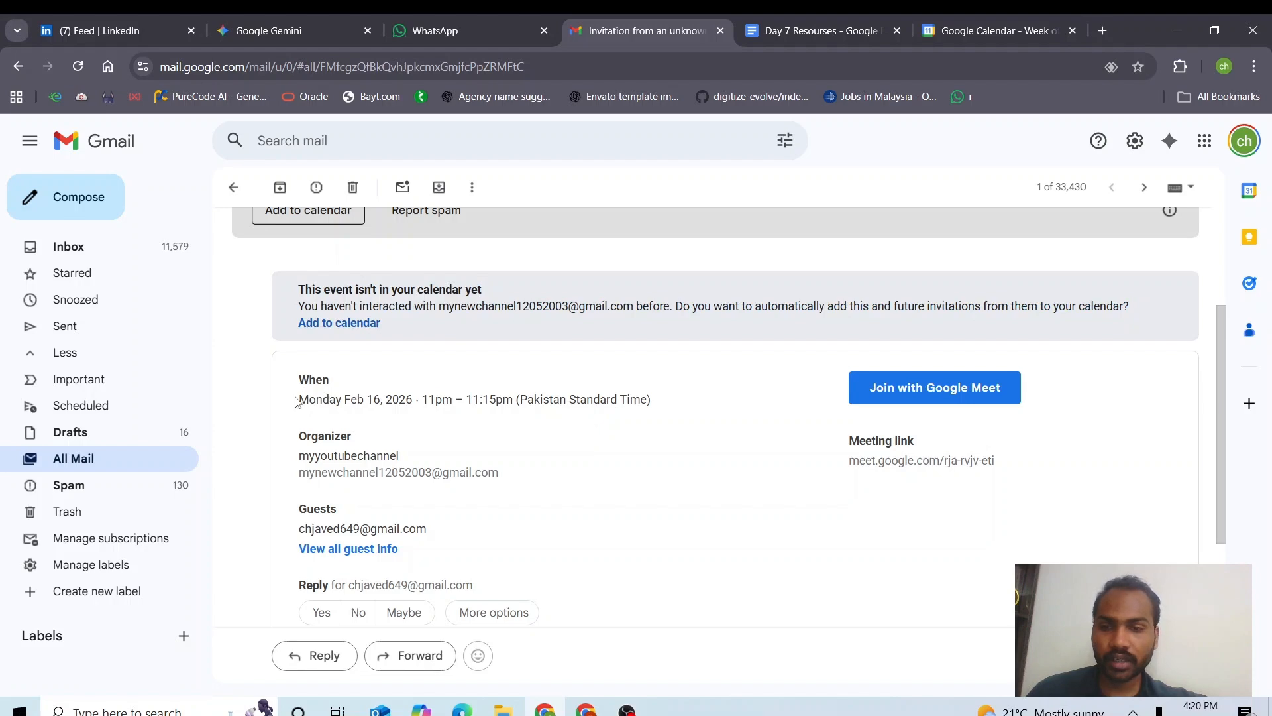
drag(297, 399, 346, 398)
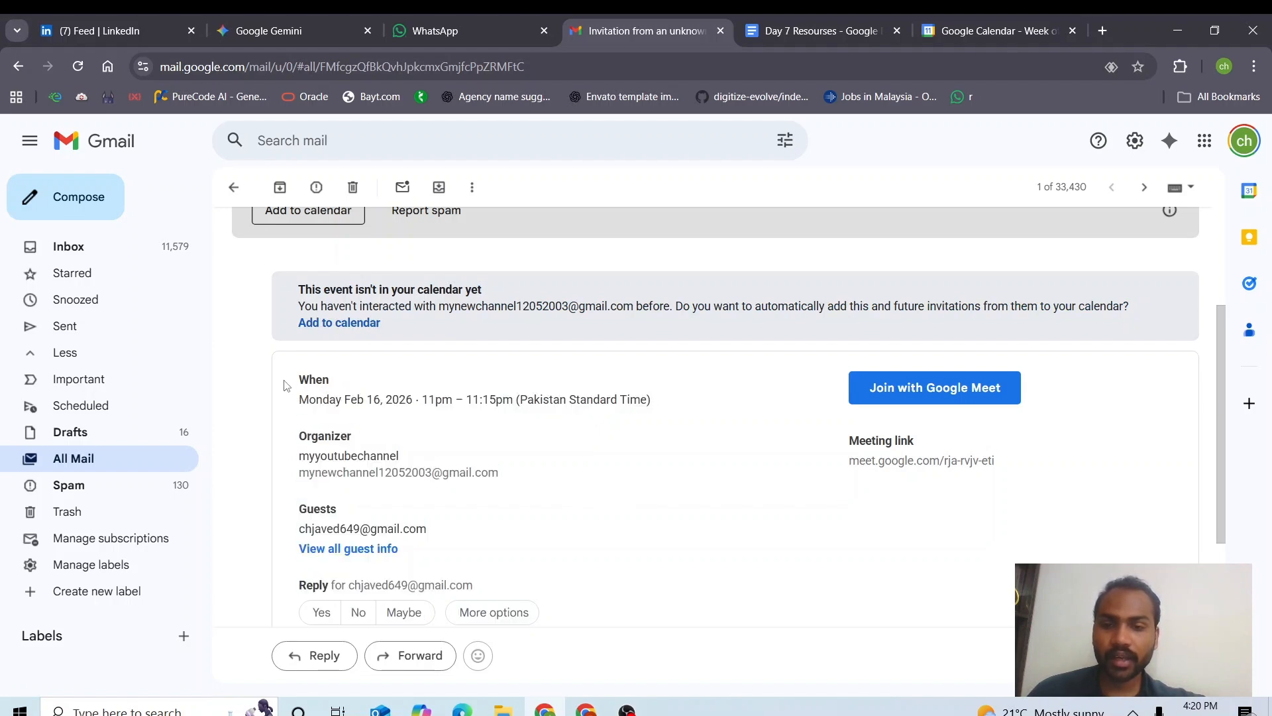
scroll(1204, 463, down, 4)
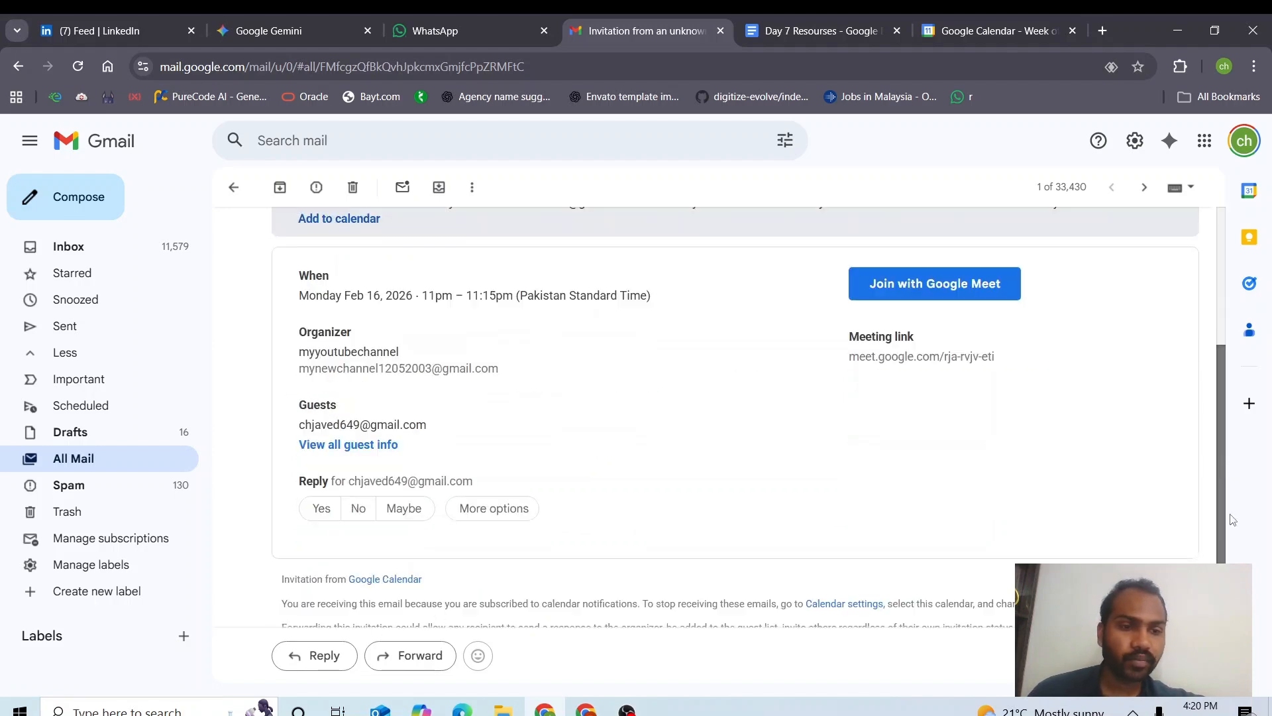
scroll(1235, 504, up, 2)
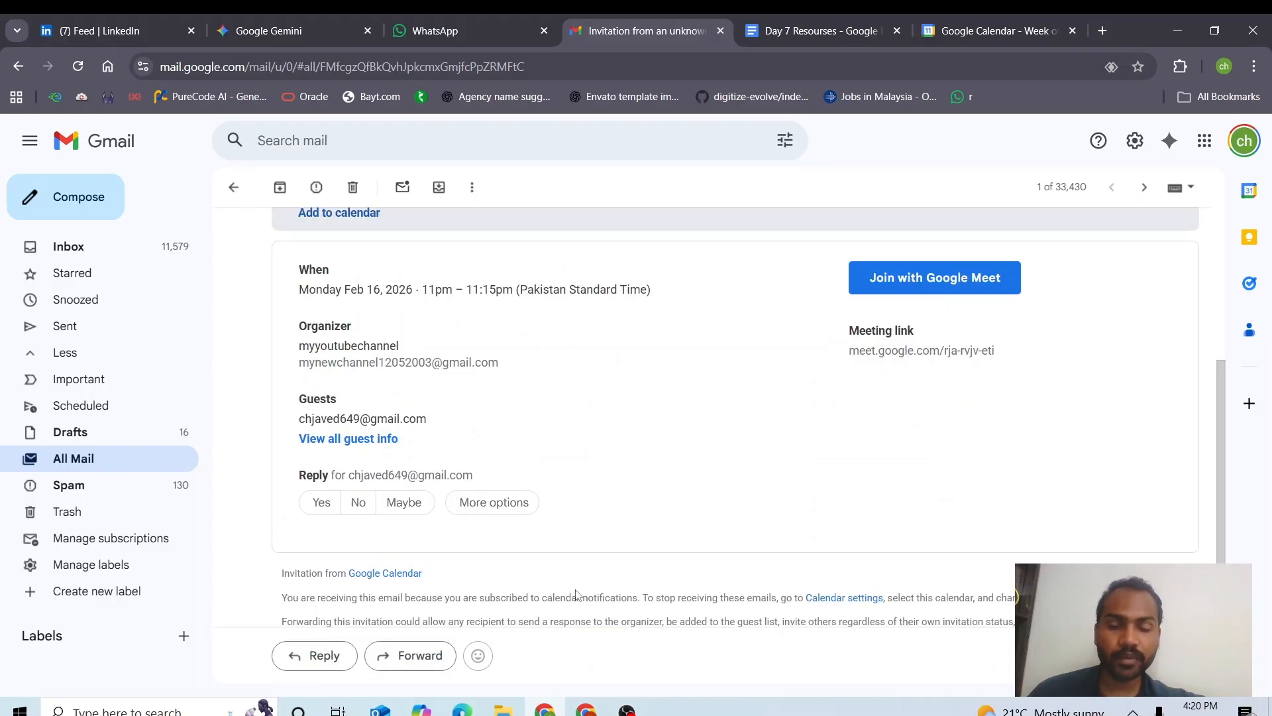
click(586, 710)
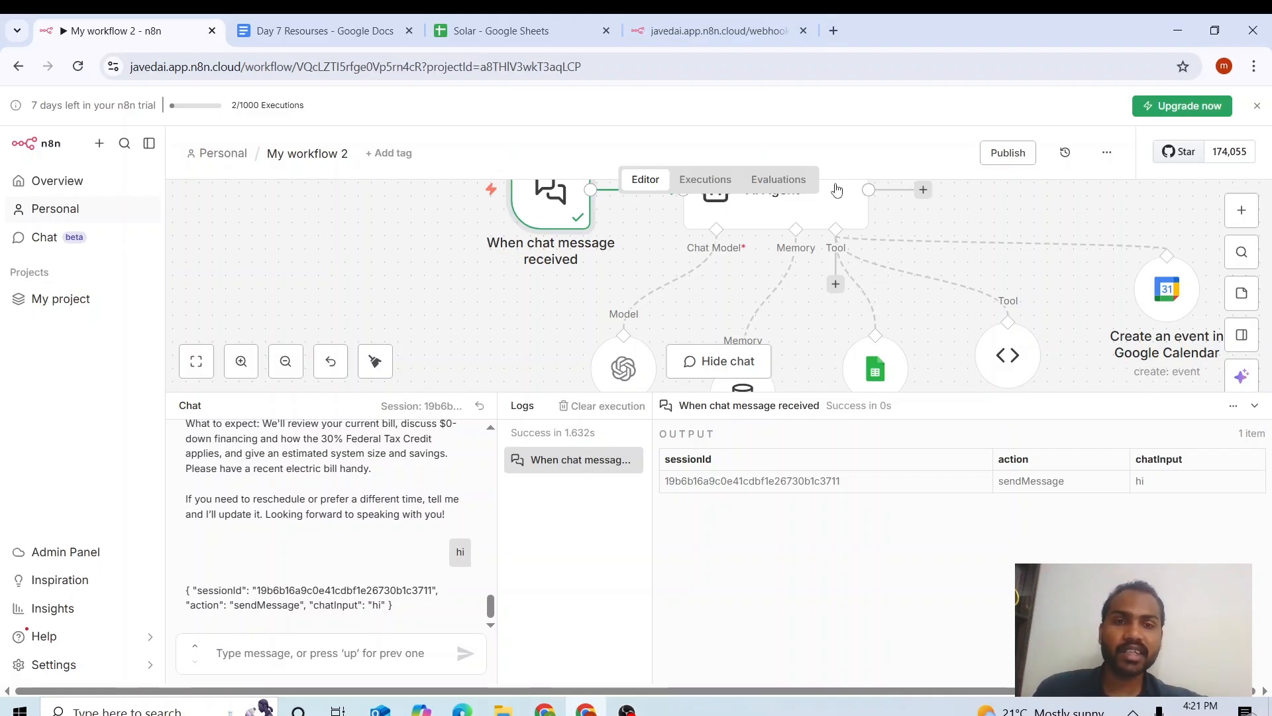
Publish My workflow 2 with the suggested version name and dismiss the published notices.
click(1026, 159)
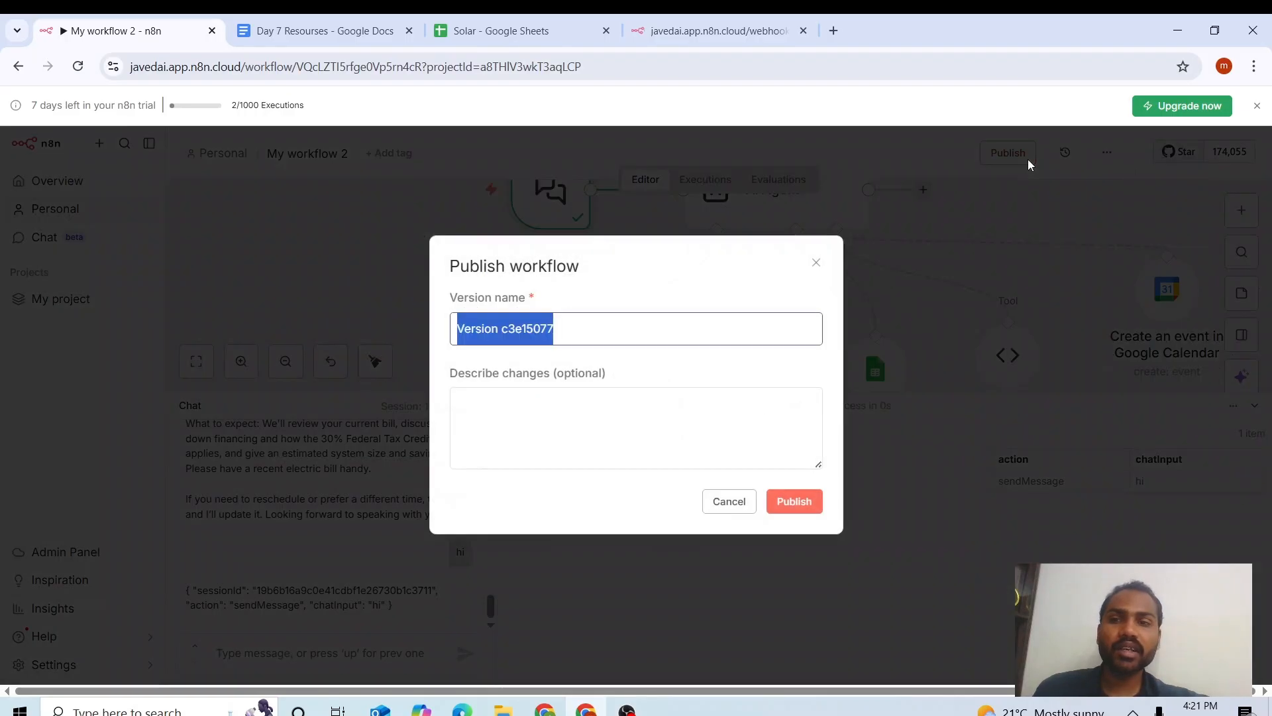
click(791, 500)
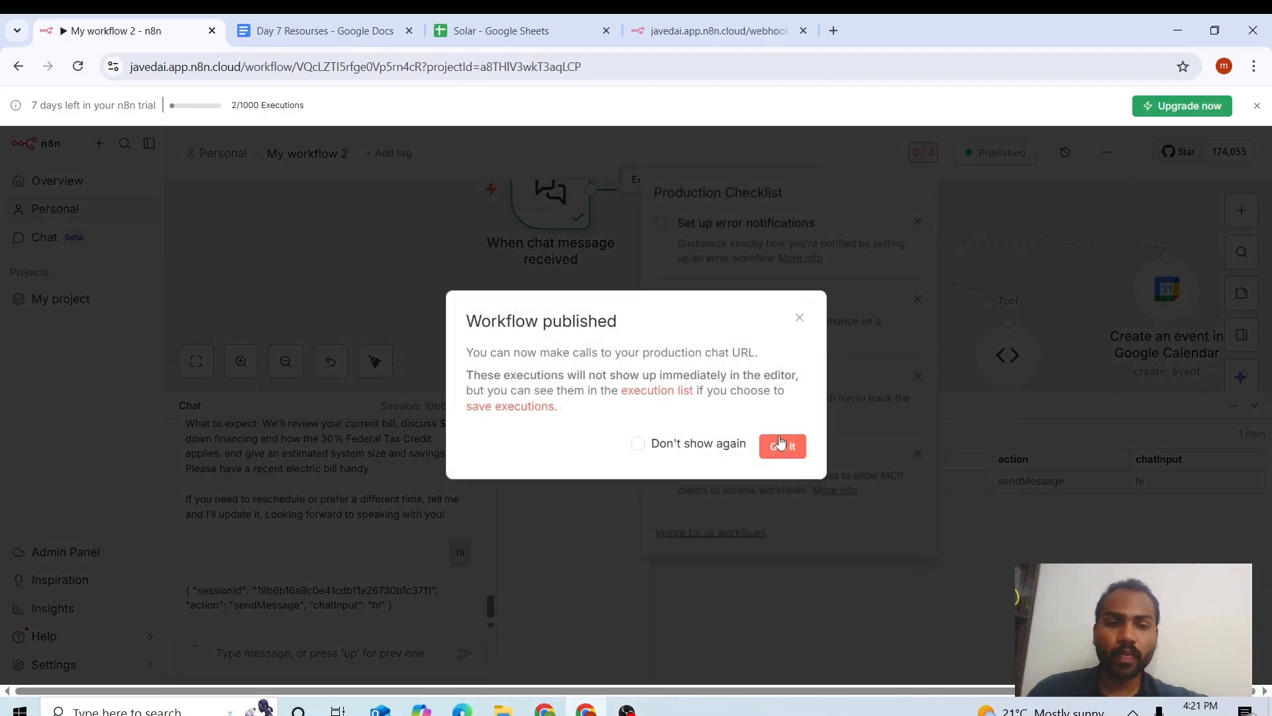
click(781, 444)
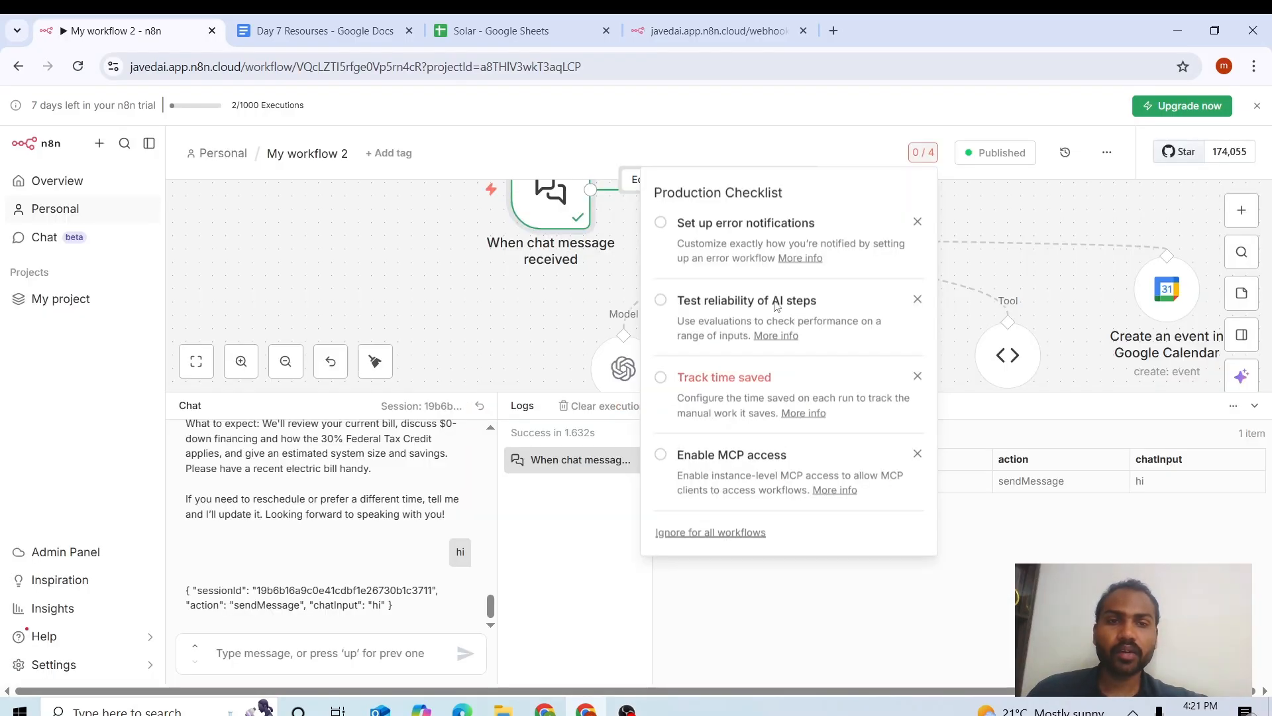
click(559, 206)
Open the chat trigger's Chat URL and view the hosted chat page in its tab.
double_click(523, 202)
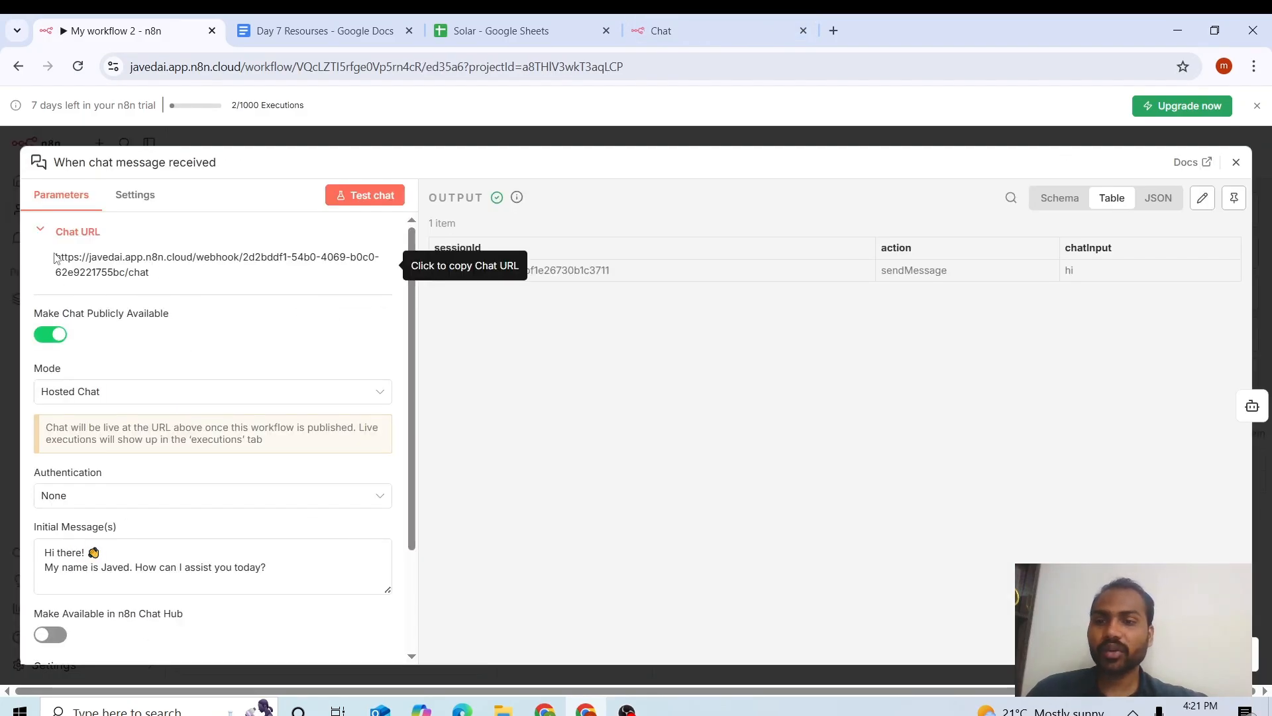
click(689, 22)
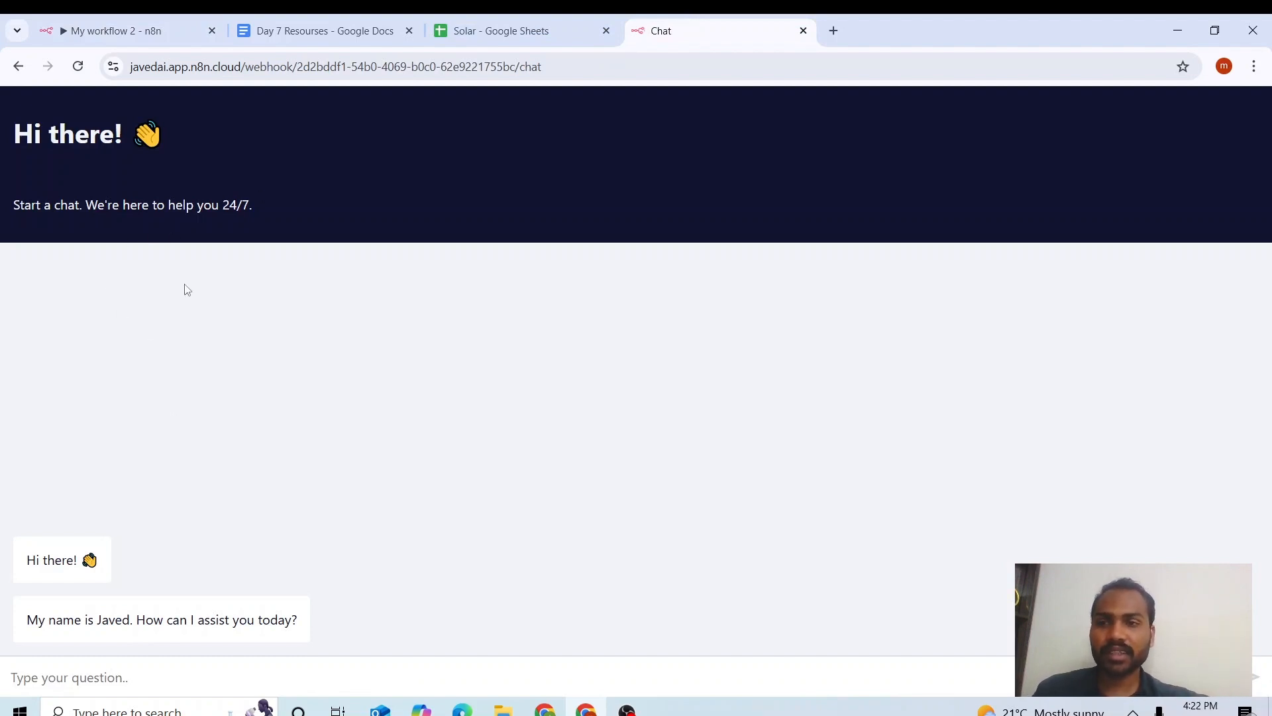
click(167, 22)
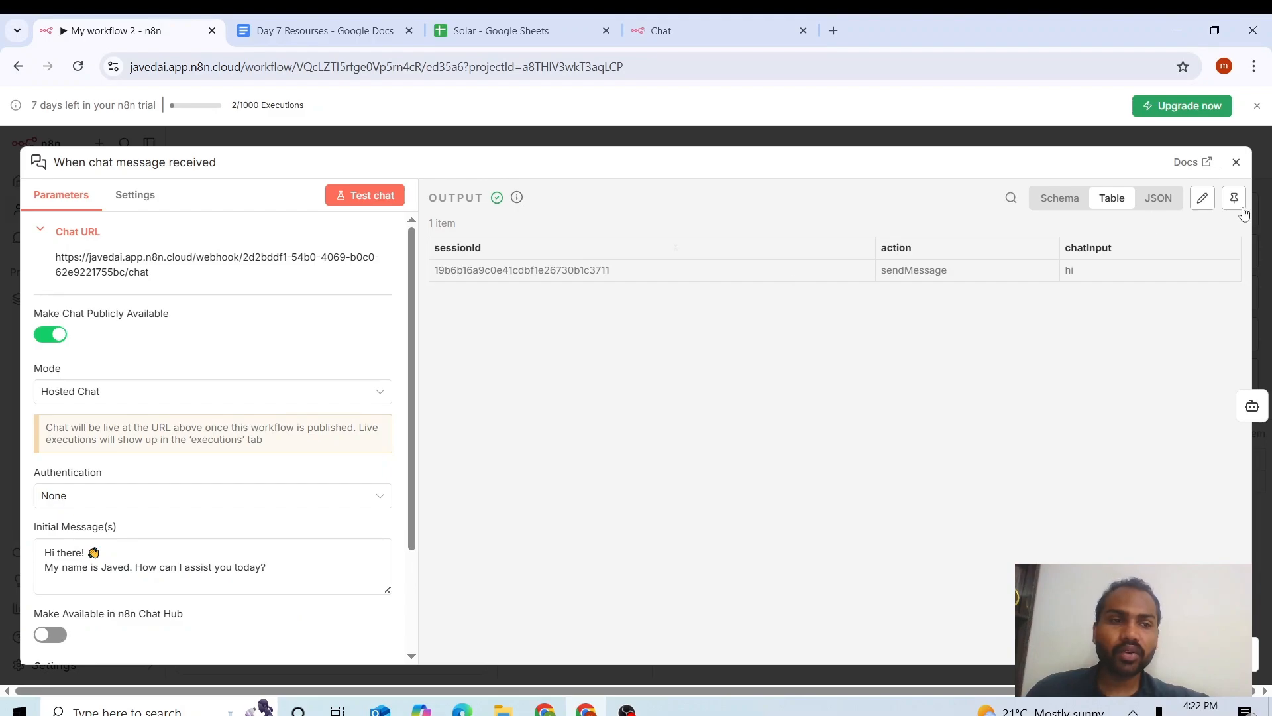
click(1231, 176)
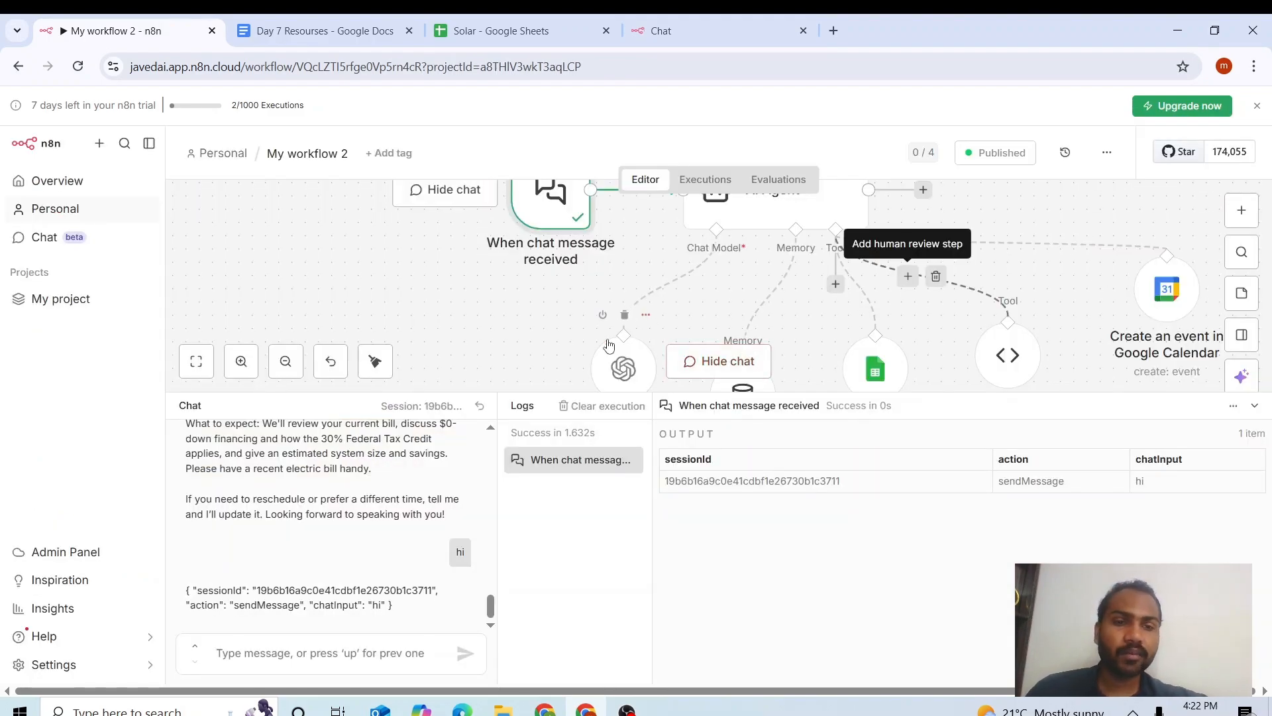
click(621, 367)
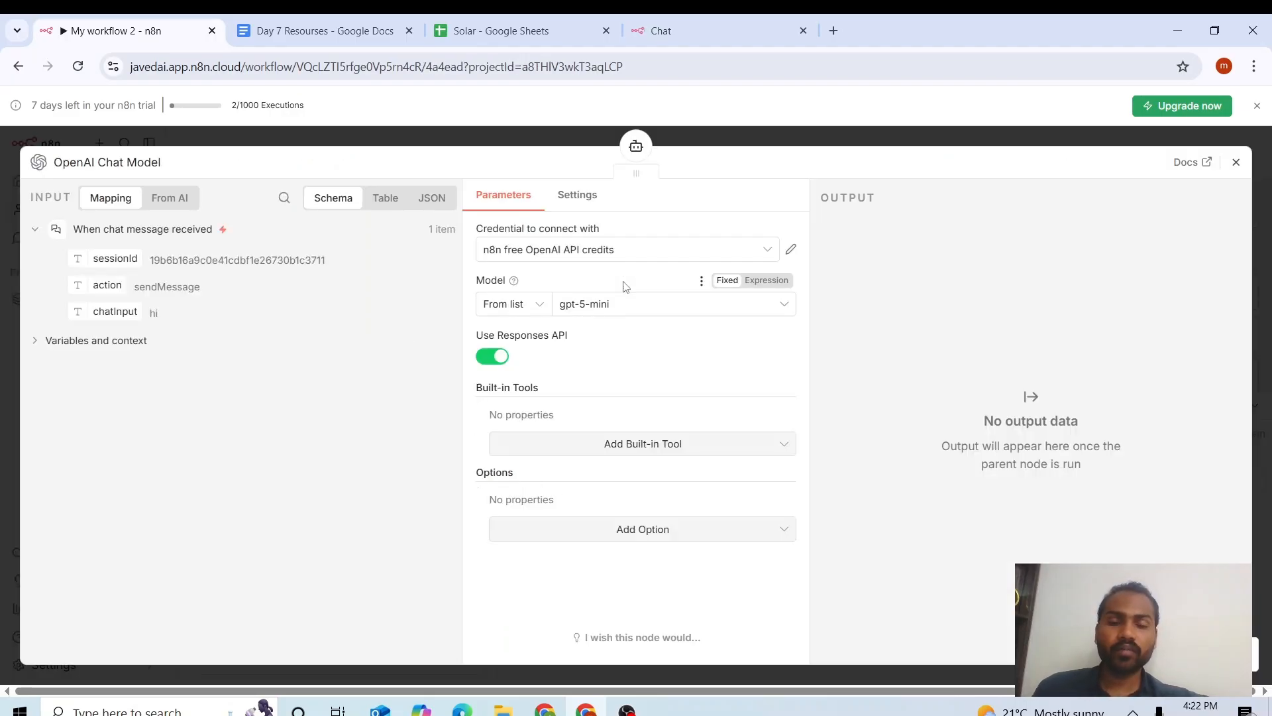
click(638, 251)
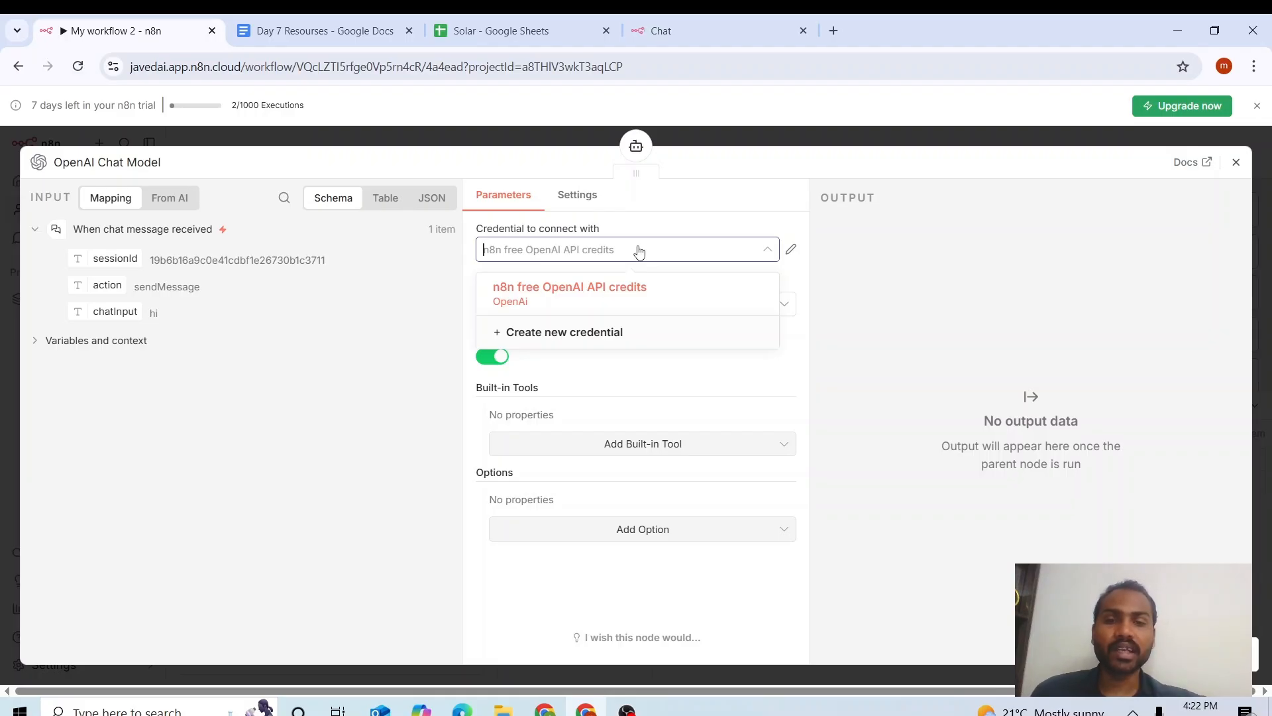
click(575, 339)
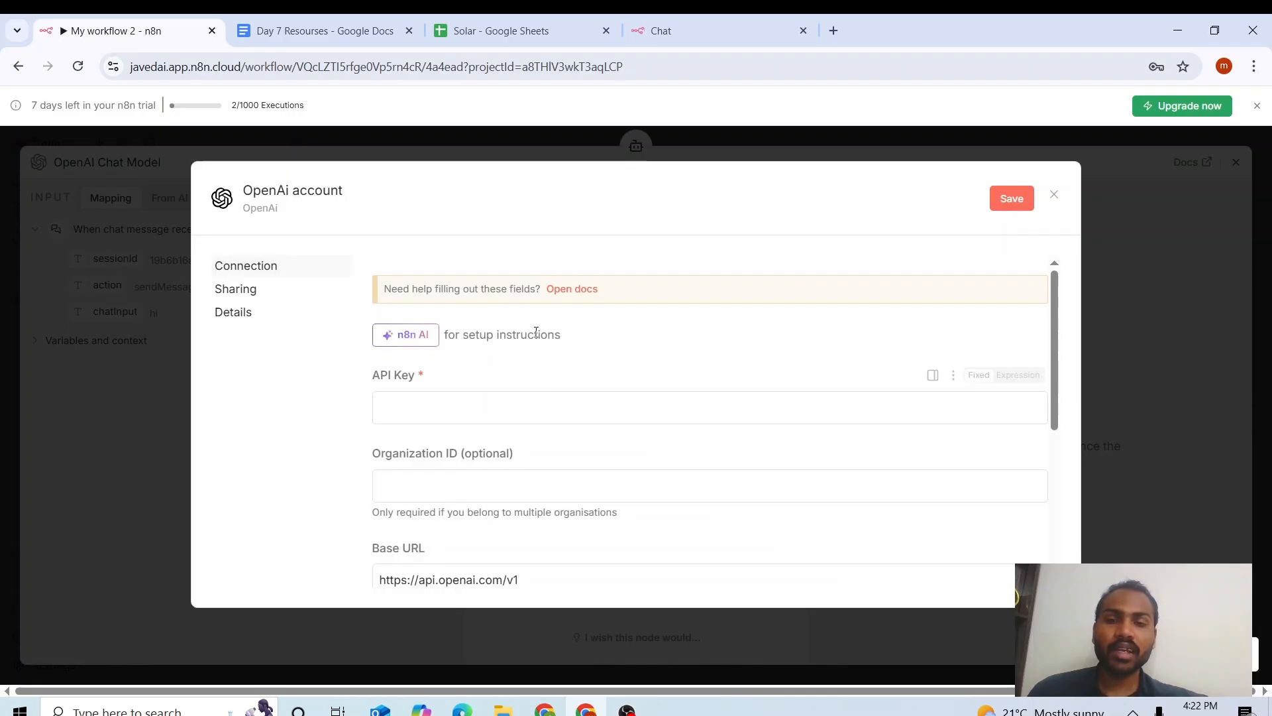
scroll(1053, 342, down, 3)
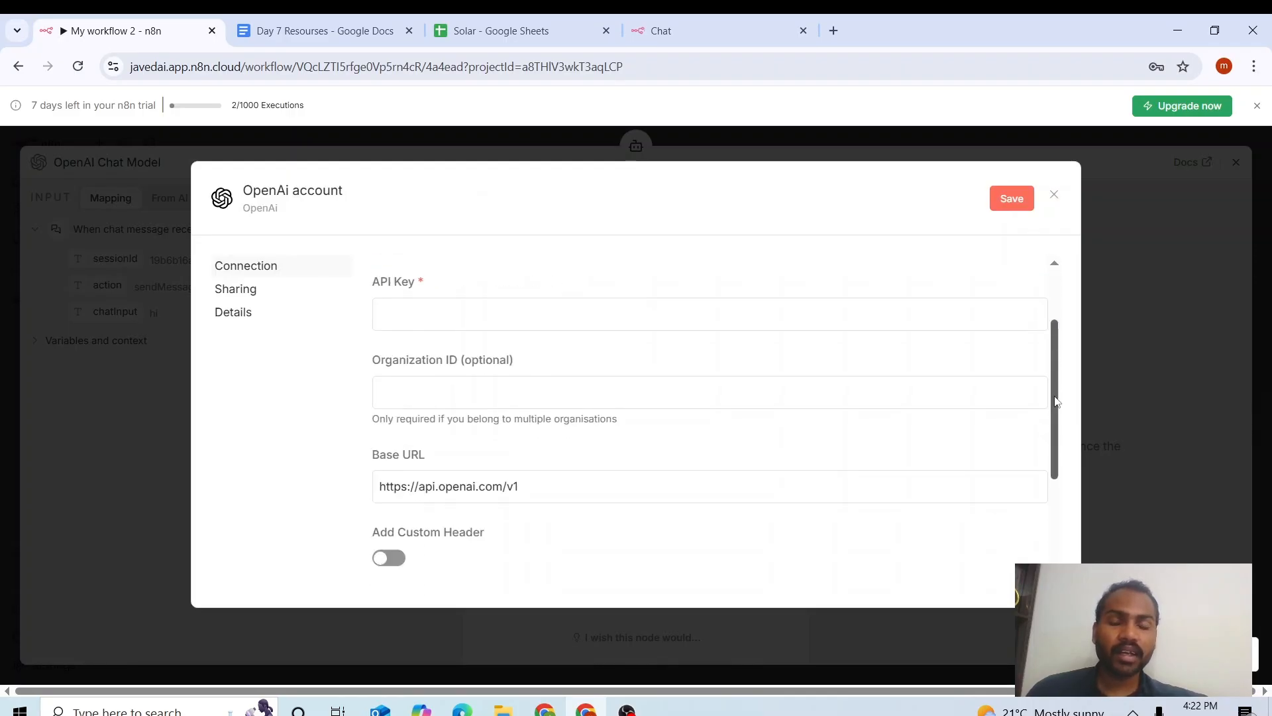
click(1053, 196)
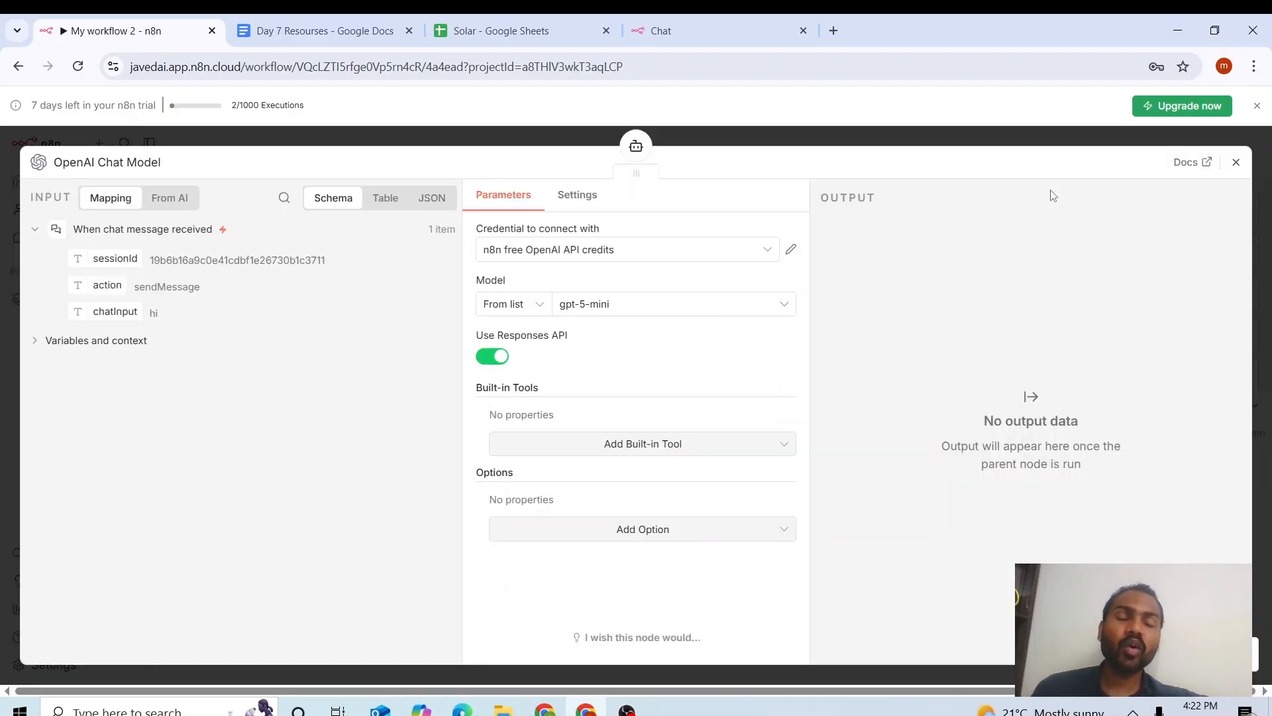